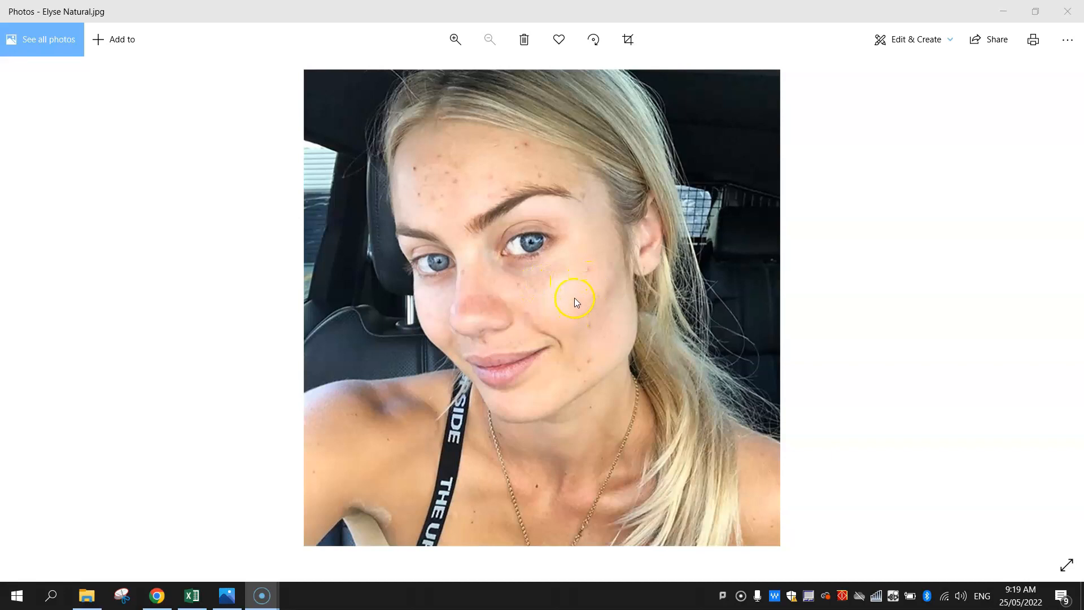
Compare the natural portrait with its retouched version by alternating between the two photos.
{"action": "left_click", "coordinate": [869, 338]}
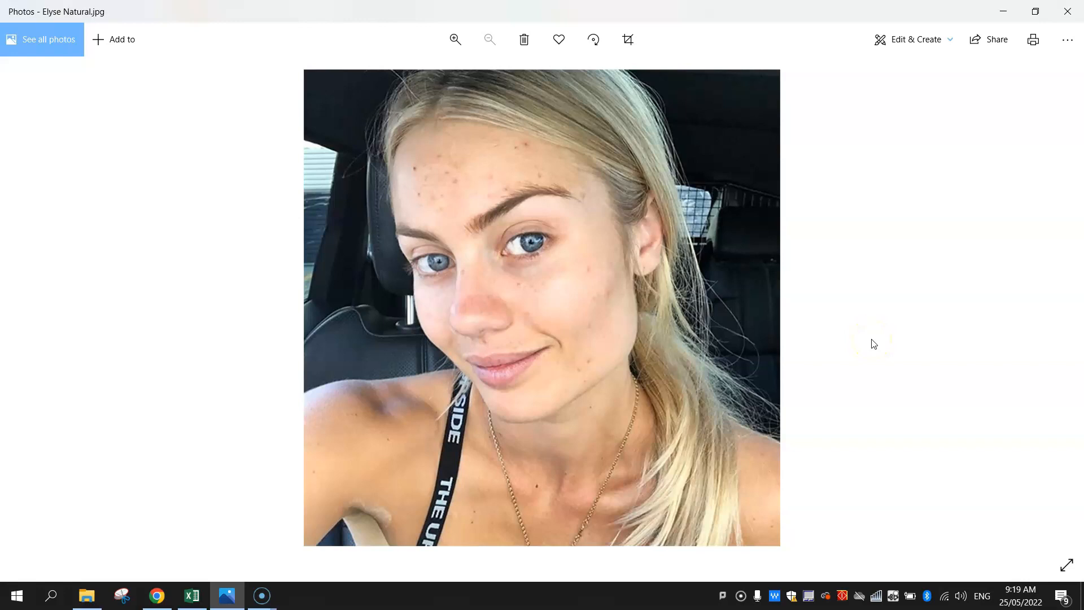
{"action": "key", "text": "Right"}
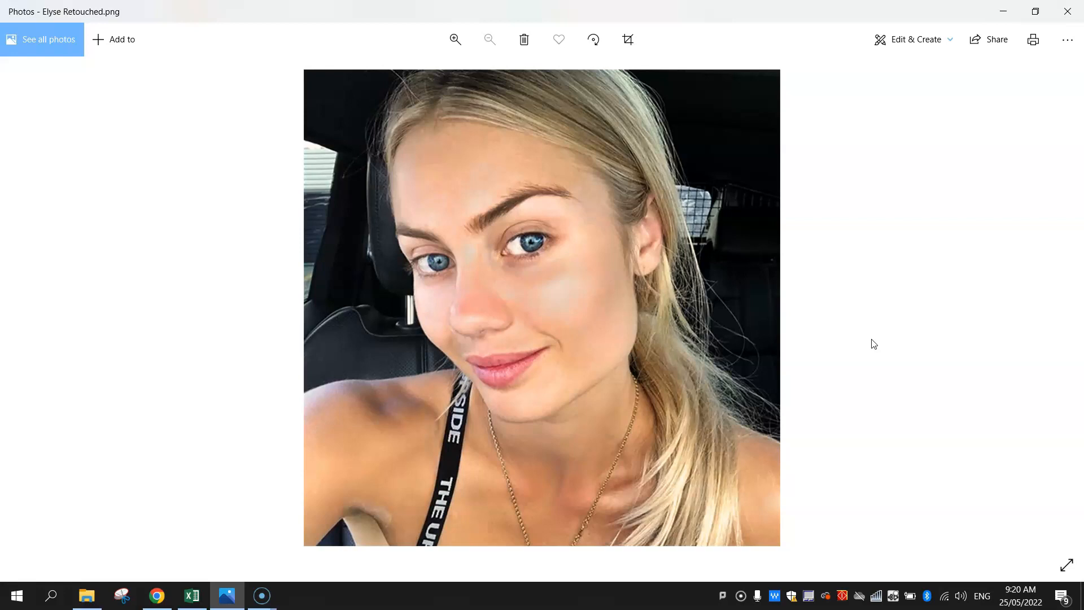
{"action": "key", "text": "Left"}
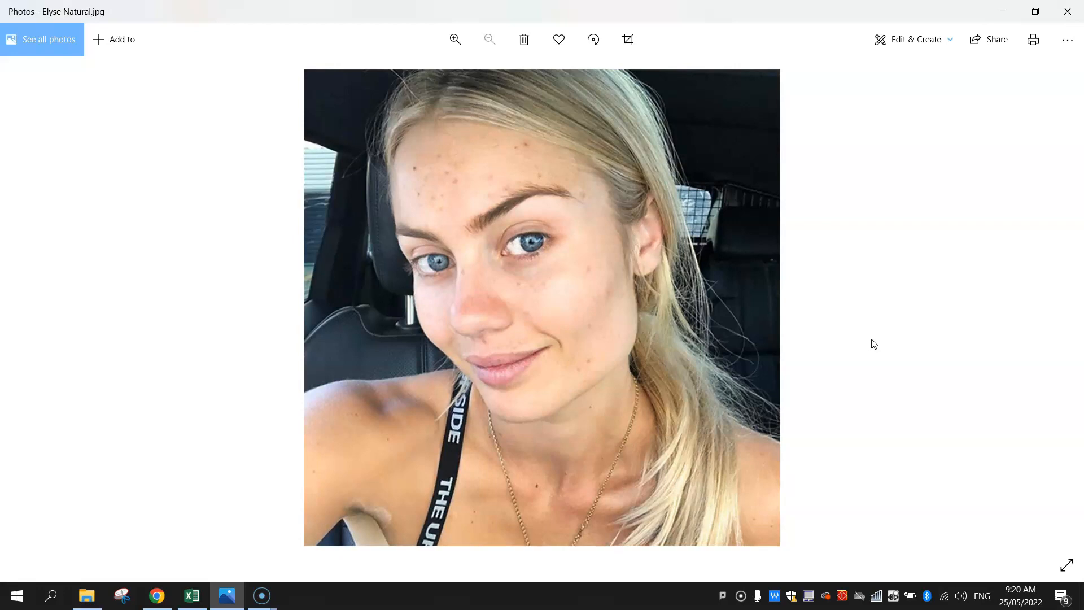
{"action": "key", "text": "Right"}
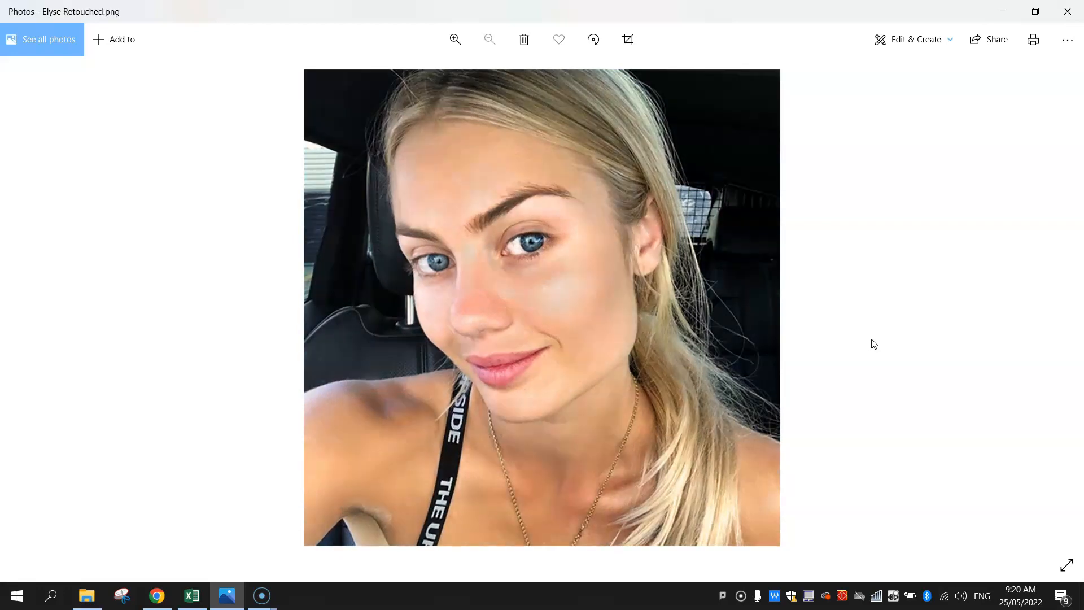
{"action": "key", "text": "Left"}
{"action": "key", "text": "Right"}
{"action": "key", "text": "Left"}
{"action": "left_click", "coordinate": [856, 359]}
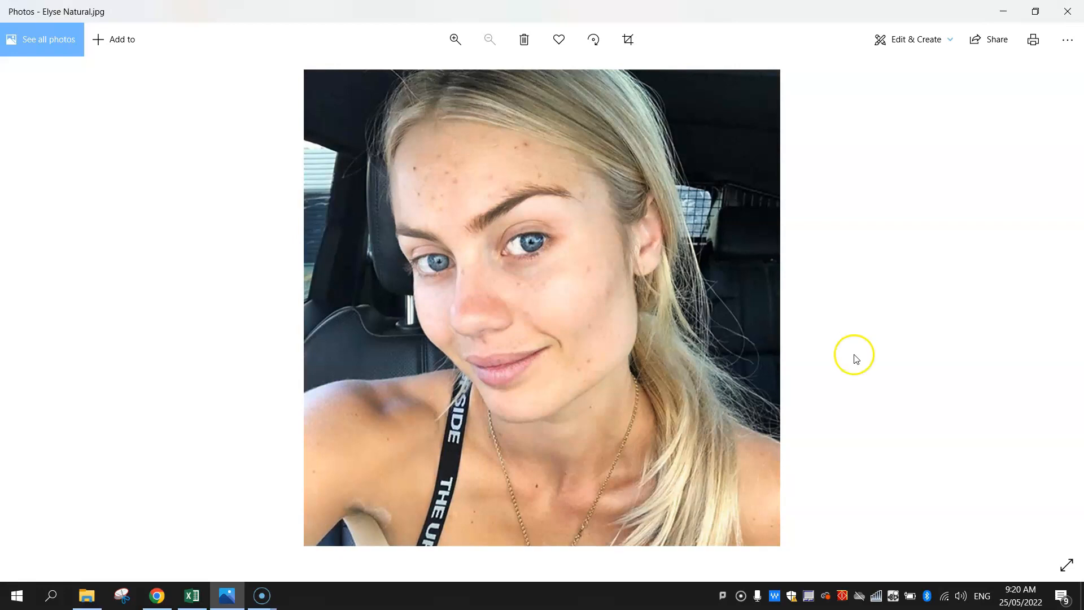
Switch to Photopea in the browser and choose the Spot Healing Brush Tool for the open portrait.
{"action": "left_click", "coordinate": [161, 597]}
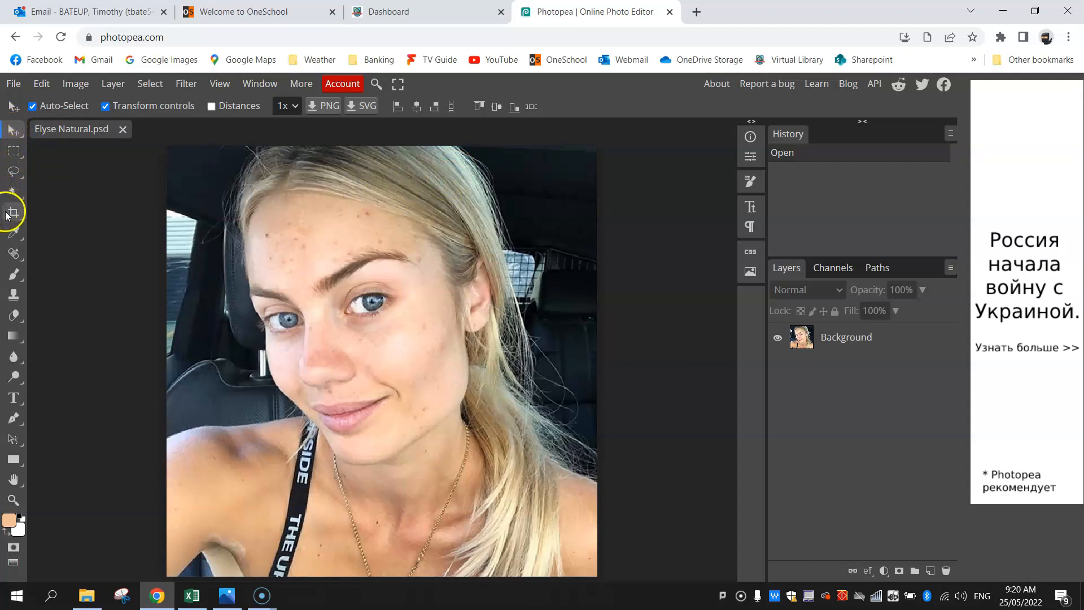
{"action": "left_click", "coordinate": [14, 255]}
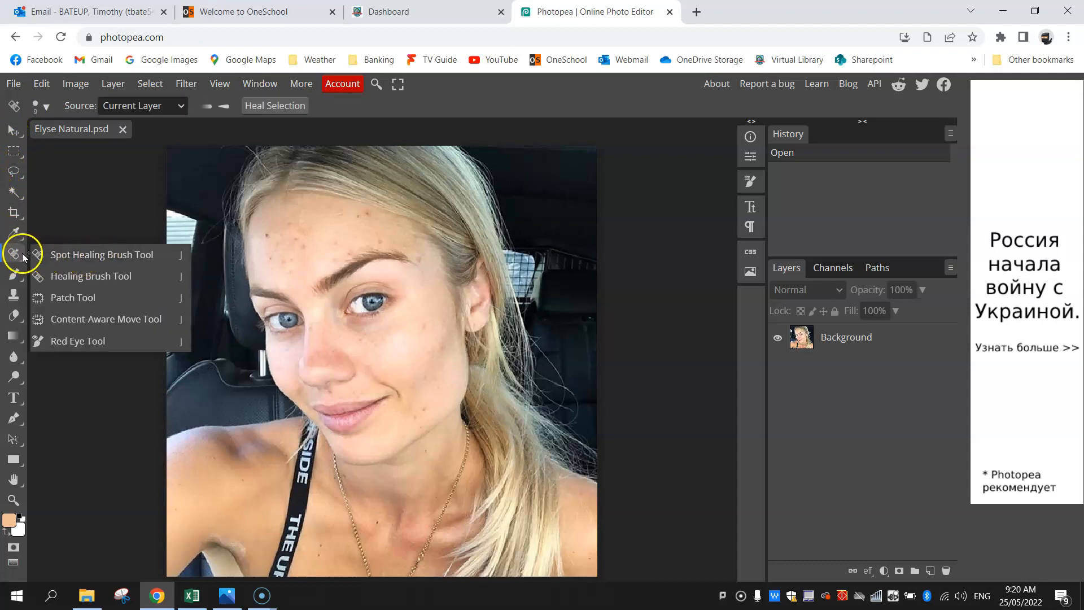
{"action": "left_click", "coordinate": [46, 253]}
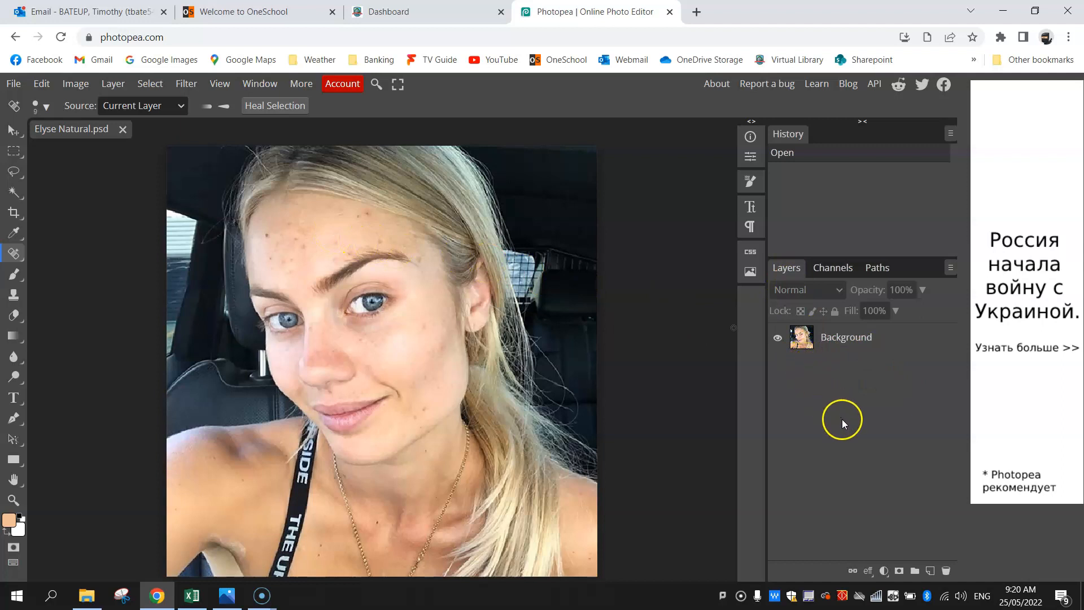
Duplicate the Background layer and rename the copy as Model Edited.
{"action": "right_click", "coordinate": [870, 339]}
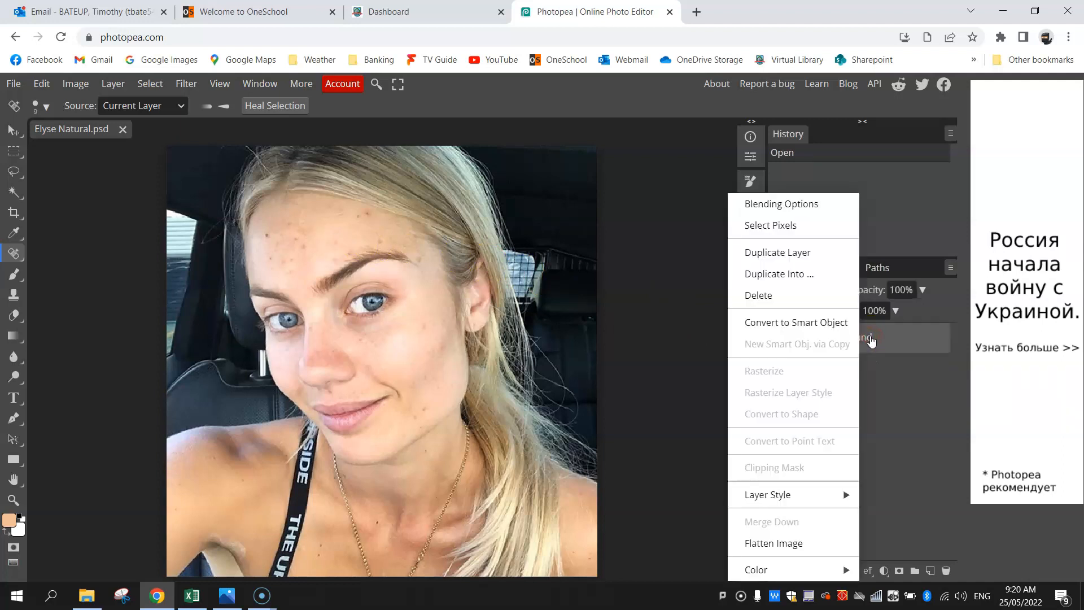
{"action": "left_click", "coordinate": [806, 257]}
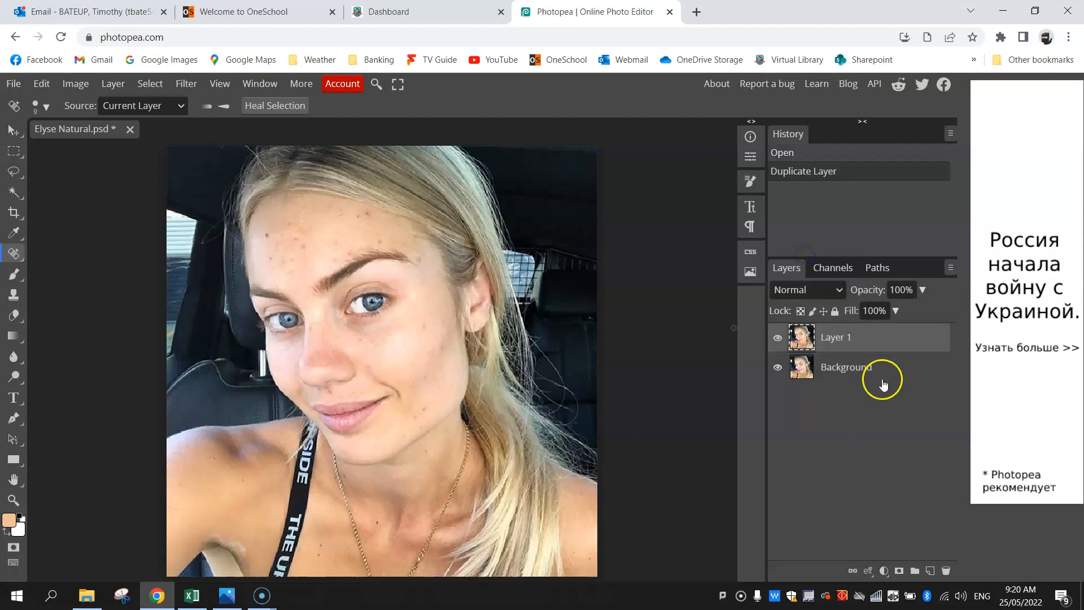
{"action": "double_click", "coordinate": [835, 338]}
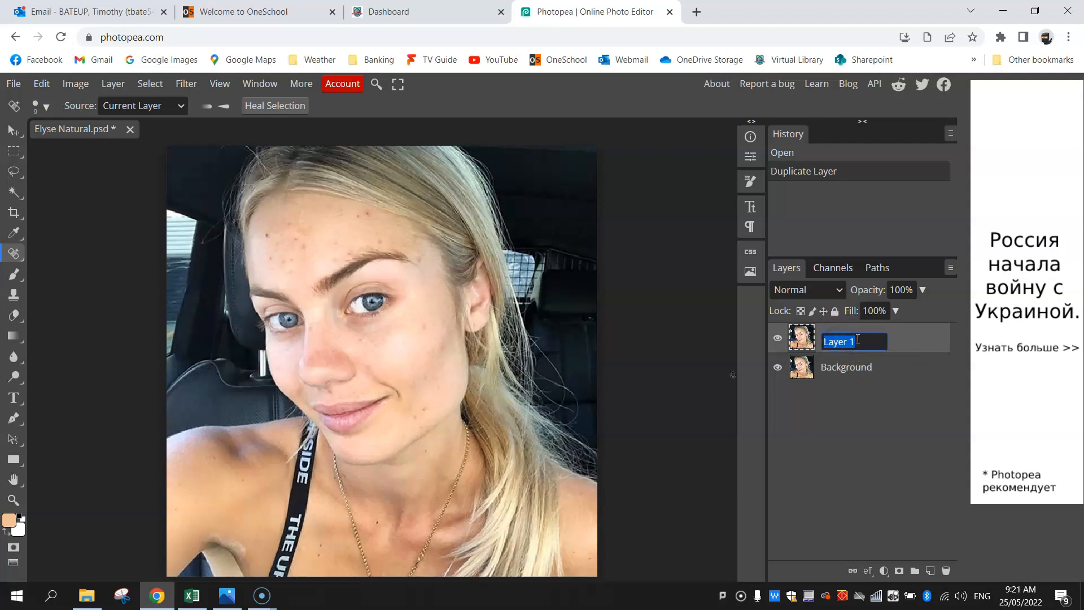
{"action": "type", "text": "Model Edited"}
{"action": "key", "text": "Return"}
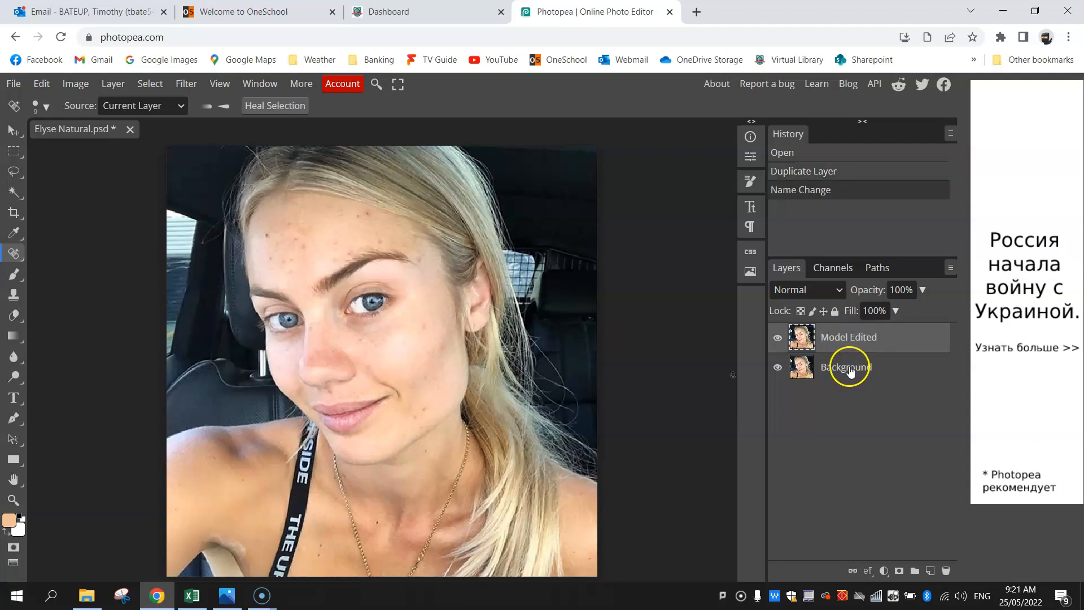
Rename the Background layer as Model Original.
{"action": "double_click", "coordinate": [847, 368]}
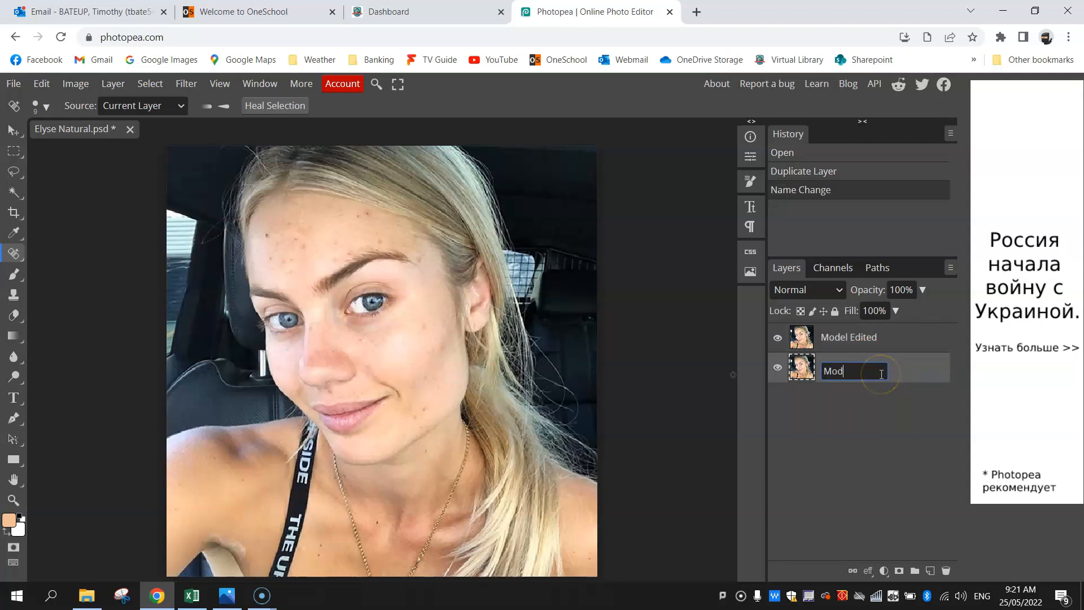
{"action": "type", "text": "Model Original"}
{"action": "key", "text": "Return"}
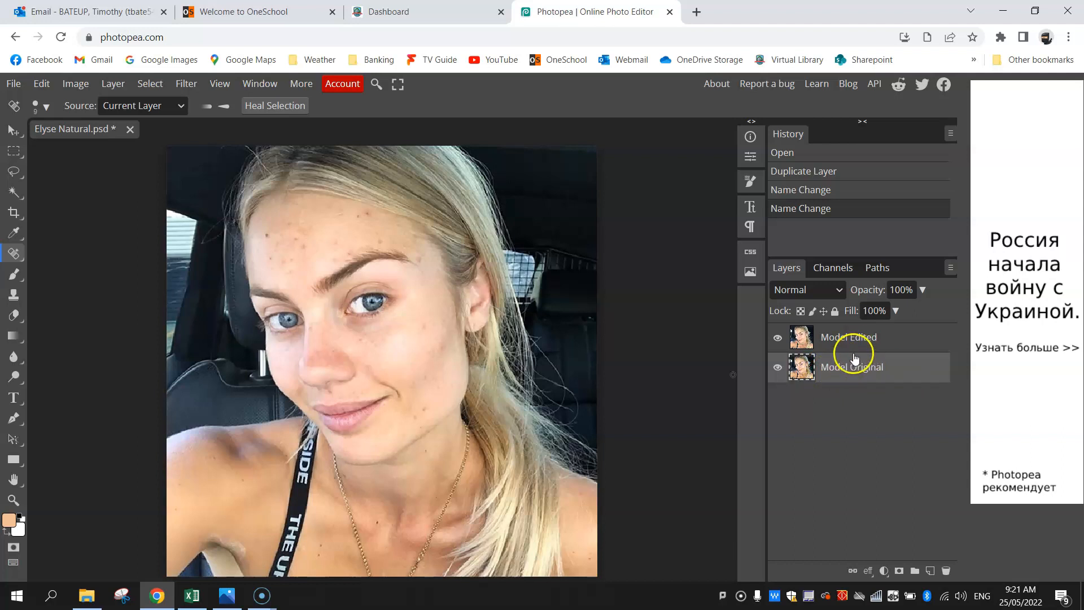
On the Model Edited layer, heal the first blemishes on the left part of the forehead using a 9 px Spot Healing Brush.
{"action": "left_click", "coordinate": [894, 339]}
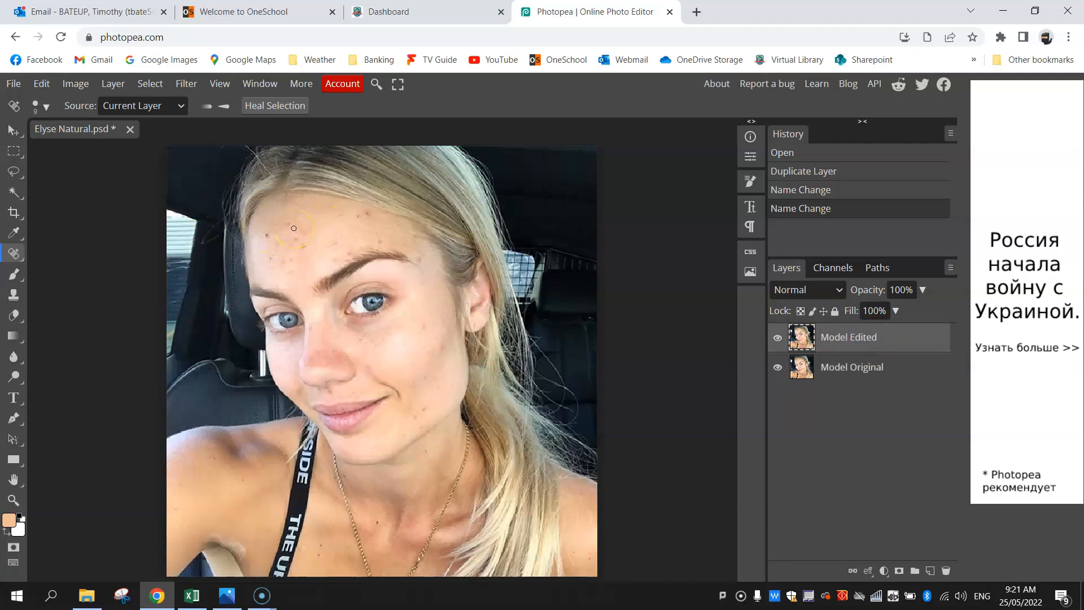
{"action": "key", "text": "ctrl+plus"}
{"action": "key", "text": "ctrl+plus"}
{"action": "key", "text": "ctrl+plus"}
{"action": "key", "text": "ctrl+minus"}
{"action": "key", "text": "ctrl+minus"}
{"action": "key", "text": "ctrl+minus"}
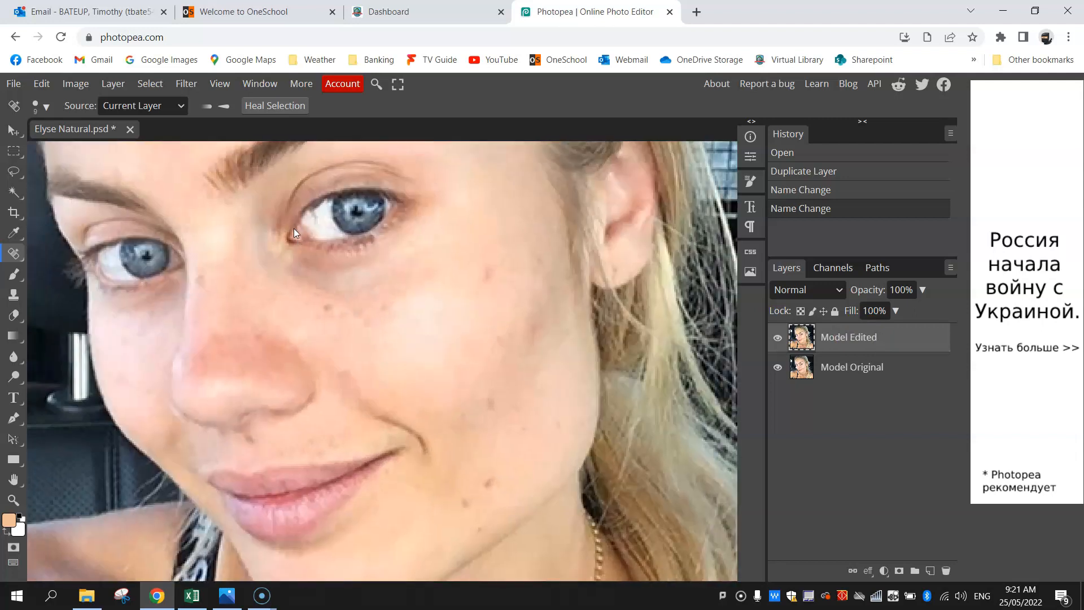
{"action": "key", "text": "ctrl+plus"}
{"action": "key", "text": "ctrl+plus"}
{"action": "key", "text": "ctrl+plus"}
{"action": "key", "text": "ctrl+plus"}
{"action": "key", "text": "ctrl+minus"}
{"action": "key", "text": "ctrl+minus"}
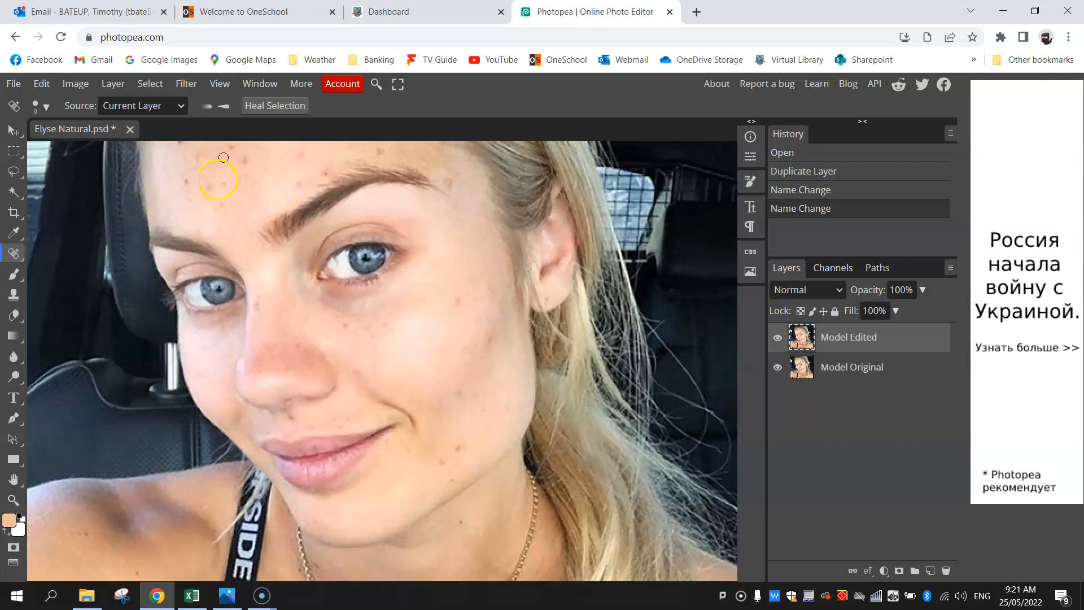
{"action": "scroll", "coordinate": [195, 168], "scroll_direction": "up", "scroll_amount": 3}
{"action": "mouse_move", "coordinate": [392, 200]}
{"action": "left_mouse_down"}
{"action": "mouse_move", "coordinate": [344, 408]}
{"action": "mouse_move", "coordinate": [329, 416]}
{"action": "mouse_move", "coordinate": [351, 409]}
{"action": "left_mouse_up"}
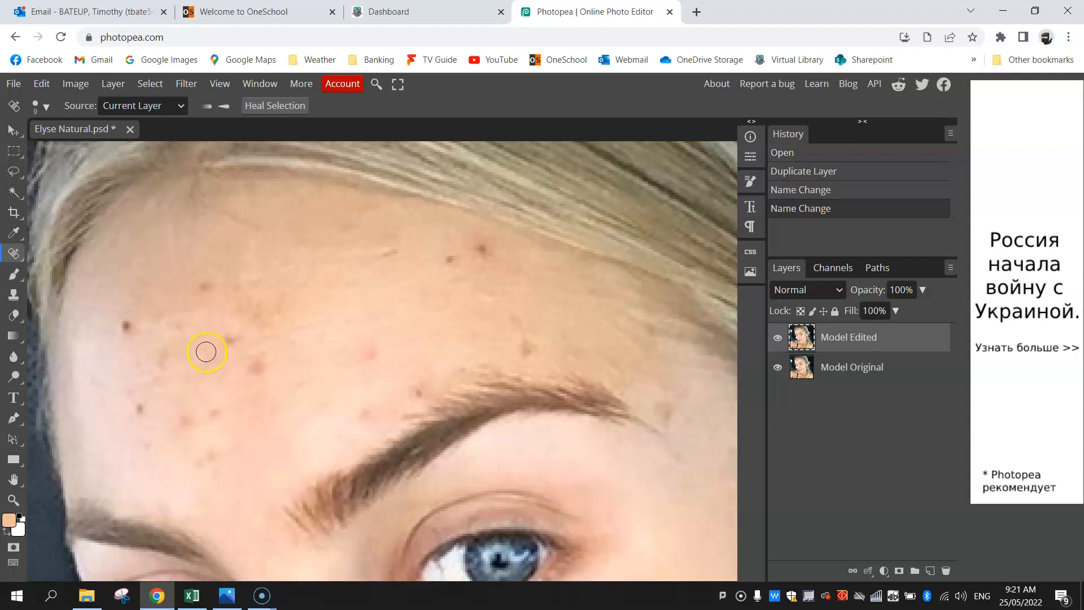
{"action": "left_click_drag", "start_coordinate": [333, 314], "coordinate": [356, 289]}
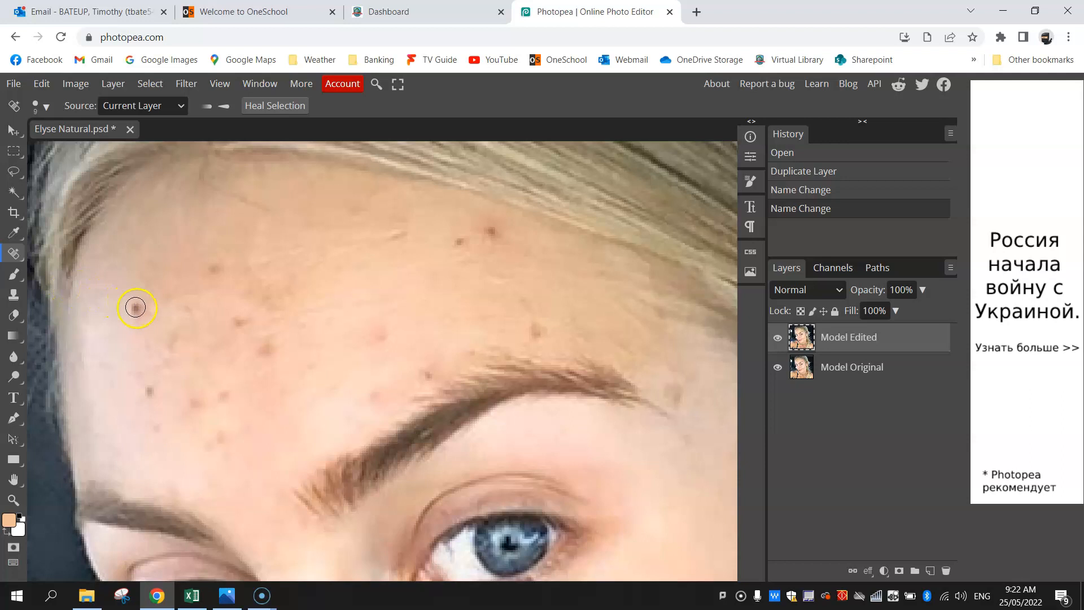
{"action": "left_click", "coordinate": [134, 306]}
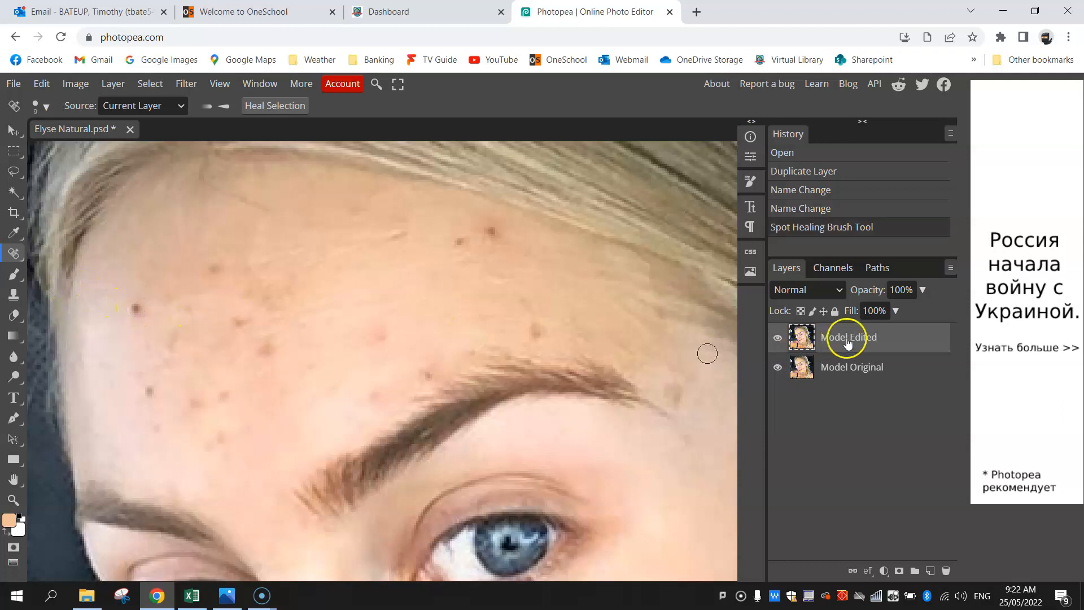
{"action": "left_click", "coordinate": [218, 270]}
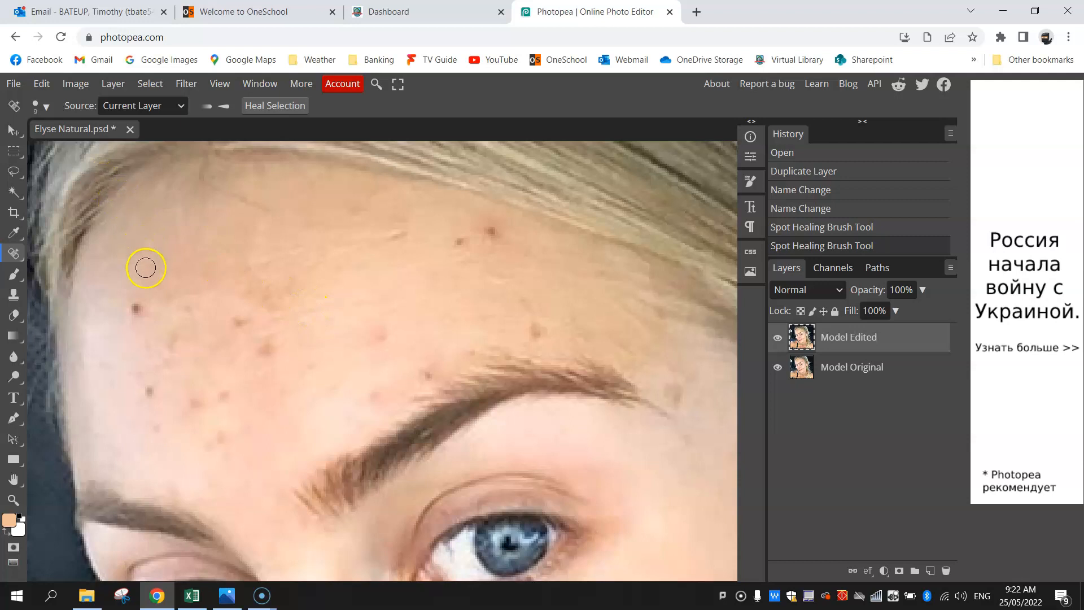
Set the healing brush size to 18 px and remove the dark spots and crease below the hairline on the upper forehead.
{"action": "left_click", "coordinate": [46, 106]}
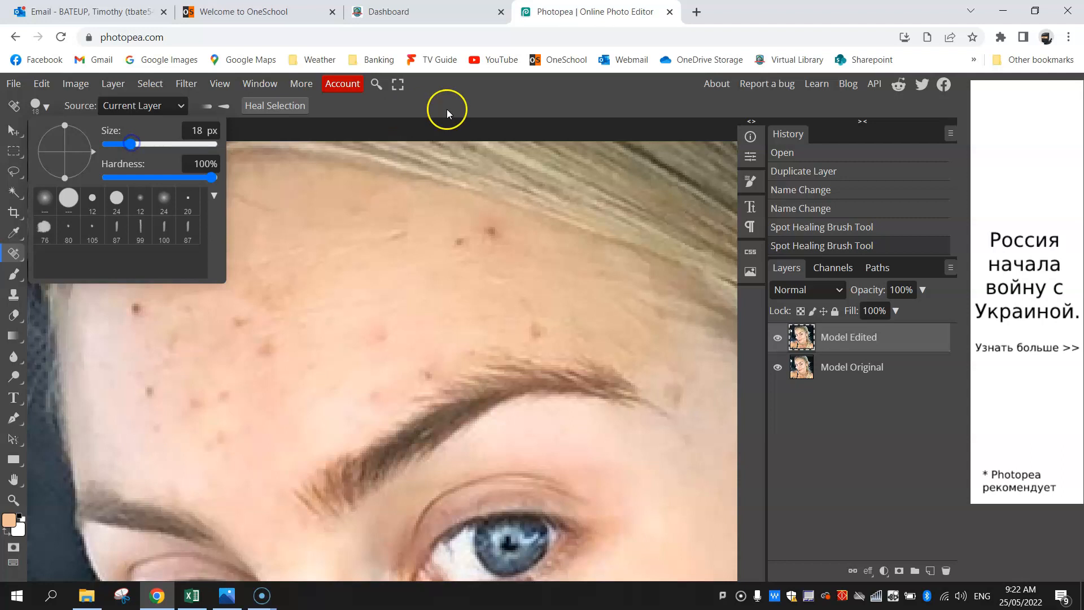
{"action": "left_click", "coordinate": [452, 241]}
{"action": "left_click", "coordinate": [491, 231]}
{"action": "left_click", "coordinate": [403, 232]}
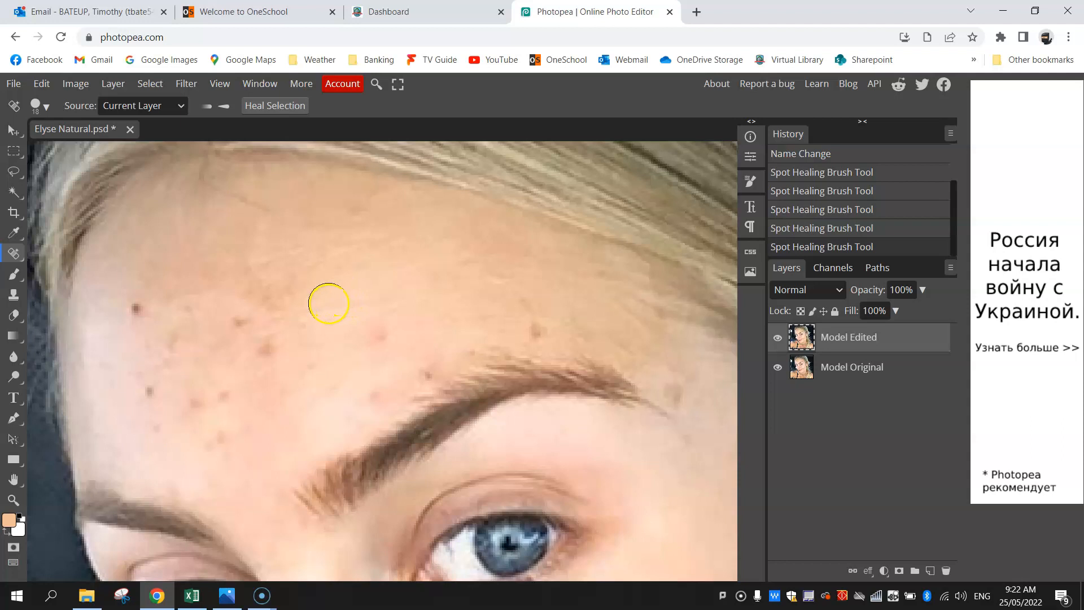
Set the healing brush to 15 px and remove the blemishes on the middle and left side of the forehead.
{"action": "key", "text": "bracketright"}
{"action": "key", "text": "bracketright"}
{"action": "key", "text": "bracketright"}
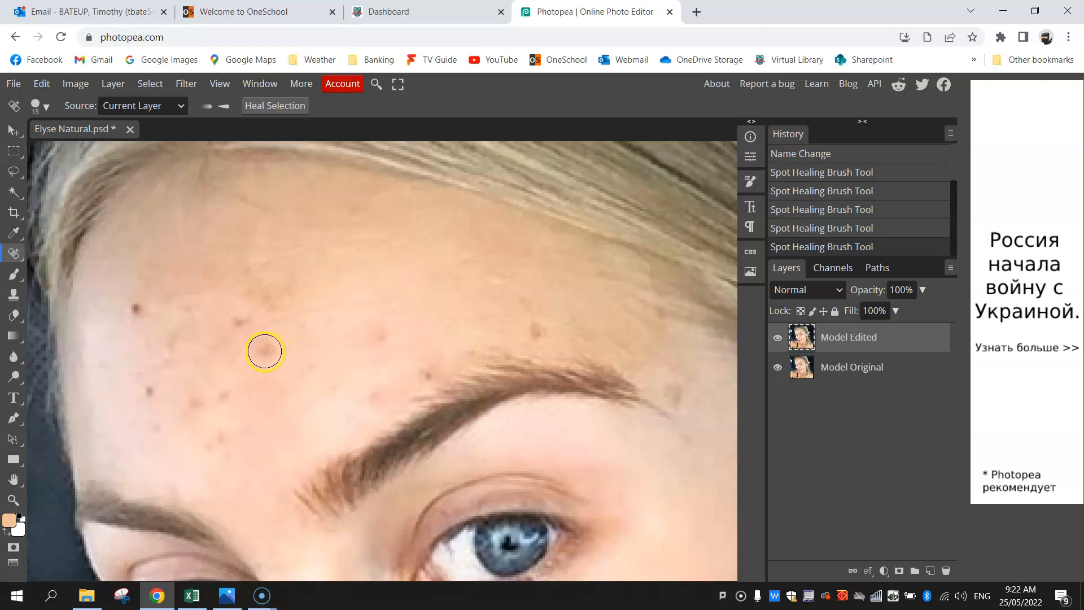
{"action": "left_click", "coordinate": [263, 348]}
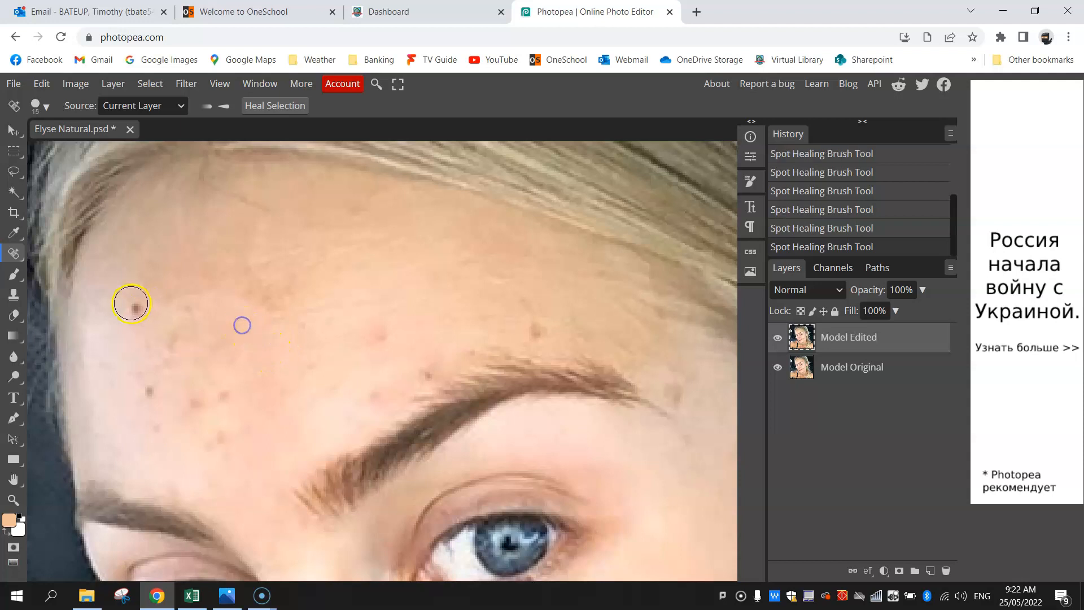
{"action": "left_click", "coordinate": [150, 382]}
{"action": "left_click", "coordinate": [144, 299]}
{"action": "left_click", "coordinate": [382, 332]}
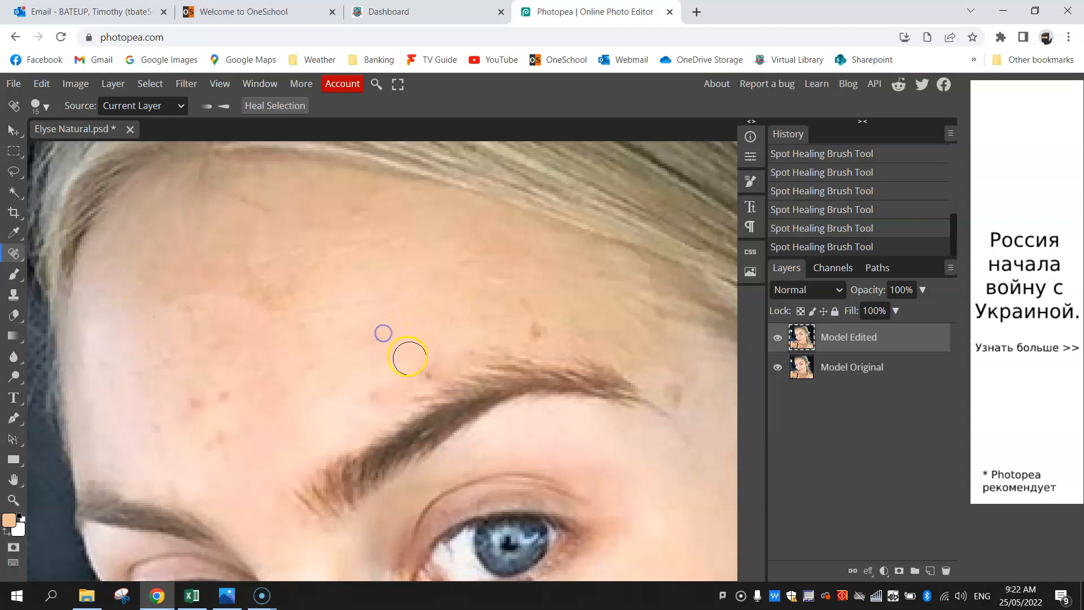
Heal the remaining spots just above the large eyebrow on the Model Edited layer.
{"action": "left_click", "coordinate": [422, 370]}
{"action": "left_click", "coordinate": [536, 330]}
{"action": "left_click", "coordinate": [528, 300]}
{"action": "left_click", "coordinate": [375, 391]}
Heal the cluster of small blemishes on the lower left forehead above the smaller eyebrow.
{"action": "left_click", "coordinate": [229, 392]}
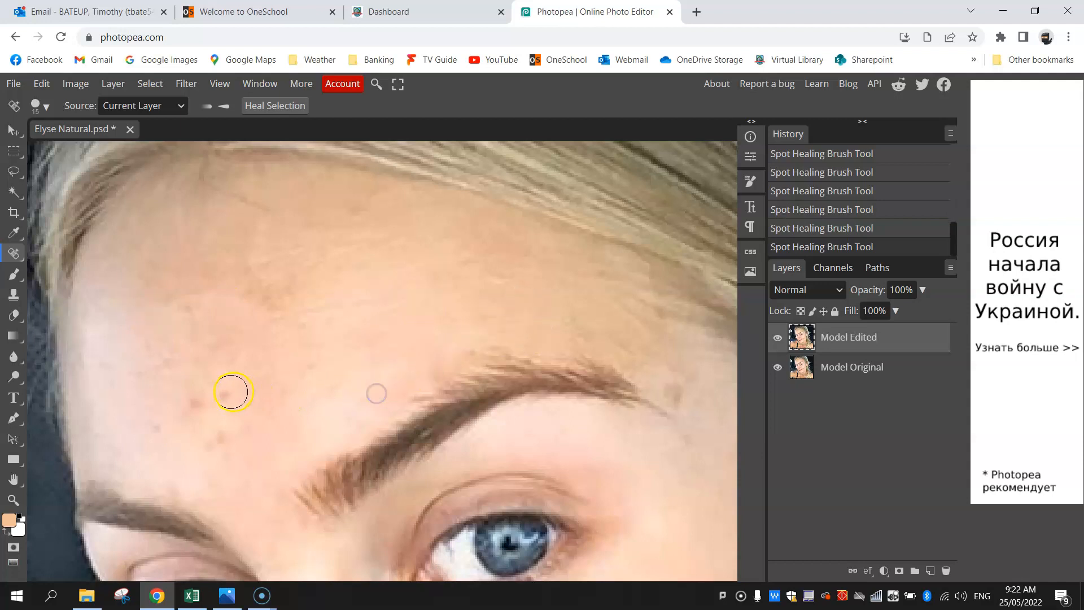
{"action": "left_click", "coordinate": [148, 431]}
{"action": "left_click", "coordinate": [212, 441]}
{"action": "left_click", "coordinate": [232, 455]}
{"action": "left_click", "coordinate": [184, 440]}
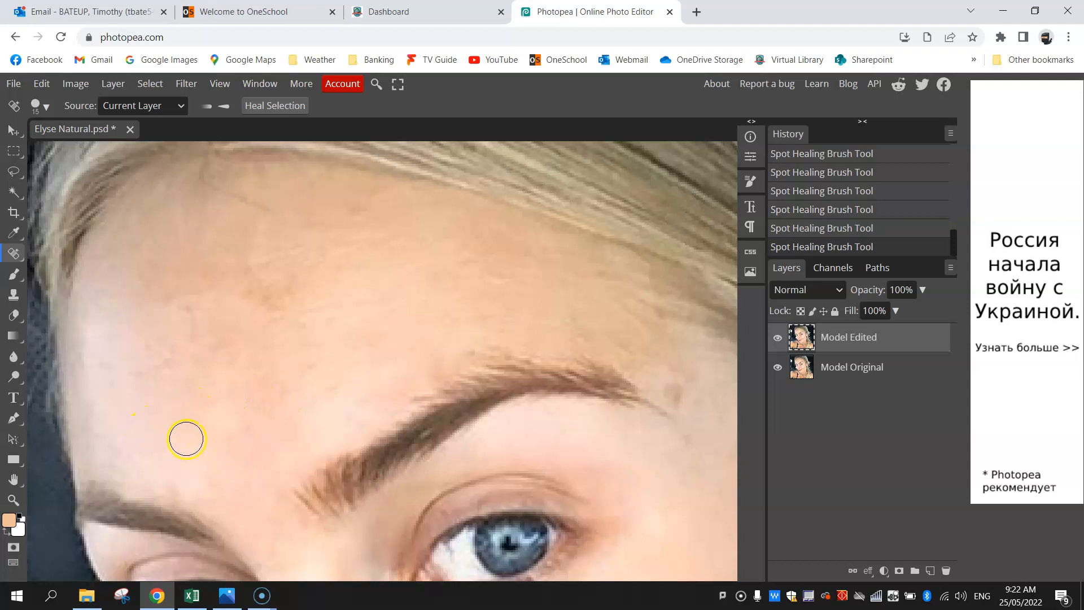
{"action": "left_click", "coordinate": [227, 442]}
{"action": "mouse_move", "coordinate": [166, 354]}
{"action": "left_mouse_down"}
{"action": "mouse_move", "coordinate": [150, 367]}
{"action": "mouse_move", "coordinate": [127, 361]}
{"action": "mouse_move", "coordinate": [141, 353]}
{"action": "left_mouse_up"}
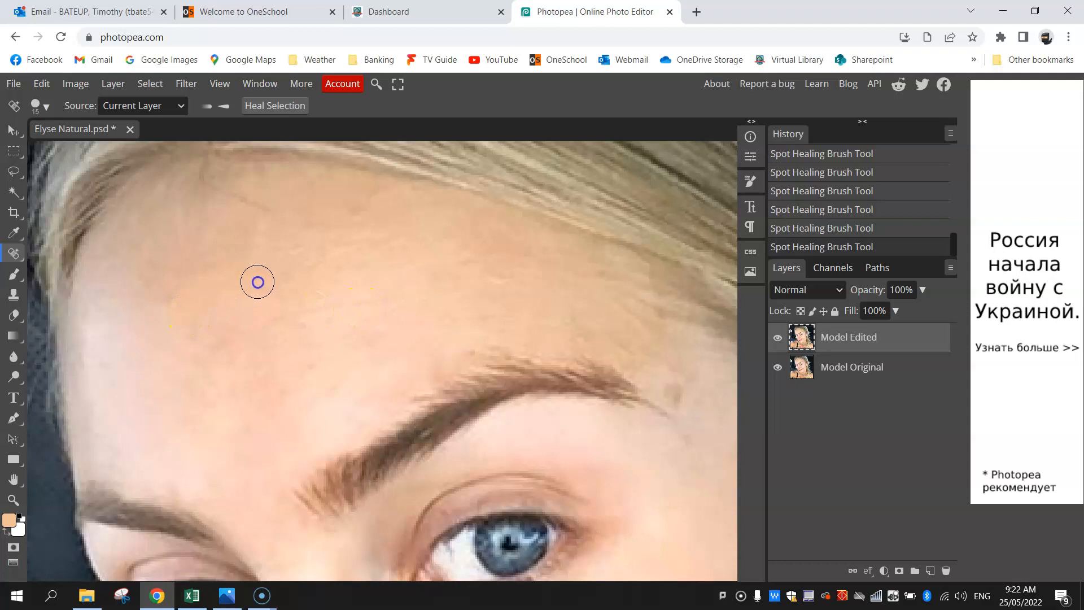
Even out the leftover marks across the forehead and heal the spot beyond the large eyebrow's outer end.
{"action": "left_click", "coordinate": [355, 211]}
{"action": "left_click", "coordinate": [311, 369]}
{"action": "left_click", "coordinate": [333, 390]}
{"action": "left_click", "coordinate": [288, 393]}
{"action": "left_click", "coordinate": [381, 340]}
{"action": "left_click", "coordinate": [676, 393]}
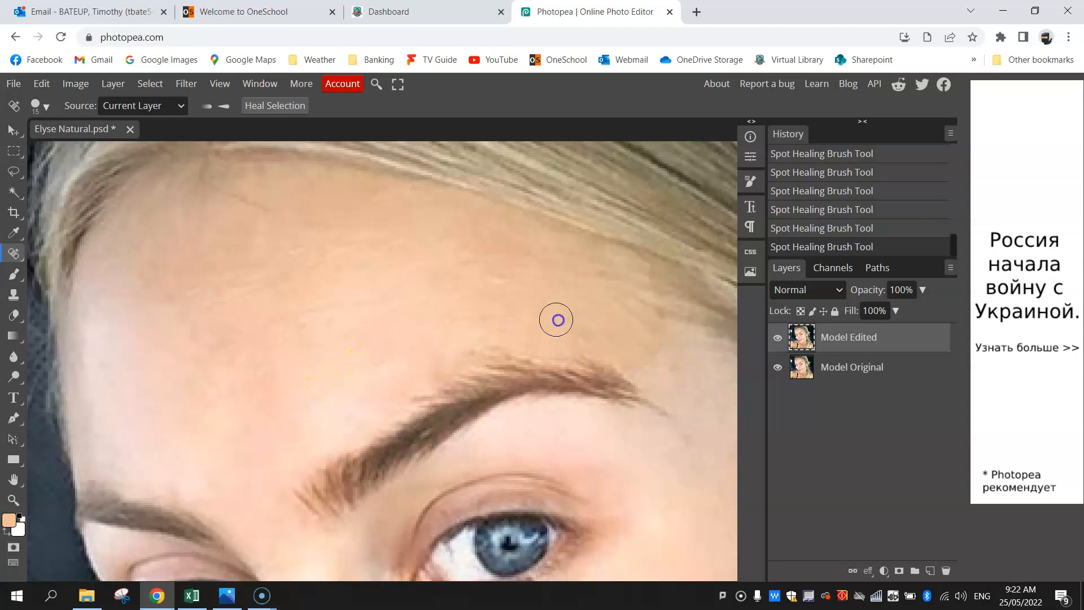
{"action": "left_click", "coordinate": [187, 289]}
{"action": "left_click", "coordinate": [217, 306]}
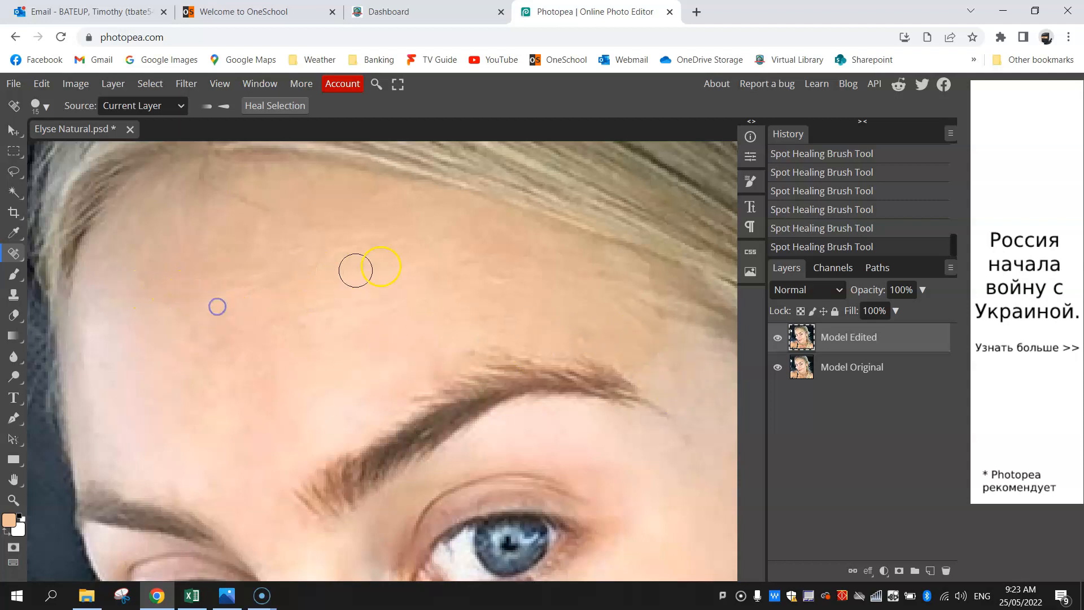
{"action": "left_click", "coordinate": [107, 368]}
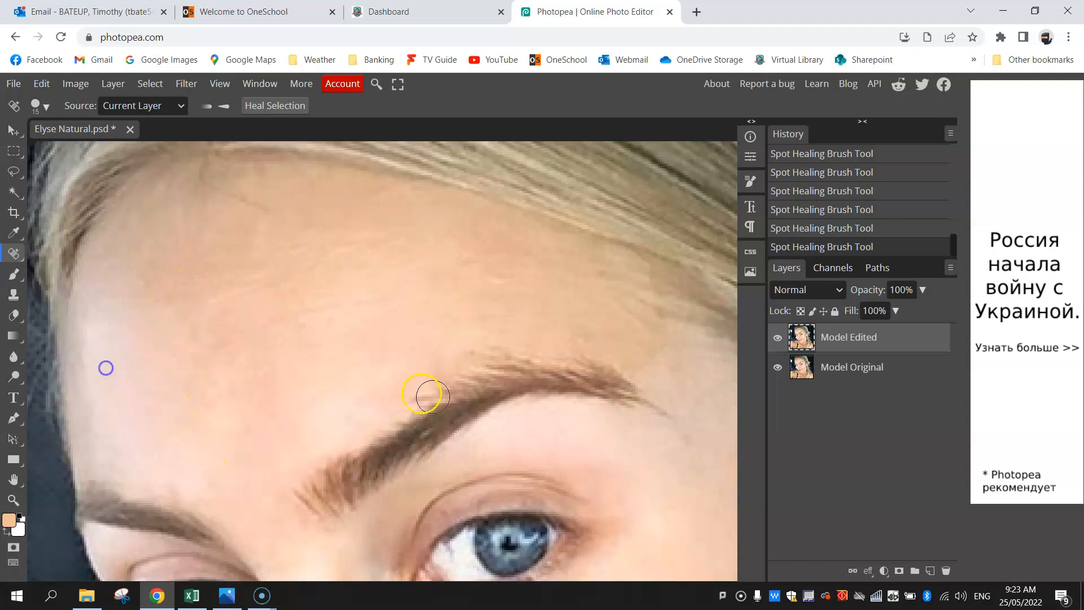
Toggle the Model Edited layer's visibility to compare the healed forehead with the original.
{"action": "left_click", "coordinate": [777, 338]}
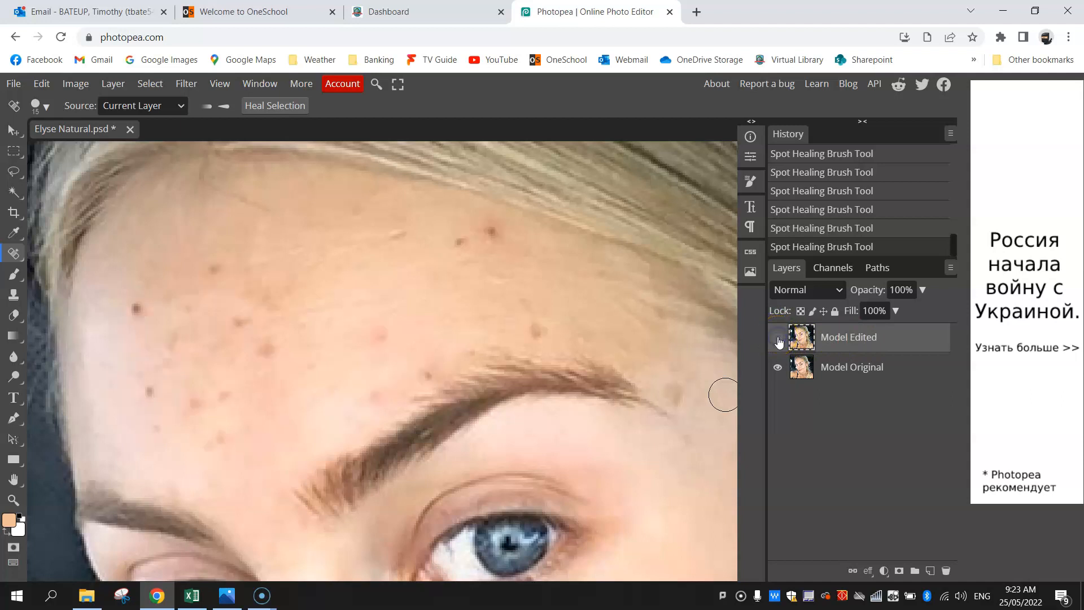
{"action": "left_click", "coordinate": [778, 338]}
{"action": "left_click", "coordinate": [778, 339]}
{"action": "left_click", "coordinate": [778, 339]}
Heal the spot on the side of the nose bridge and the blemishes below the larger eye on the Model Edited layer.
{"action": "scroll", "coordinate": [542, 372], "scroll_direction": "down", "scroll_amount": 1}
{"action": "scroll", "coordinate": [541, 372], "scroll_direction": "down", "scroll_amount": 4}
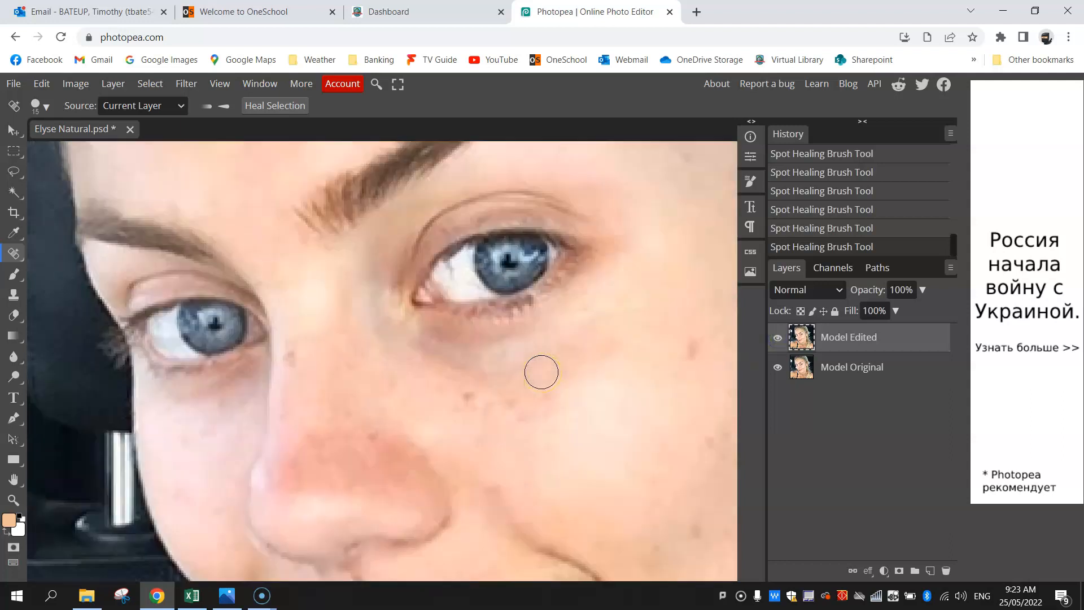
{"action": "left_click", "coordinate": [294, 290]}
{"action": "key", "text": "bracketleft"}
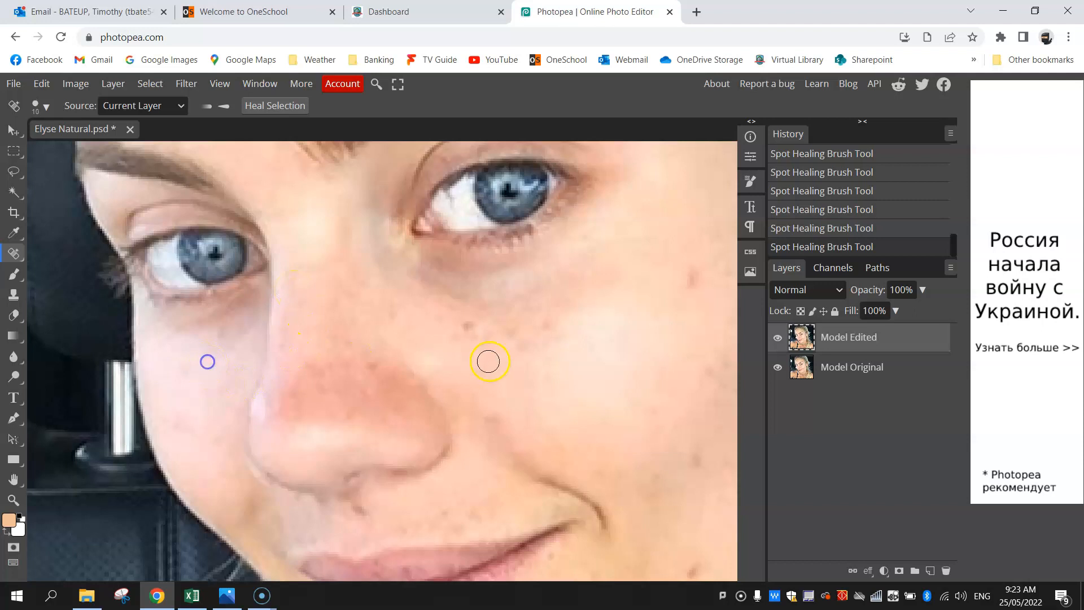
{"action": "key", "text": "bracketright"}
{"action": "left_click", "coordinate": [468, 332]}
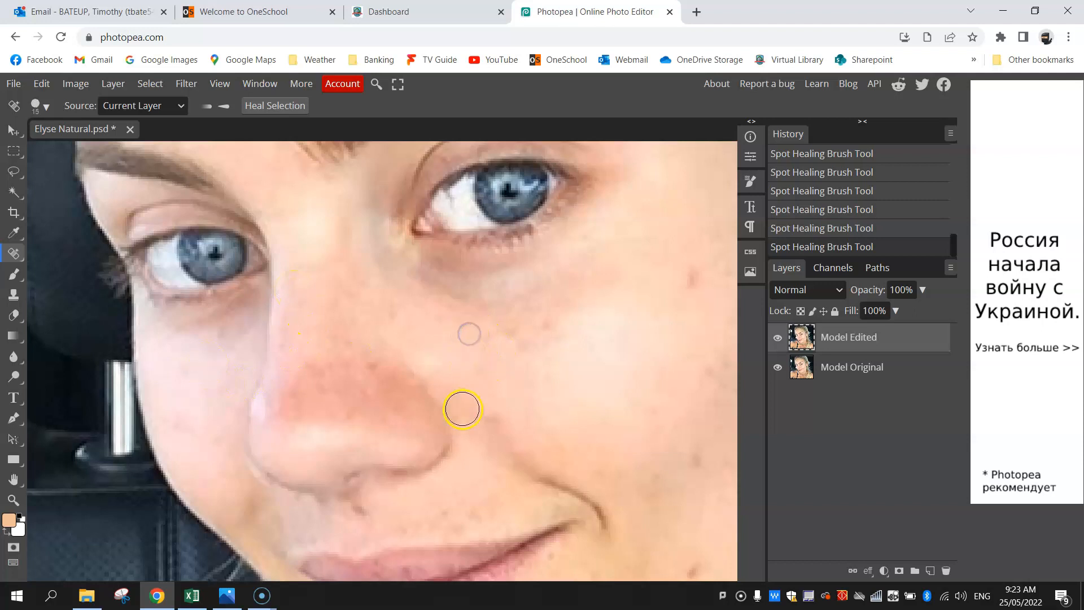
Heal the blemishes across the larger cheek, from beside the eye to the jawline, and the marks on the nose with a size 15 brush.
{"action": "scroll", "coordinate": [462, 409], "scroll_direction": "down", "scroll_amount": 5}
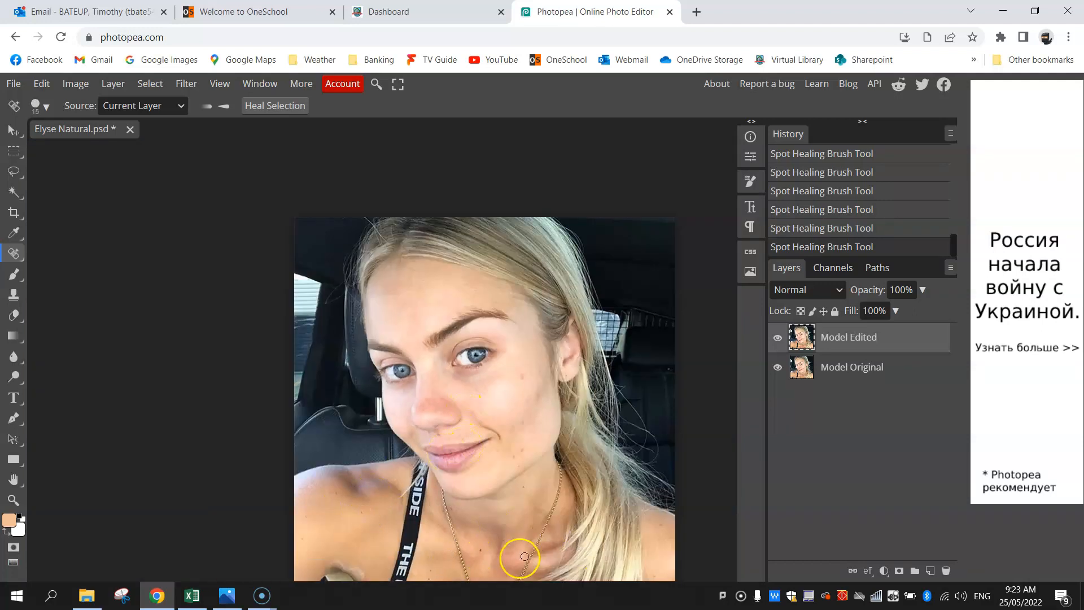
{"action": "scroll", "coordinate": [521, 398], "scroll_direction": "up", "scroll_amount": 1}
{"action": "scroll", "coordinate": [520, 398], "scroll_direction": "up", "scroll_amount": 5}
{"action": "left_click", "coordinate": [531, 340]}
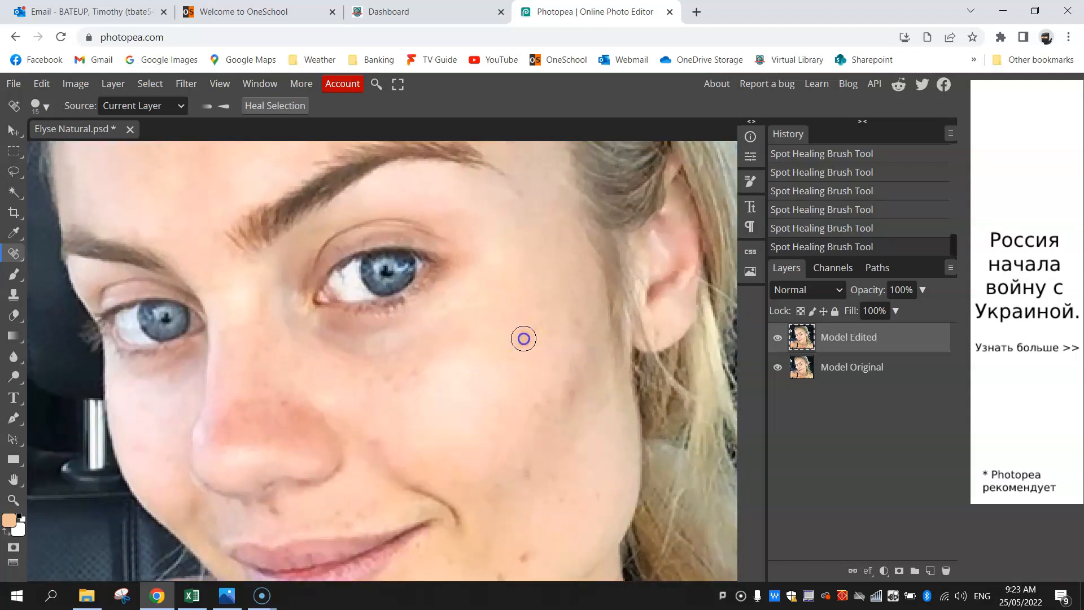
{"action": "left_click", "coordinate": [577, 398]}
{"action": "left_click", "coordinate": [574, 328]}
{"action": "left_click", "coordinate": [543, 404]}
{"action": "left_click", "coordinate": [532, 474]}
{"action": "left_click", "coordinate": [561, 501]}
{"action": "left_click", "coordinate": [409, 375]}
{"action": "left_click", "coordinate": [597, 496]}
{"action": "left_click", "coordinate": [606, 398]}
{"action": "left_click", "coordinate": [282, 427]}
Heal the small spots above the upper lip and on the chin, adjusting the brush size to suit them.
{"action": "key", "text": "["}
{"action": "left_click", "coordinate": [274, 511]}
{"action": "left_click", "coordinate": [343, 528]}
{"action": "left_click_drag", "start_coordinate": [513, 554], "coordinate": [486, 375]}
{"action": "key", "text": "]"}
{"action": "left_click", "coordinate": [307, 498]}
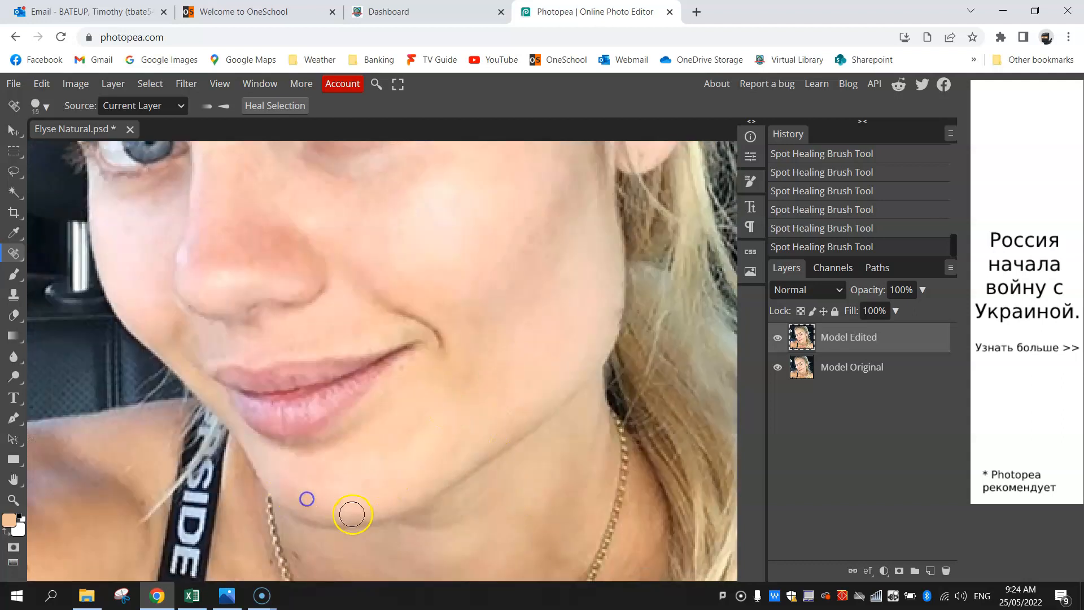
Heal the remaining blemishes on the neck, chest and shoulder.
{"action": "left_click_drag", "start_coordinate": [254, 480], "coordinate": [610, 232]}
{"action": "left_click", "coordinate": [161, 354]}
{"action": "left_click_drag", "start_coordinate": [568, 304], "coordinate": [258, 415]}
{"action": "left_click", "coordinate": [474, 535]}
{"action": "left_click", "coordinate": [453, 530]}
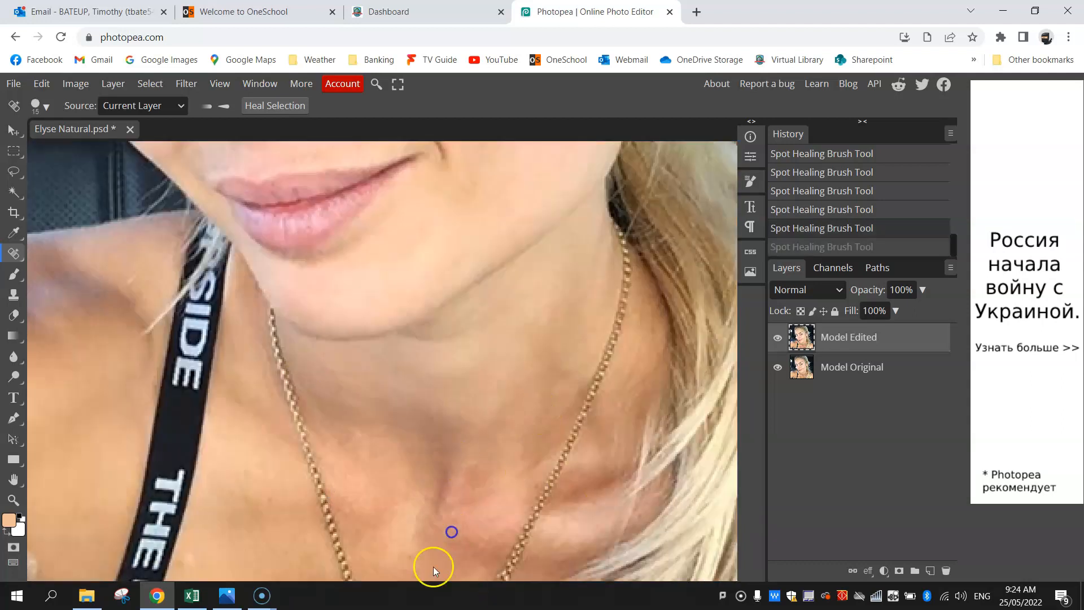
{"action": "left_click_drag", "start_coordinate": [501, 565], "coordinate": [95, 513]}
{"action": "left_click", "coordinate": [501, 380]}
Fit the whole portrait in view and toggle the Model Edited layer's visibility to compare it with the original.
{"action": "key", "text": "ctrl+0"}
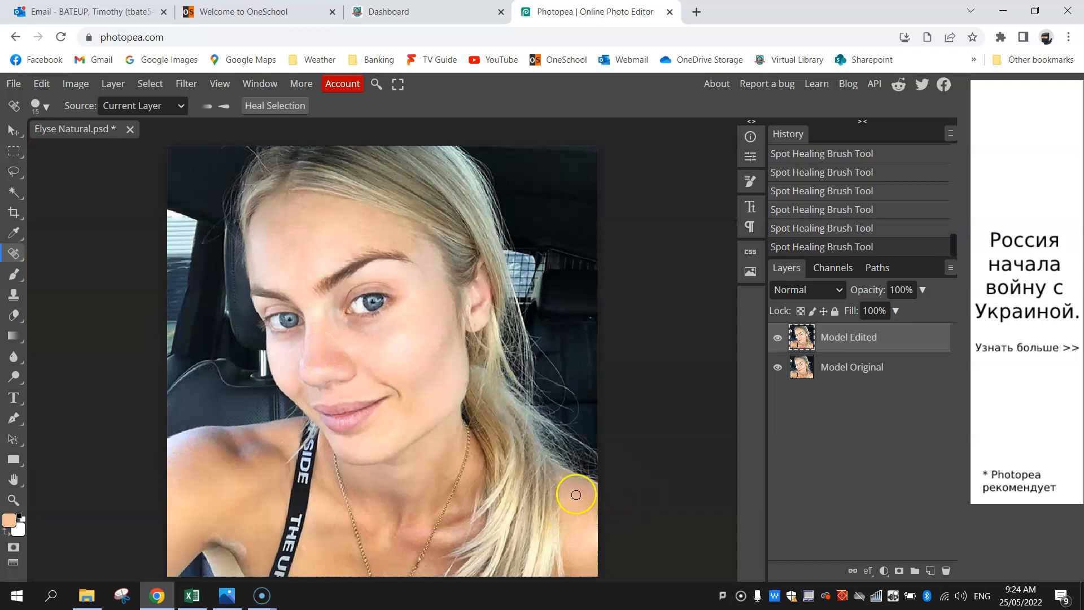
{"action": "left_click", "coordinate": [778, 339]}
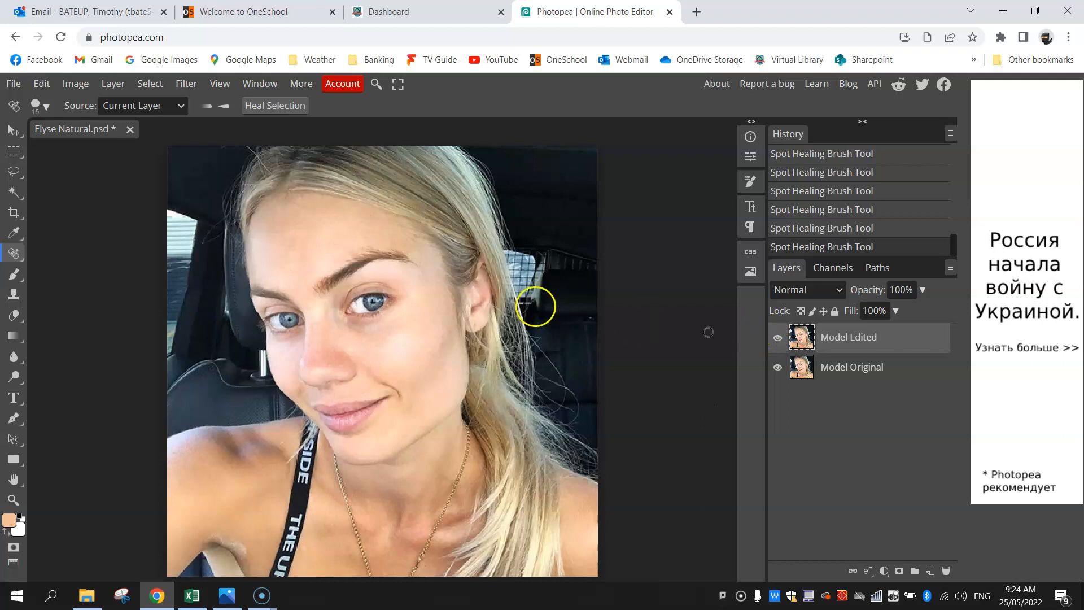
Heal the marks in the white of the larger eye and along its lower lid with a size 10 brush.
{"action": "scroll", "coordinate": [352, 299], "scroll_direction": "up", "scroll_amount": 2}
{"action": "scroll", "coordinate": [351, 299], "scroll_direction": "up", "scroll_amount": 3}
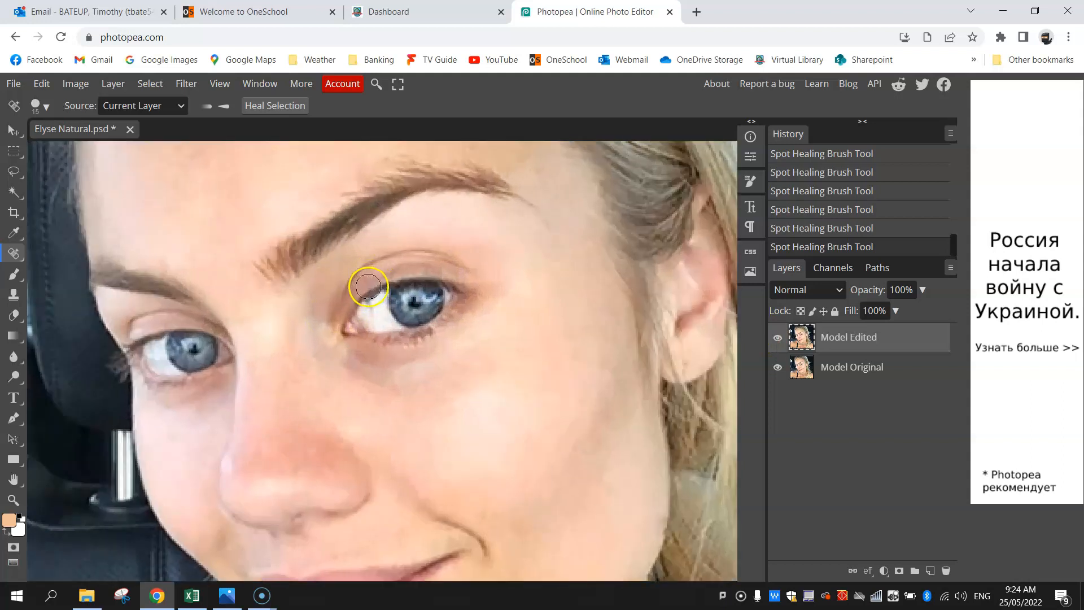
{"action": "scroll", "coordinate": [378, 327], "scroll_direction": "up", "scroll_amount": 1}
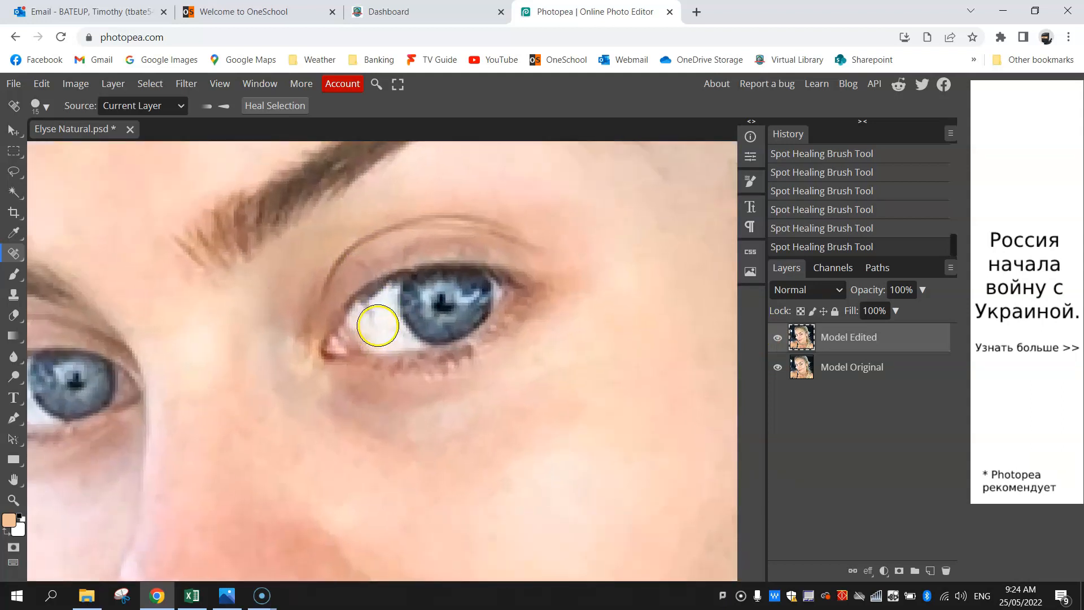
{"action": "key", "text": "bracketleft"}
{"action": "left_click_drag", "start_coordinate": [373, 319], "coordinate": [375, 317]}
{"action": "left_click_drag", "start_coordinate": [395, 366], "coordinate": [432, 366]}
Select the smaller eye's iris with the Quick Selection tool in additive mode.
{"action": "scroll", "coordinate": [367, 291], "scroll_direction": "down", "scroll_amount": 8}
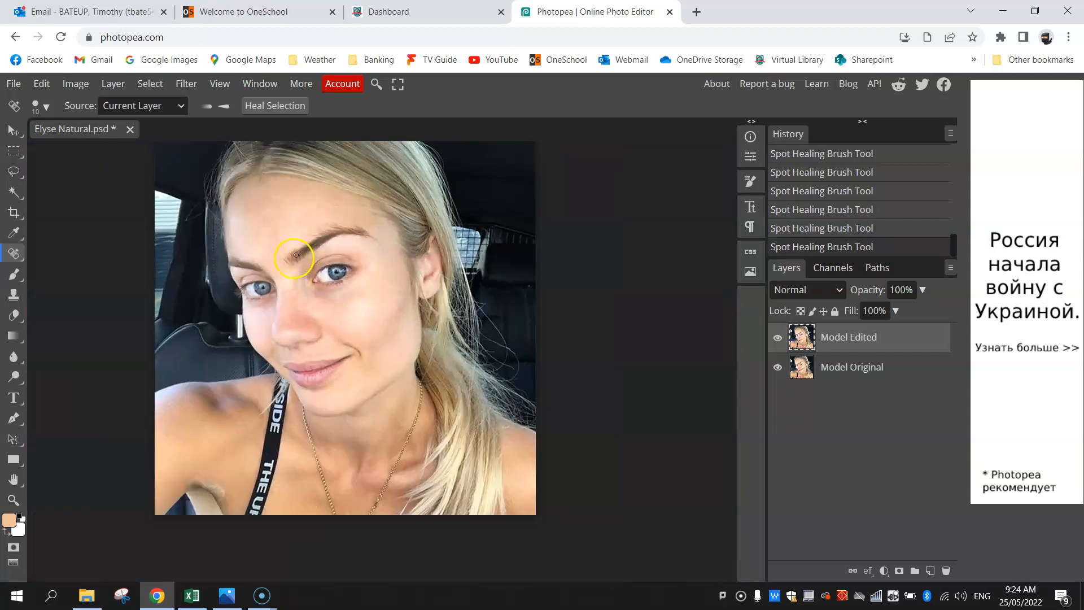
{"action": "left_click_drag", "start_coordinate": [282, 292], "coordinate": [331, 327]}
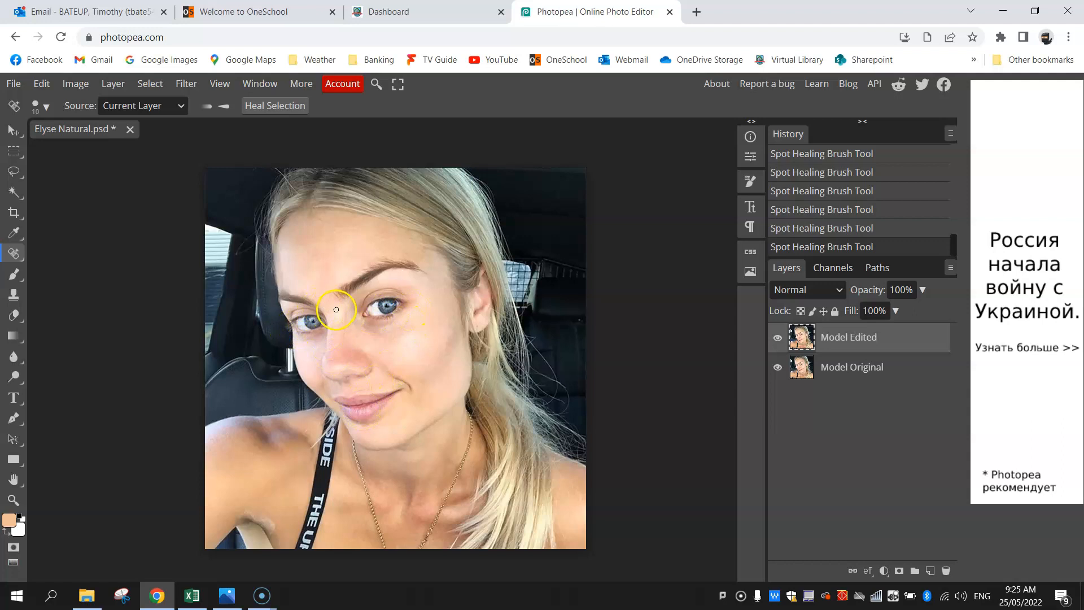
{"action": "scroll", "coordinate": [336, 310], "scroll_direction": "up", "scroll_amount": 6}
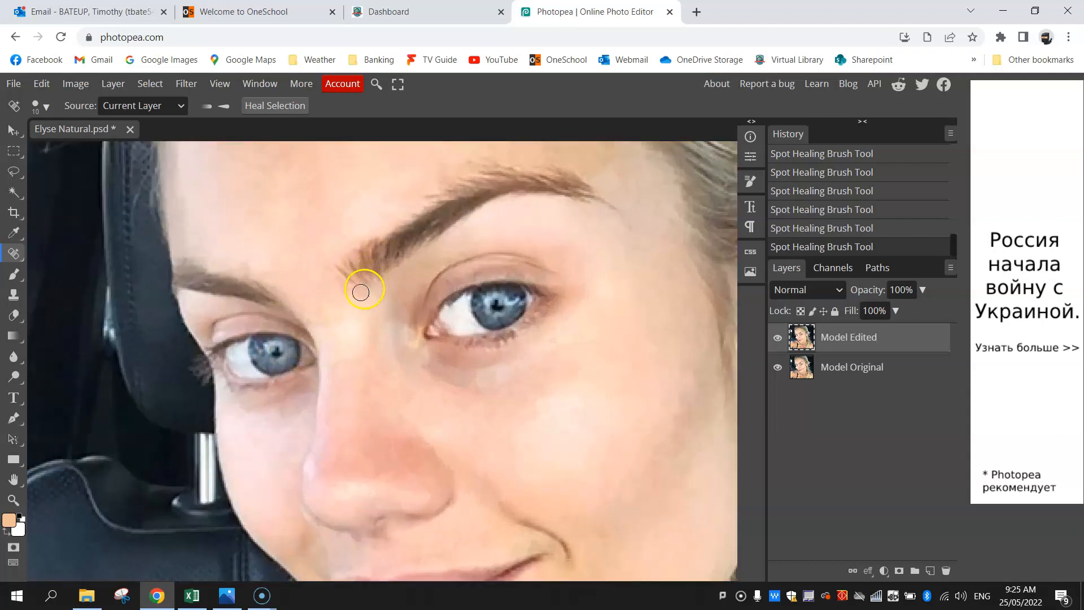
{"action": "scroll", "coordinate": [350, 302], "scroll_direction": "up", "scroll_amount": 2}
{"action": "scroll", "coordinate": [395, 298], "scroll_direction": "up", "scroll_amount": 1}
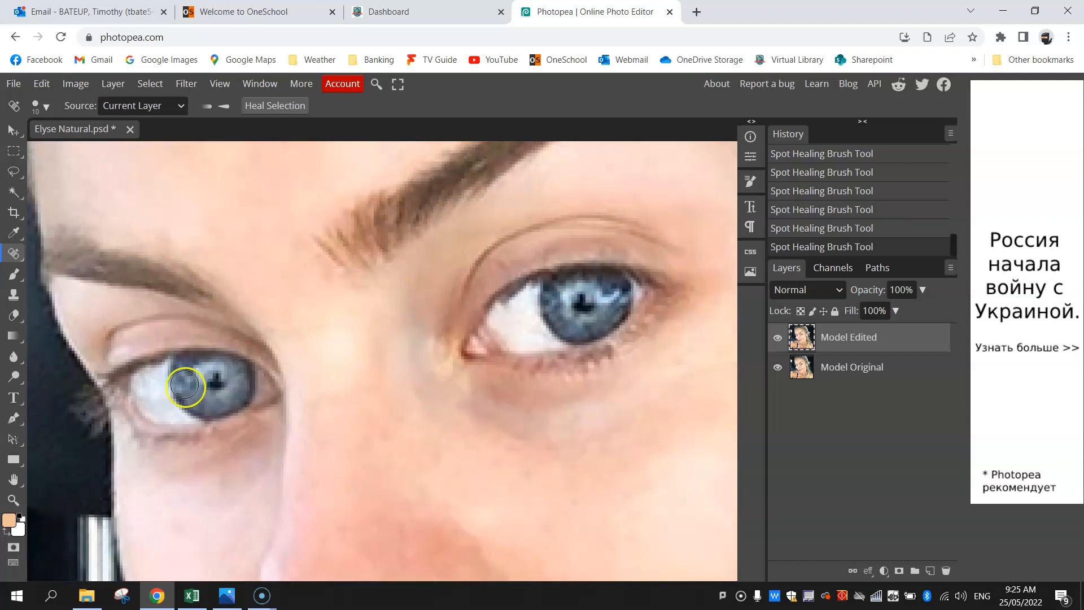
{"action": "mouse_move", "coordinate": [609, 309]}
{"action": "left_mouse_down"}
{"action": "mouse_move", "coordinate": [593, 317]}
{"action": "mouse_move", "coordinate": [598, 311]}
{"action": "left_mouse_up"}
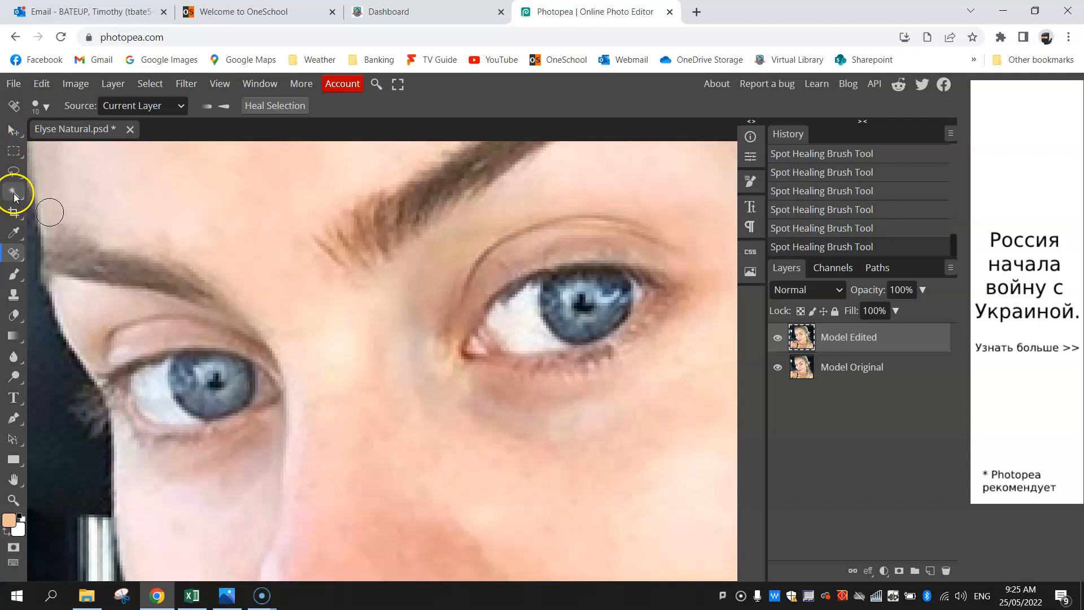
{"action": "right_click", "coordinate": [14, 196]}
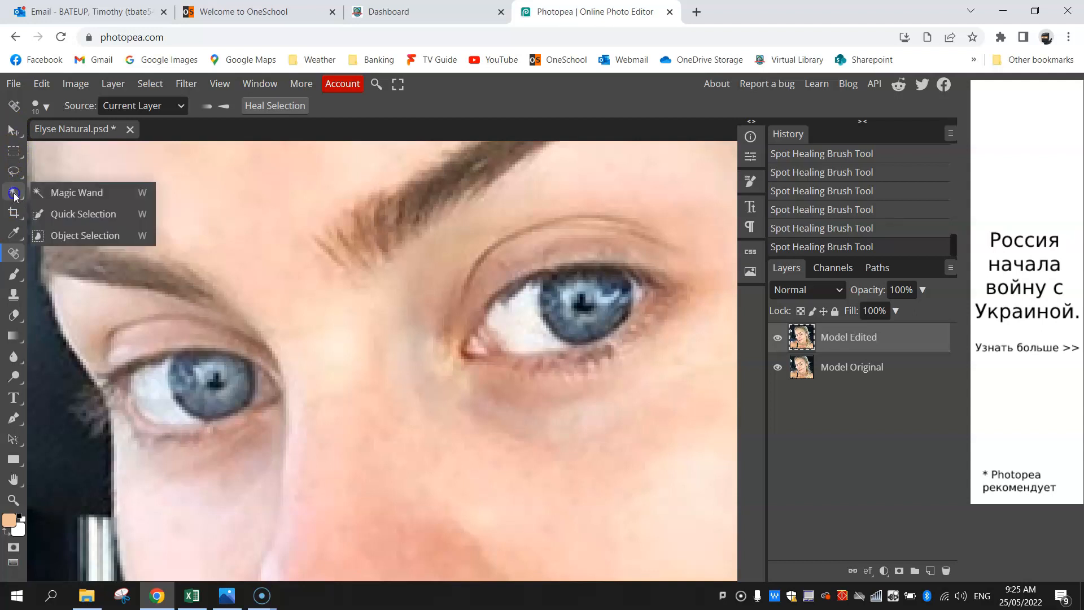
{"action": "left_click", "coordinate": [85, 213]}
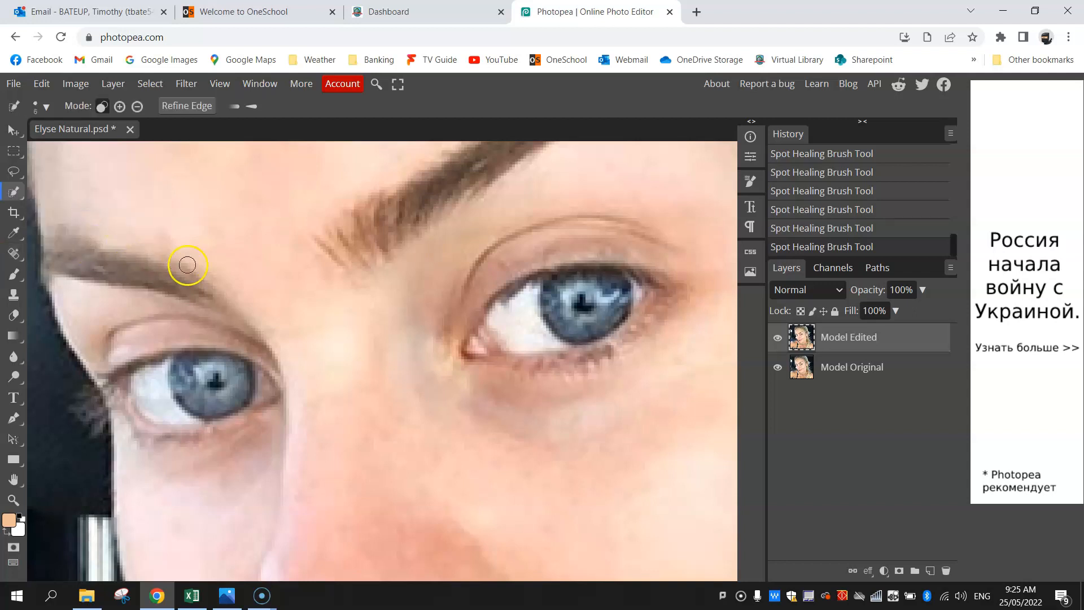
{"action": "left_click", "coordinate": [119, 107]}
{"action": "mouse_move", "coordinate": [261, 320]}
{"action": "left_mouse_down"}
{"action": "mouse_move", "coordinate": [235, 375]}
{"action": "mouse_move", "coordinate": [206, 380]}
{"action": "mouse_move", "coordinate": [215, 381]}
{"action": "left_mouse_up"}
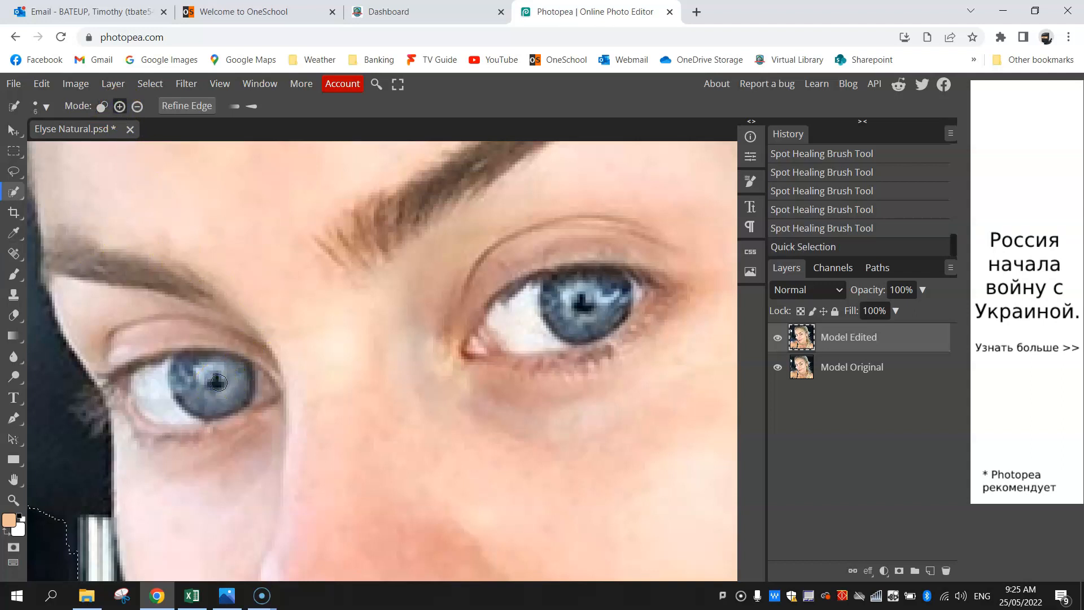
Subtract everything outside the smaller eye's iris from the selection and touch up the iris edge.
{"action": "scroll", "coordinate": [219, 384], "scroll_direction": "down", "scroll_amount": 5}
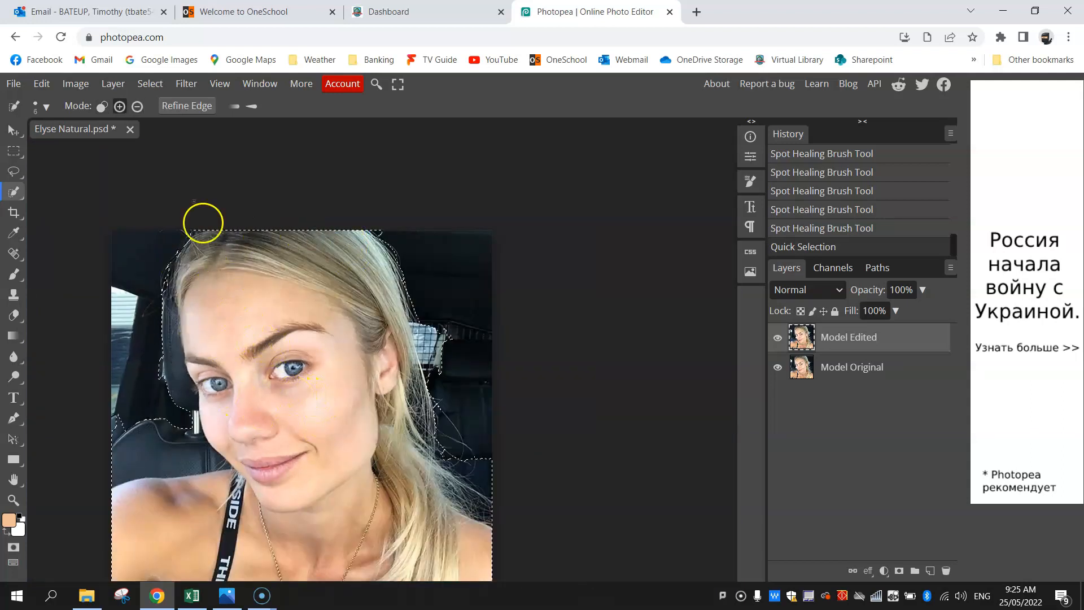
{"action": "left_click", "coordinate": [138, 107]}
{"action": "left_click", "coordinate": [230, 307]}
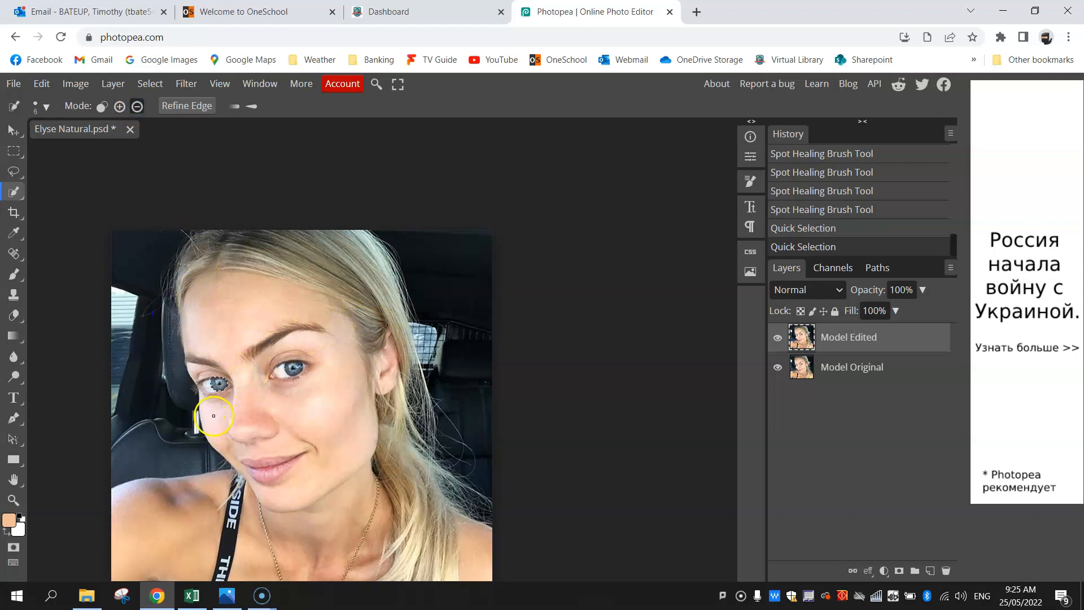
{"action": "scroll", "coordinate": [215, 404], "scroll_direction": "up", "scroll_amount": 5}
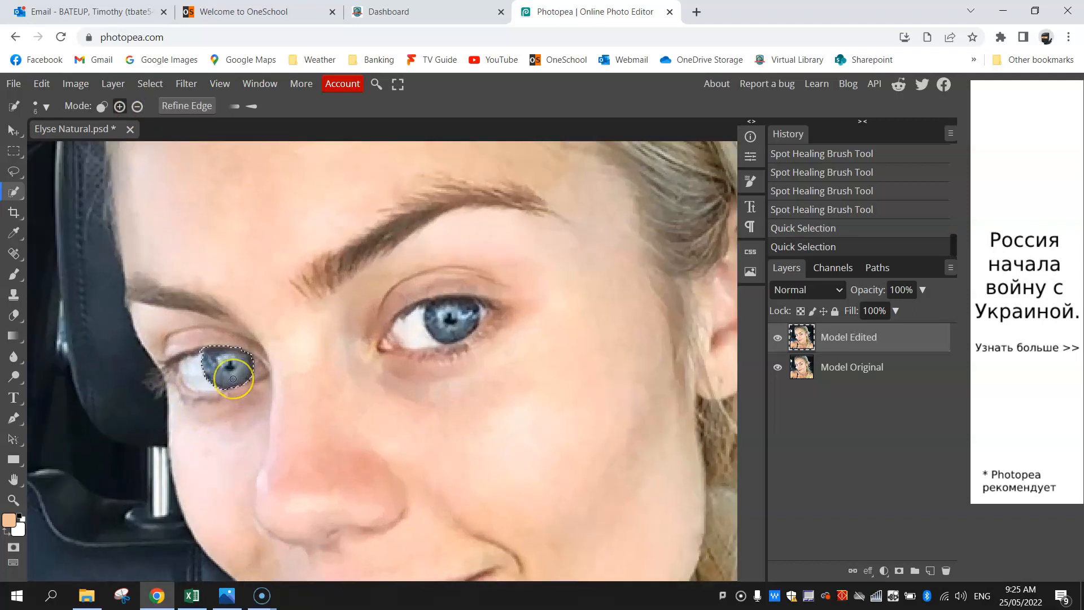
{"action": "scroll", "coordinate": [233, 379], "scroll_direction": "up", "scroll_amount": 1}
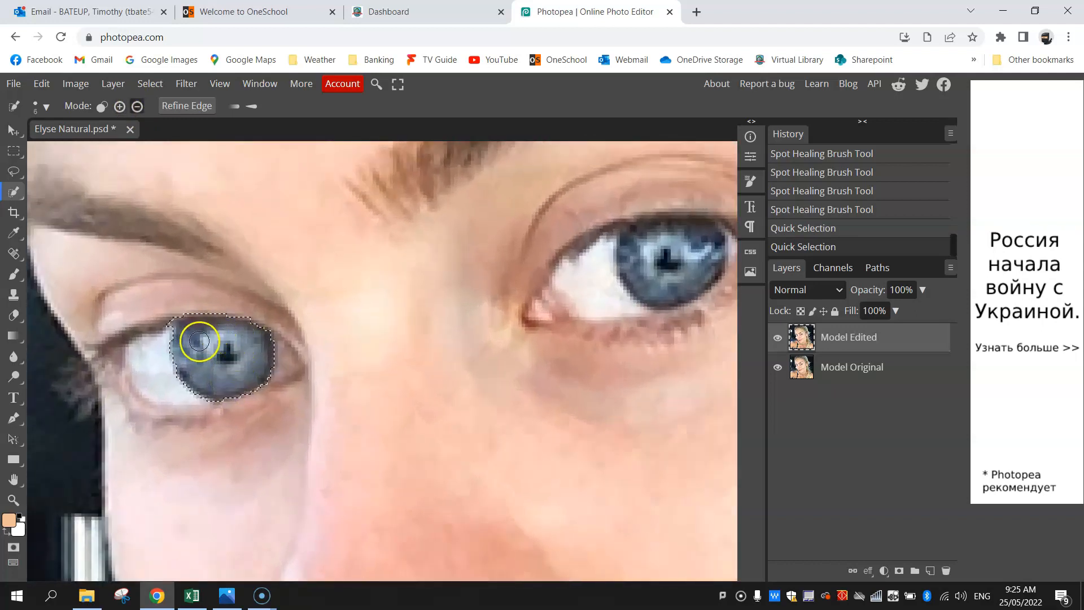
{"action": "left_click_drag", "start_coordinate": [177, 333], "coordinate": [181, 339]}
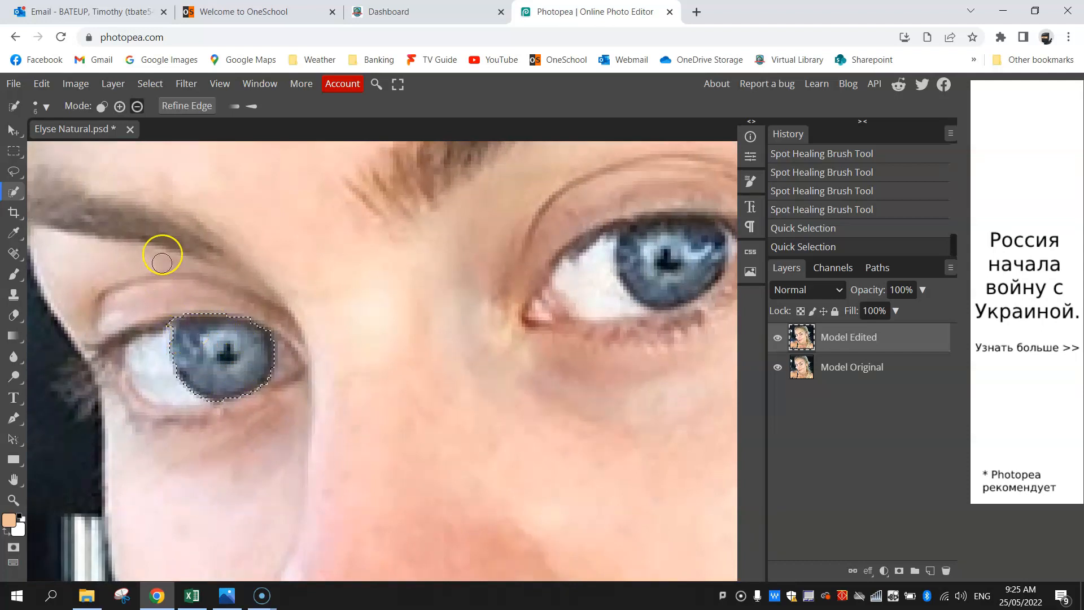
{"action": "left_click", "coordinate": [120, 107]}
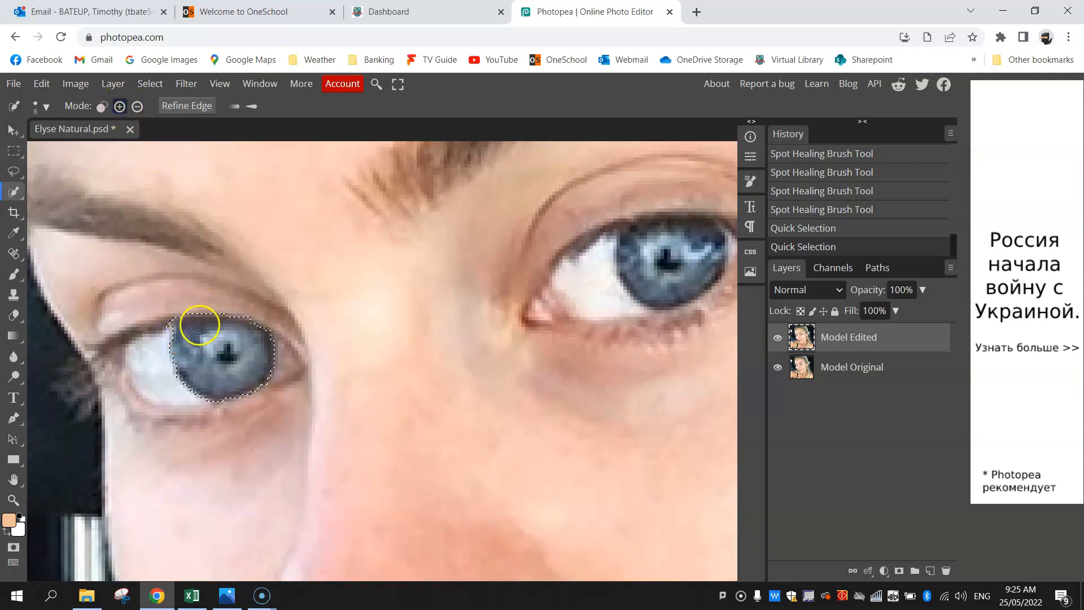
{"action": "left_click_drag", "start_coordinate": [184, 333], "coordinate": [180, 334]}
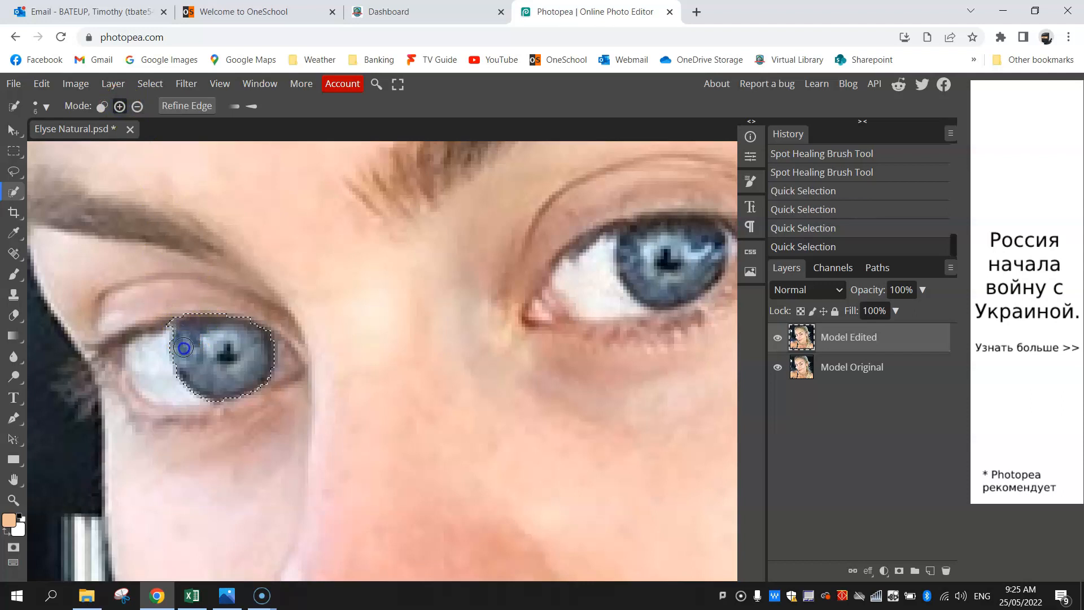
Try adding the white of the smaller eye to the selection, and subtract that area again.
{"action": "mouse_move", "coordinate": [174, 327]}
{"action": "left_mouse_down"}
{"action": "mouse_move", "coordinate": [200, 362]}
{"action": "mouse_move", "coordinate": [136, 369]}
{"action": "mouse_move", "coordinate": [139, 347]}
{"action": "left_mouse_up"}
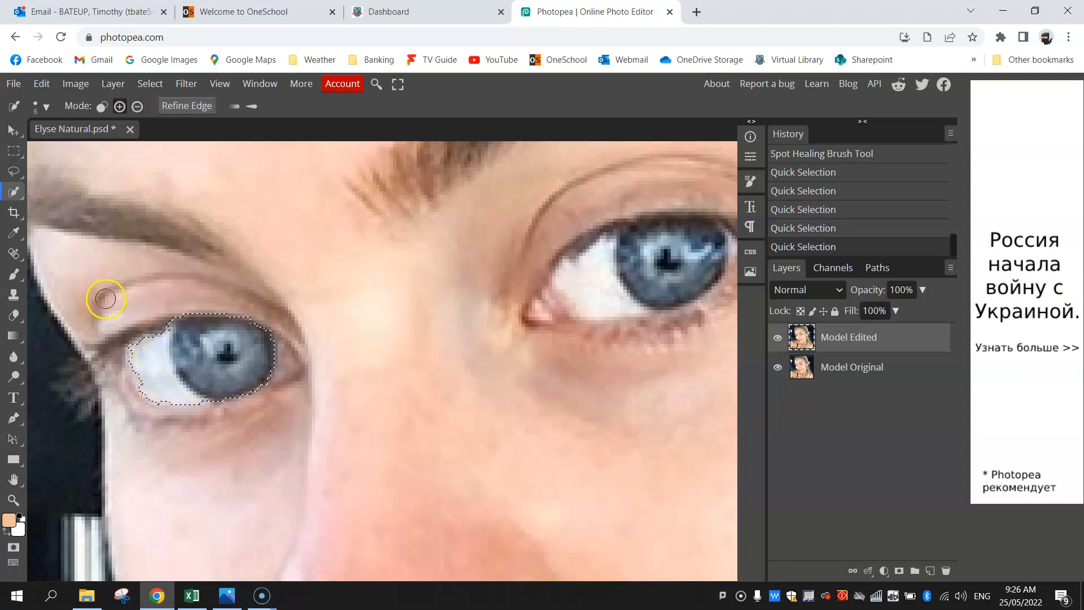
{"action": "left_click", "coordinate": [142, 383], "text": "alt"}
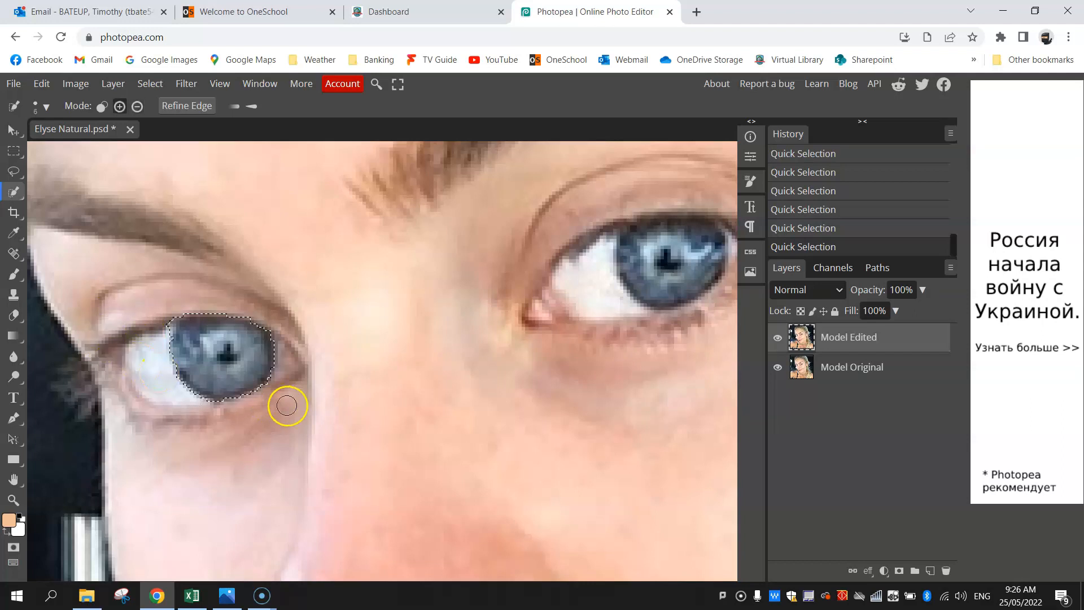
Add the larger eye's iris to the selection and trim the excess at the eye's outer corner.
{"action": "left_click_drag", "start_coordinate": [497, 327], "coordinate": [421, 370]}
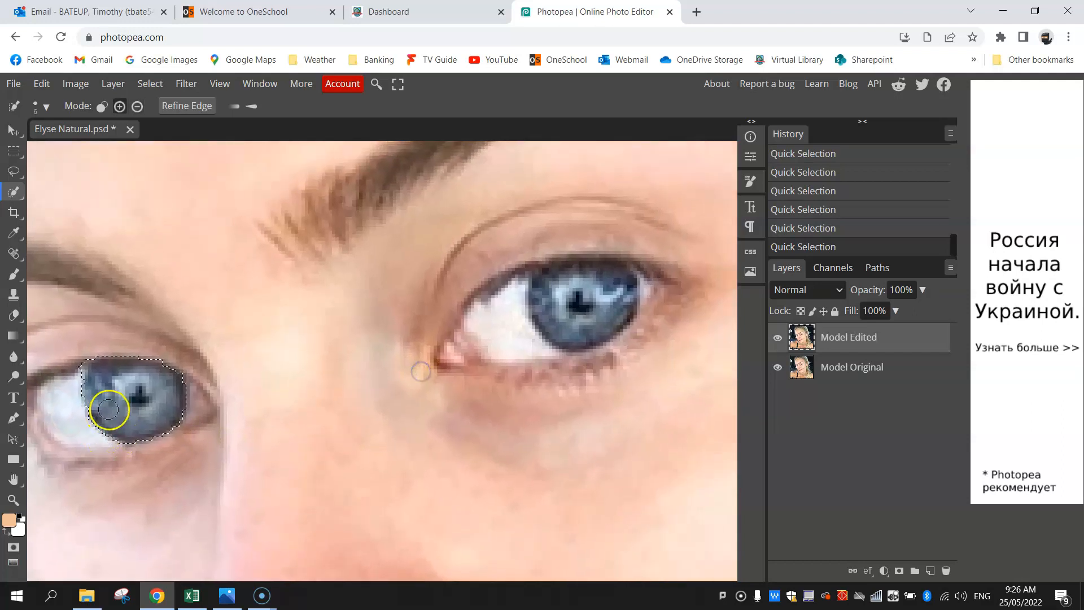
{"action": "mouse_move", "coordinate": [544, 322]}
{"action": "left_mouse_down"}
{"action": "mouse_move", "coordinate": [588, 301]}
{"action": "mouse_move", "coordinate": [563, 297]}
{"action": "mouse_move", "coordinate": [582, 303]}
{"action": "mouse_move", "coordinate": [602, 285]}
{"action": "mouse_move", "coordinate": [642, 283]}
{"action": "left_mouse_up"}
{"action": "left_click", "coordinate": [662, 274], "text": "alt"}
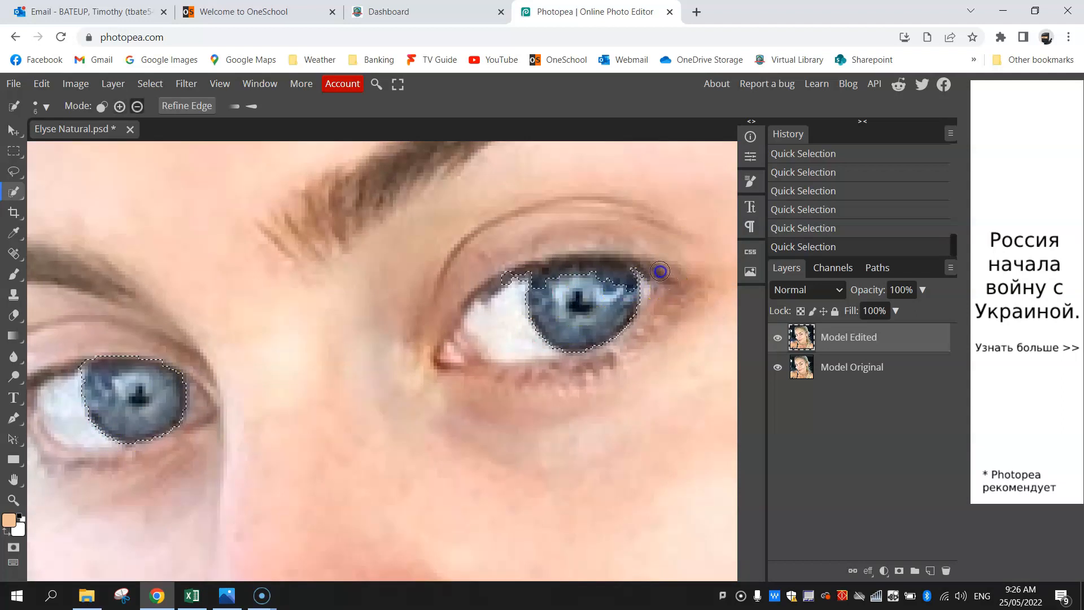
Extend the larger iris selection up to the upper lashes and subtract the spillover on both sides of it.
{"action": "left_click", "coordinate": [513, 275], "text": "alt"}
{"action": "left_click_drag", "start_coordinate": [517, 279], "coordinate": [486, 280]}
{"action": "mouse_move", "coordinate": [553, 283]}
{"action": "left_mouse_down"}
{"action": "mouse_move", "coordinate": [521, 277]}
{"action": "mouse_move", "coordinate": [551, 279]}
{"action": "left_mouse_up"}
{"action": "left_click", "coordinate": [652, 266], "text": "alt"}
{"action": "left_click", "coordinate": [658, 280], "text": "alt"}
{"action": "left_click", "coordinate": [516, 264], "text": "alt"}
{"action": "left_click", "coordinate": [655, 274], "text": "alt"}
{"action": "left_click", "coordinate": [650, 275]}
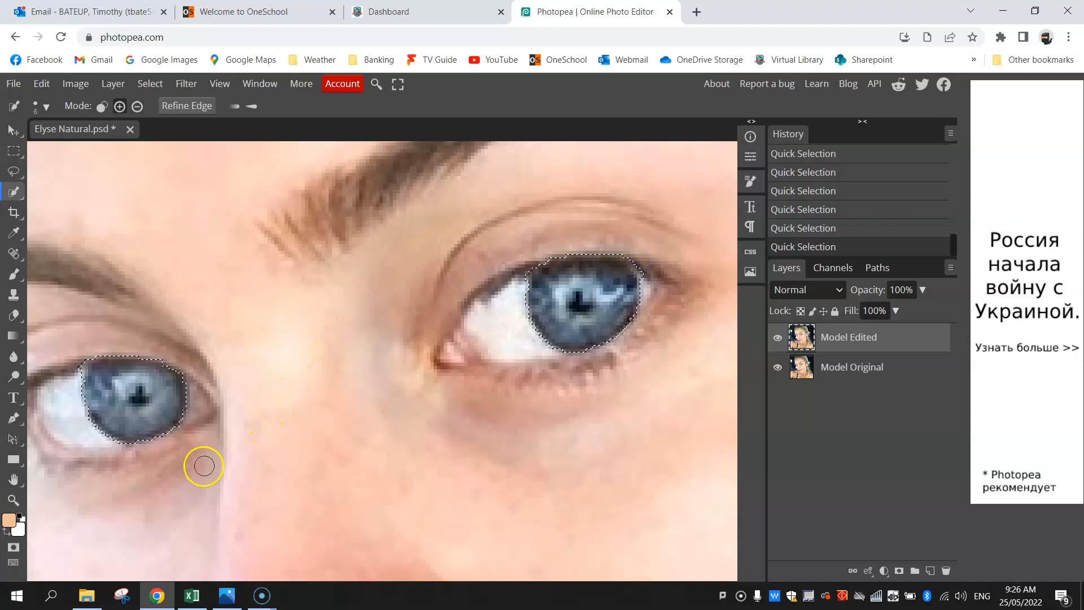
Open the Hue/Saturation adjustment for the two selected irises and move its dialog clear of the eyes.
{"action": "scroll", "coordinate": [189, 458], "scroll_direction": "down", "scroll_amount": 1}
{"action": "scroll", "coordinate": [128, 445], "scroll_direction": "down", "scroll_amount": 1}
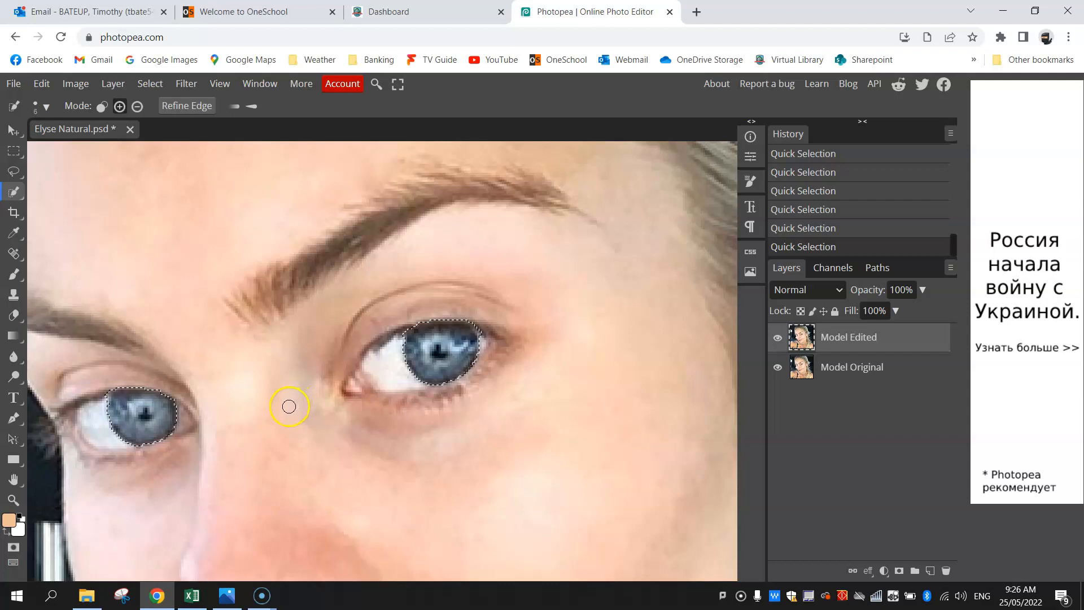
{"action": "left_click_drag", "start_coordinate": [256, 479], "coordinate": [285, 448]}
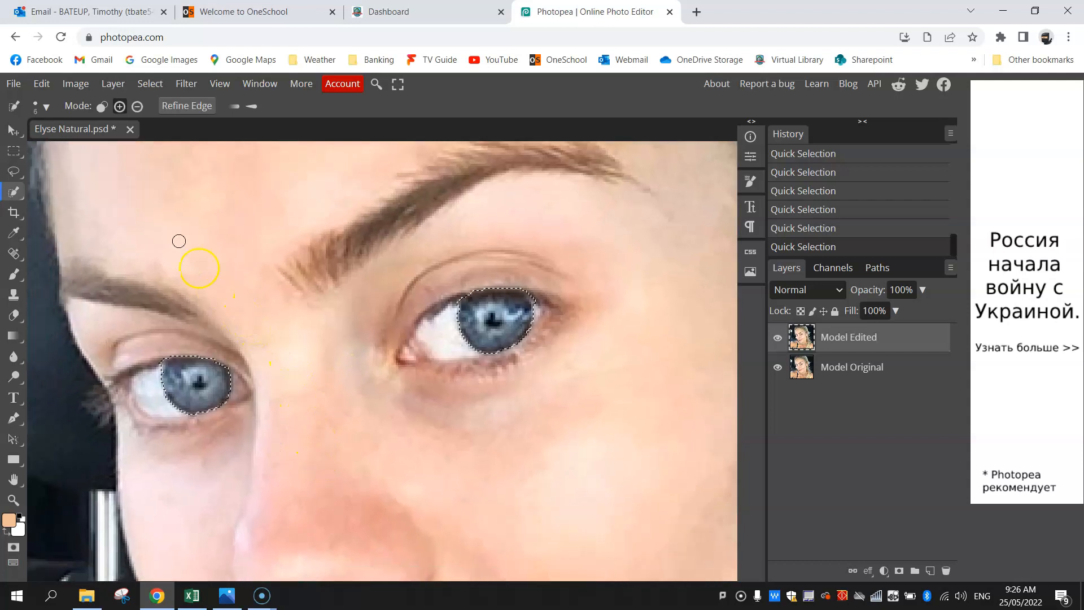
{"action": "left_click", "coordinate": [75, 84]}
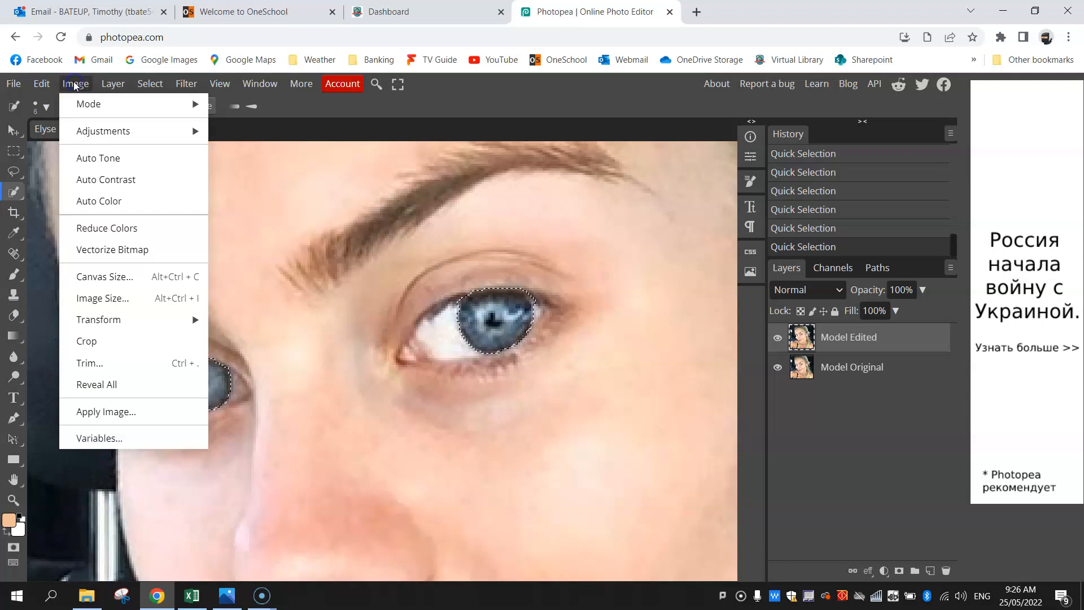
{"action": "left_click", "coordinate": [97, 133]}
{"action": "left_click", "coordinate": [293, 244]}
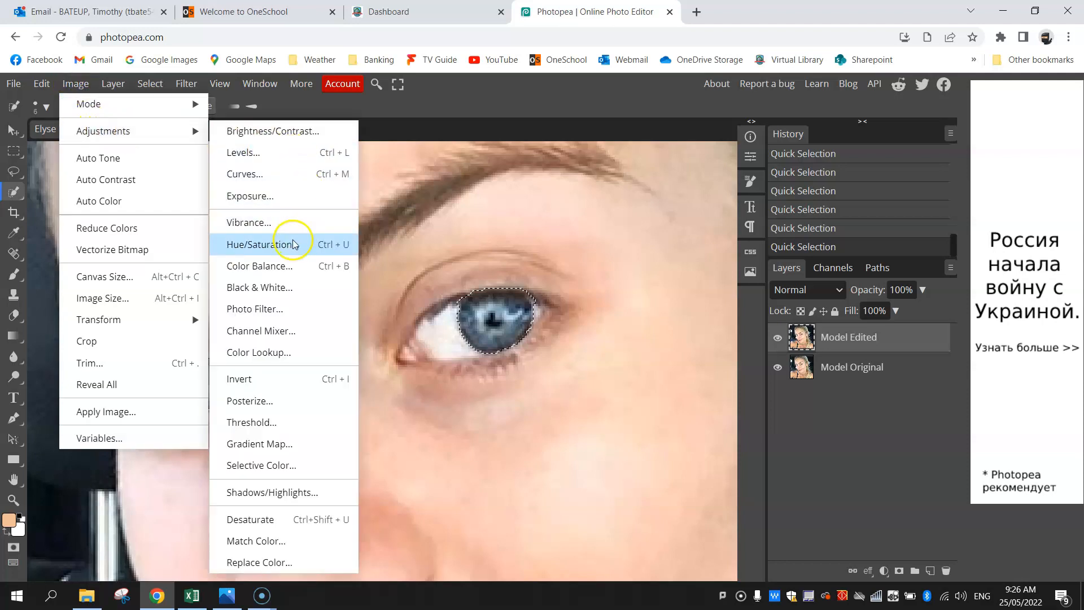
{"action": "left_click", "coordinate": [297, 245]}
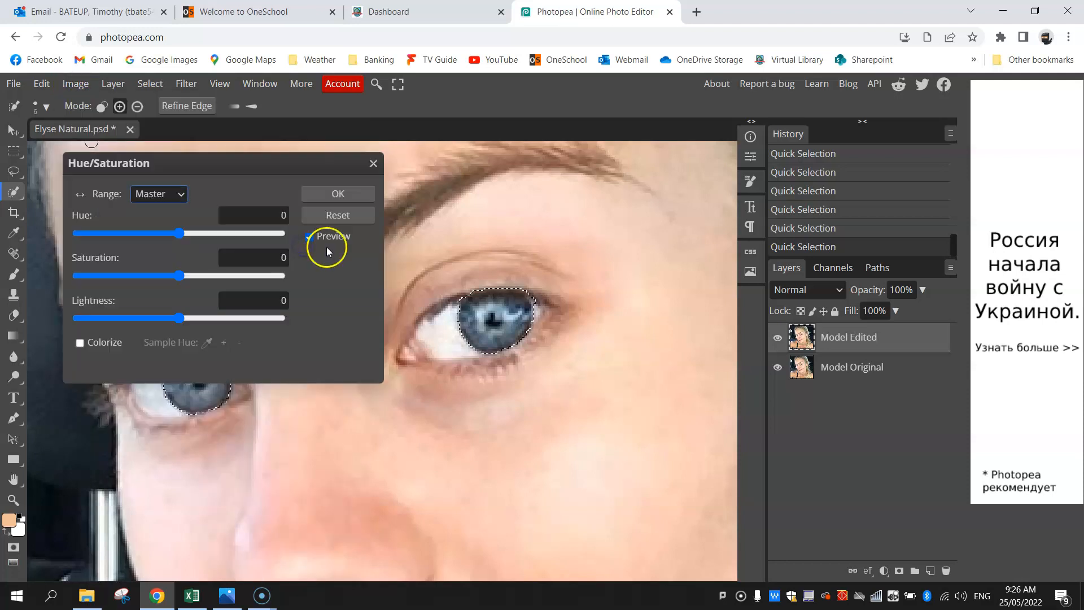
{"action": "left_click_drag", "start_coordinate": [226, 164], "coordinate": [691, 149]}
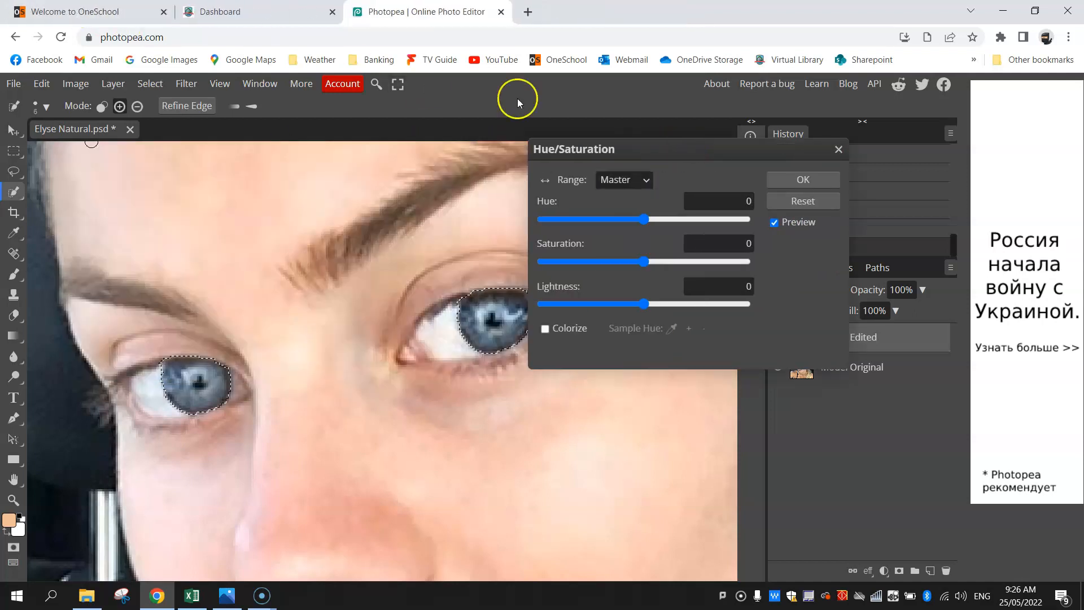
{"action": "left_click_drag", "start_coordinate": [616, 143], "coordinate": [673, 137]}
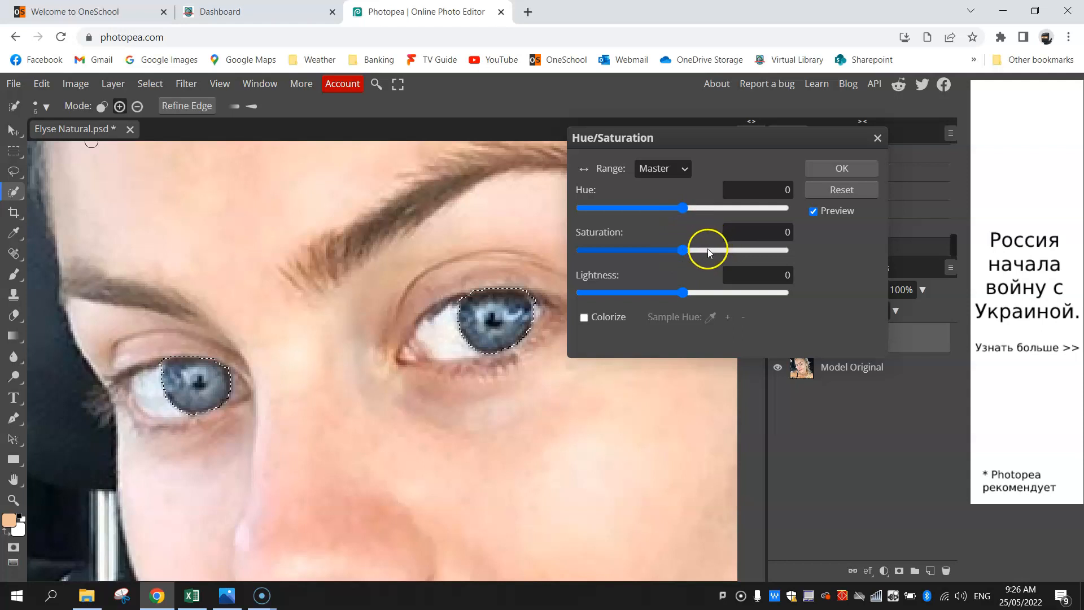
Raise the irises' Saturation to 37, checking the change against the unadjusted eyes.
{"action": "left_click", "coordinate": [781, 233]}
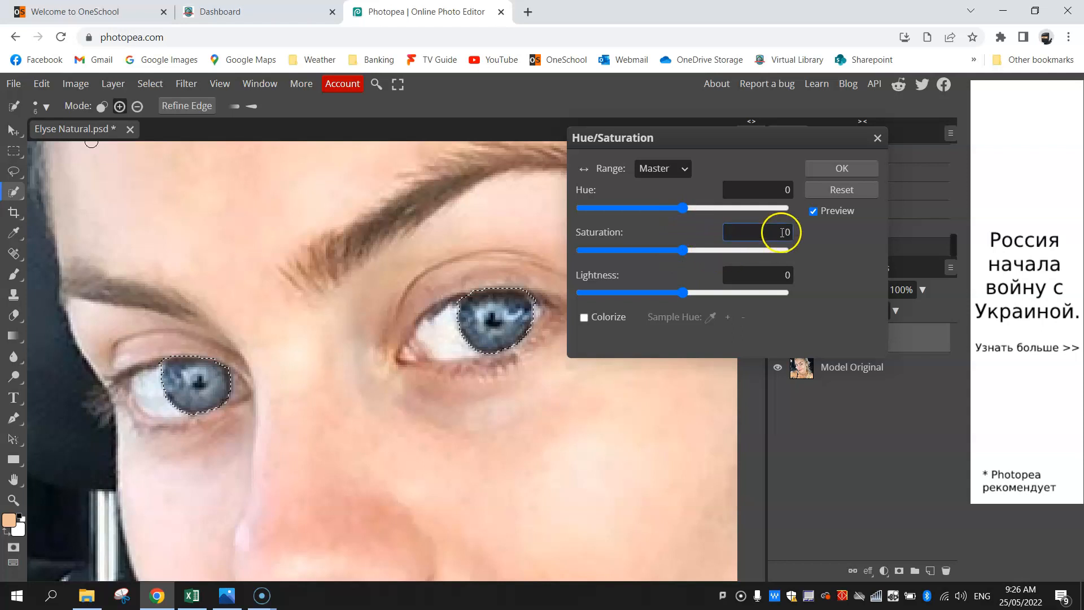
{"action": "left_click_drag", "start_coordinate": [686, 252], "coordinate": [718, 251]}
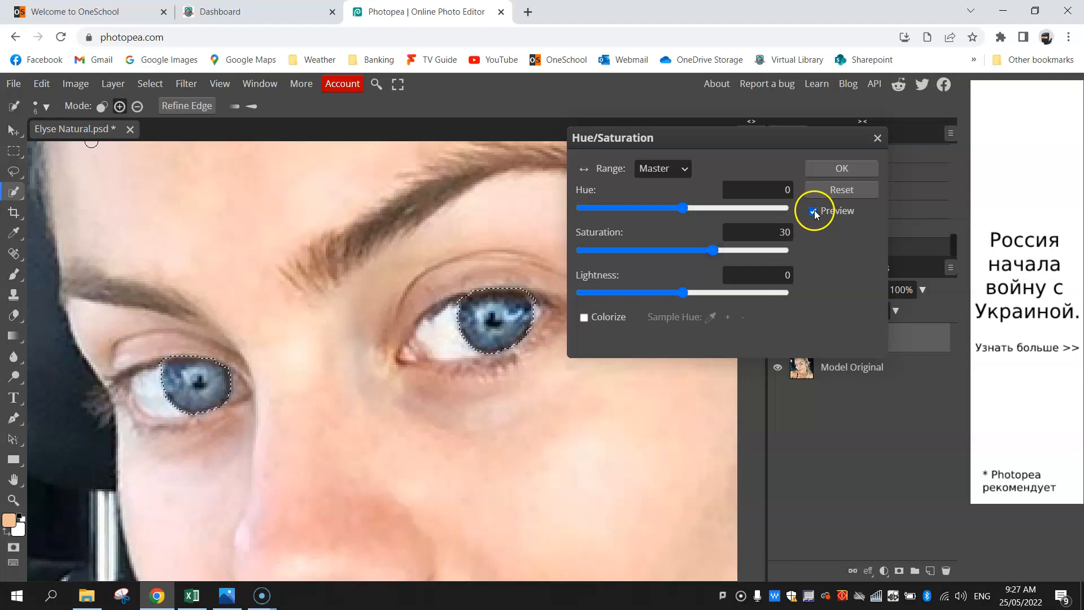
{"action": "left_click", "coordinate": [813, 211]}
{"action": "left_click", "coordinate": [727, 258]}
{"action": "left_click_drag", "start_coordinate": [716, 252], "coordinate": [725, 252]}
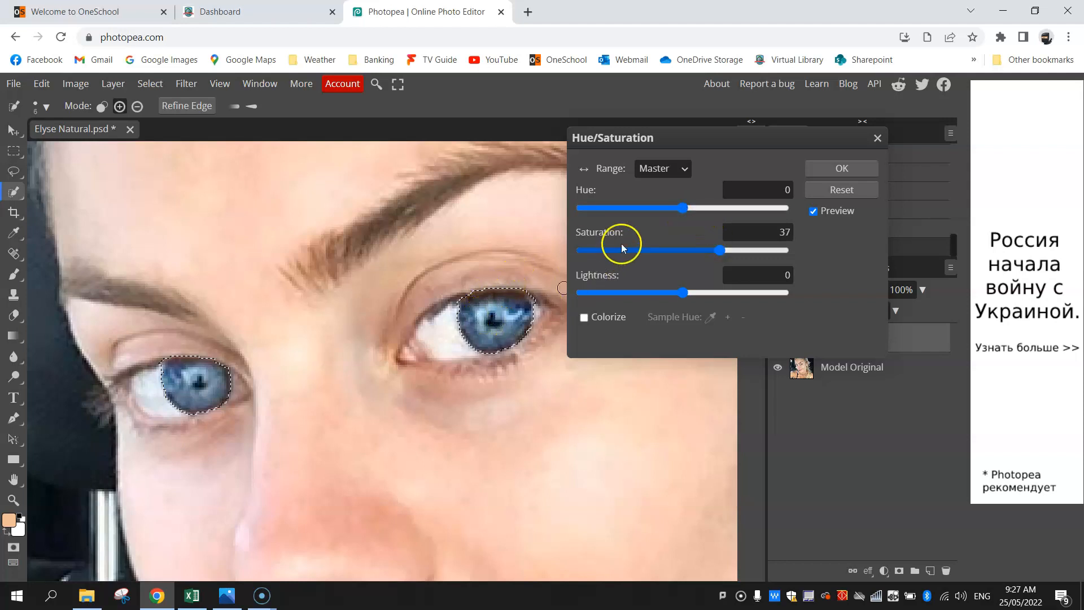
Try Hue shifts of about -27 and -16 on the irises, bring the Hue back close to neutral, and apply the adjustment.
{"action": "left_click_drag", "start_coordinate": [683, 208], "coordinate": [656, 213]}
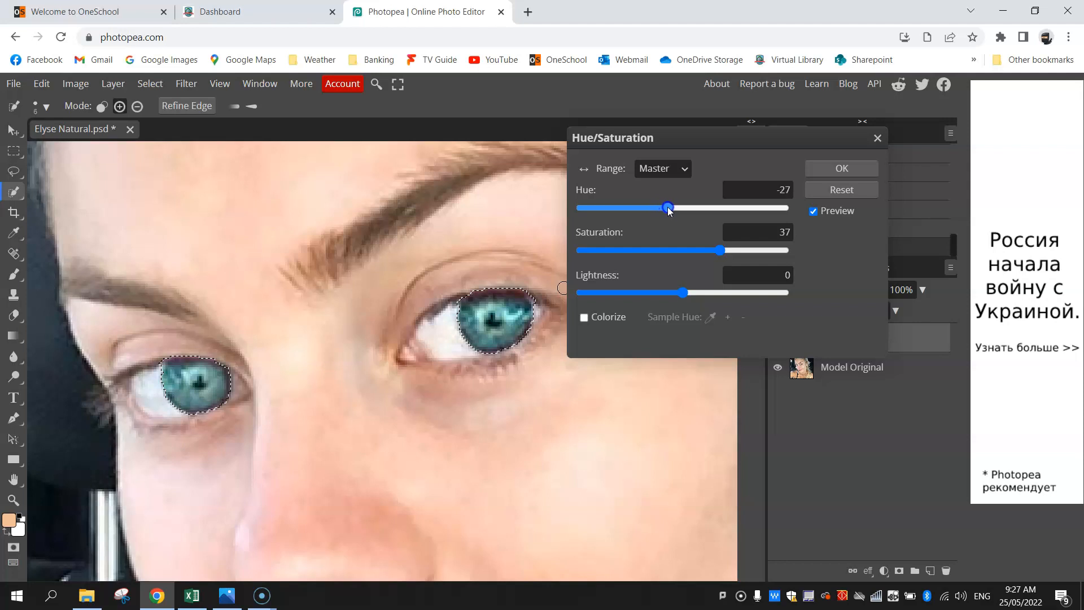
{"action": "left_click_drag", "start_coordinate": [669, 209], "coordinate": [694, 204]}
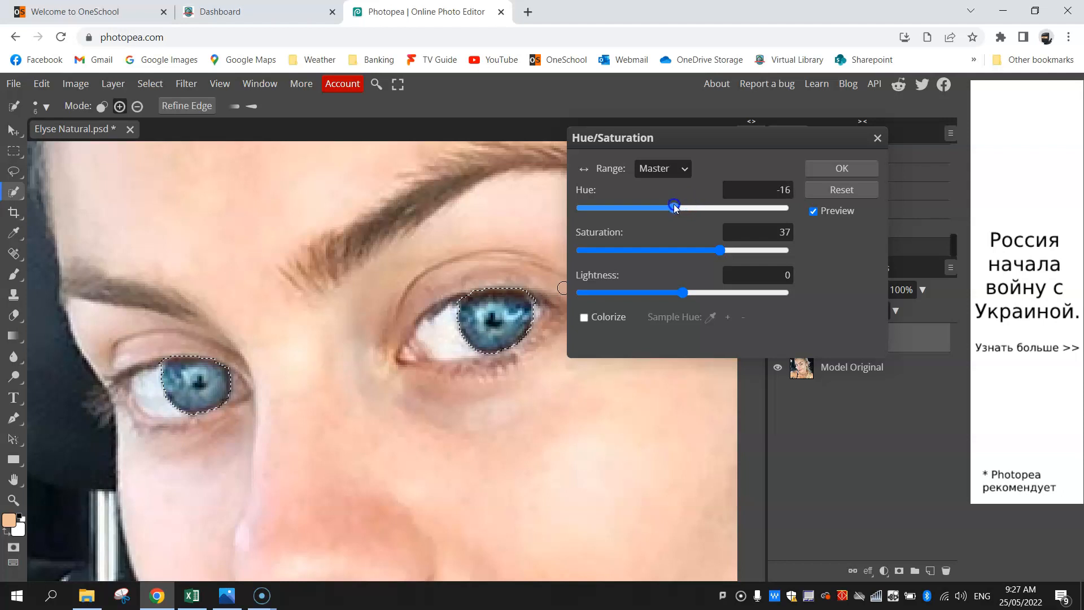
{"action": "left_click", "coordinate": [686, 219]}
{"action": "left_click", "coordinate": [813, 211]}
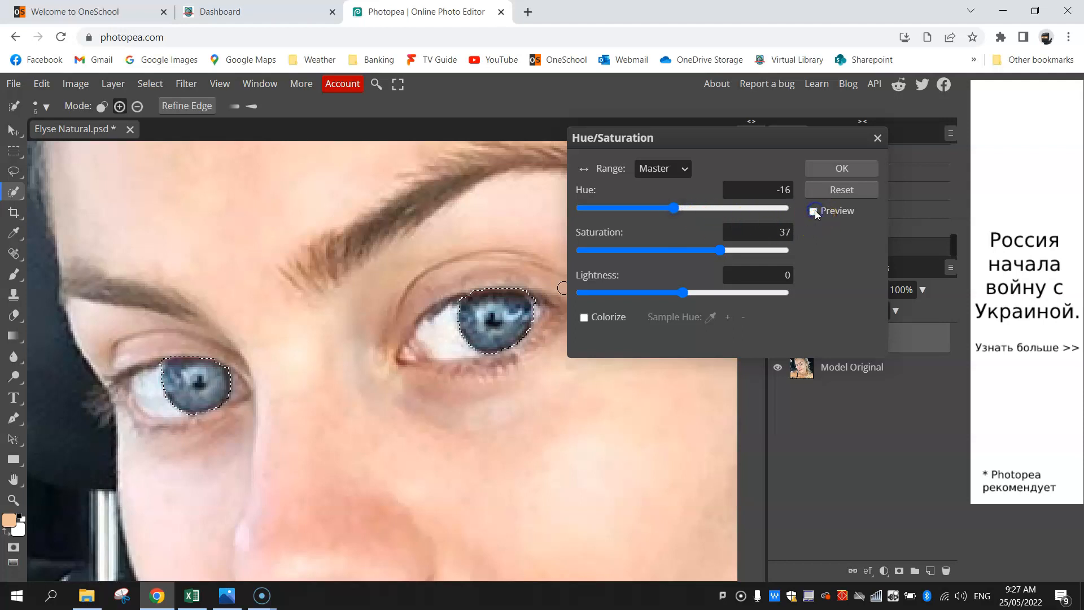
{"action": "left_click_drag", "start_coordinate": [673, 207], "coordinate": [682, 207]}
{"action": "left_click", "coordinate": [837, 170]}
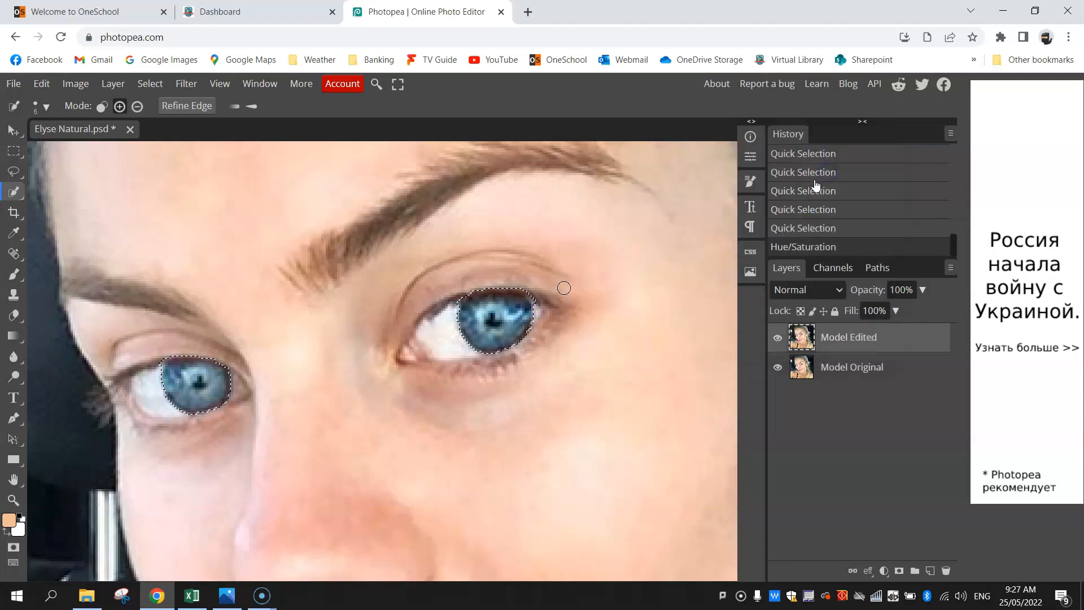
Deselect the irises and compare the whole portrait with the Model Edited layer hidden and shown.
{"action": "left_click", "coordinate": [141, 83]}
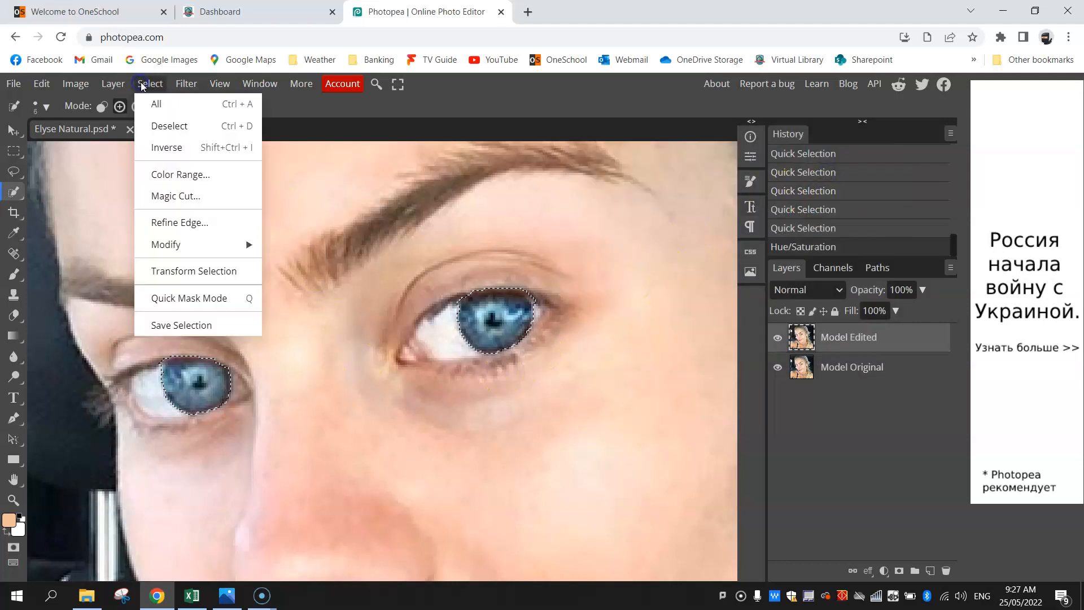
{"action": "left_click", "coordinate": [177, 126]}
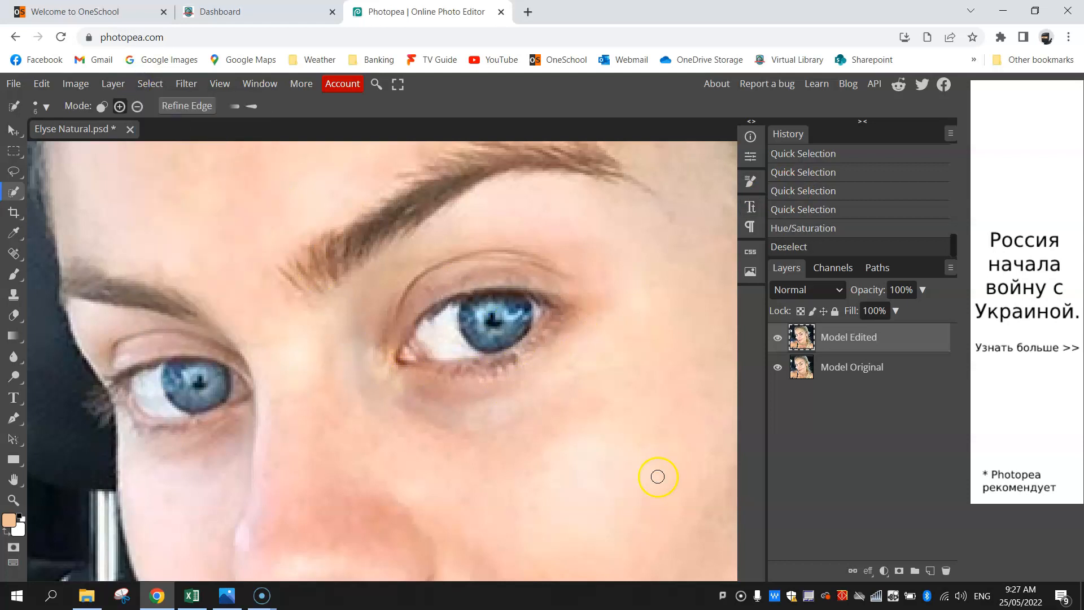
{"action": "key", "text": "ctrl+0"}
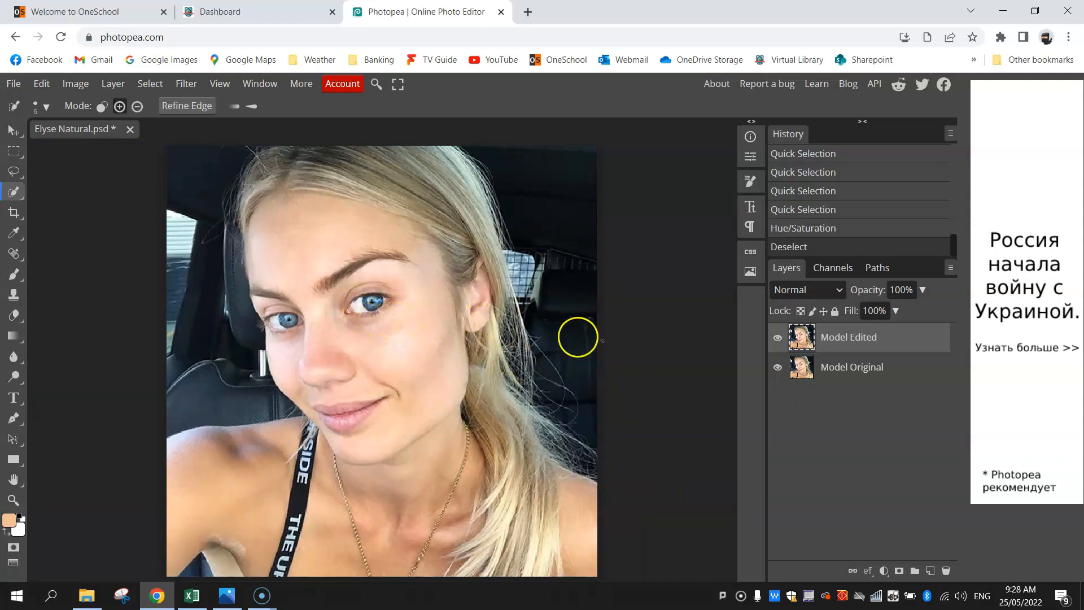
{"action": "left_click", "coordinate": [778, 337]}
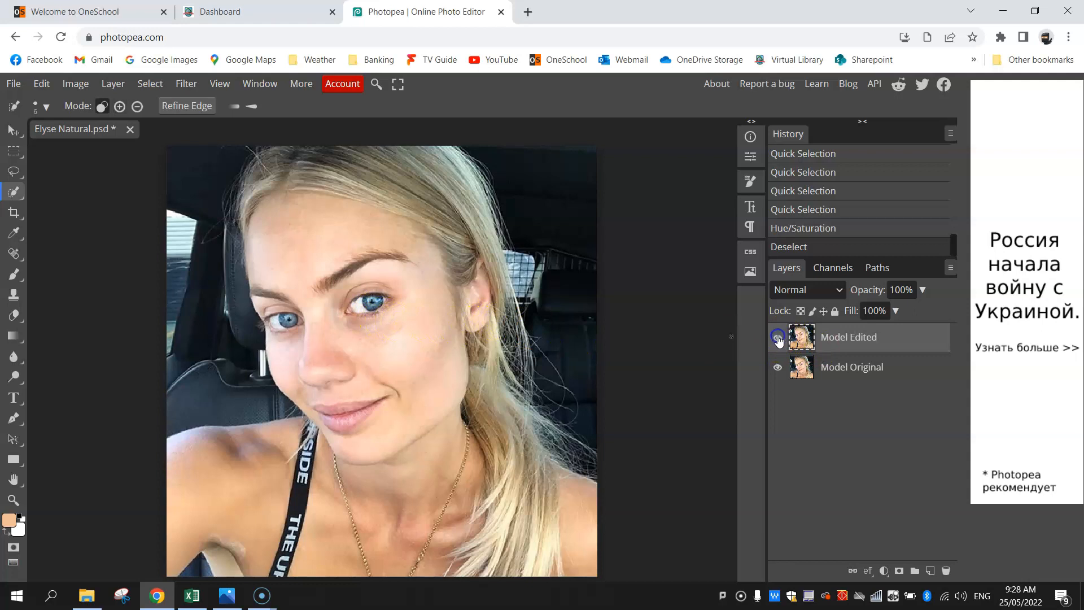
{"action": "left_click", "coordinate": [778, 338]}
{"action": "left_click", "coordinate": [777, 339]}
Select both lips with the Quick Selection tool.
{"action": "scroll", "coordinate": [291, 423], "scroll_direction": "up", "scroll_amount": 5}
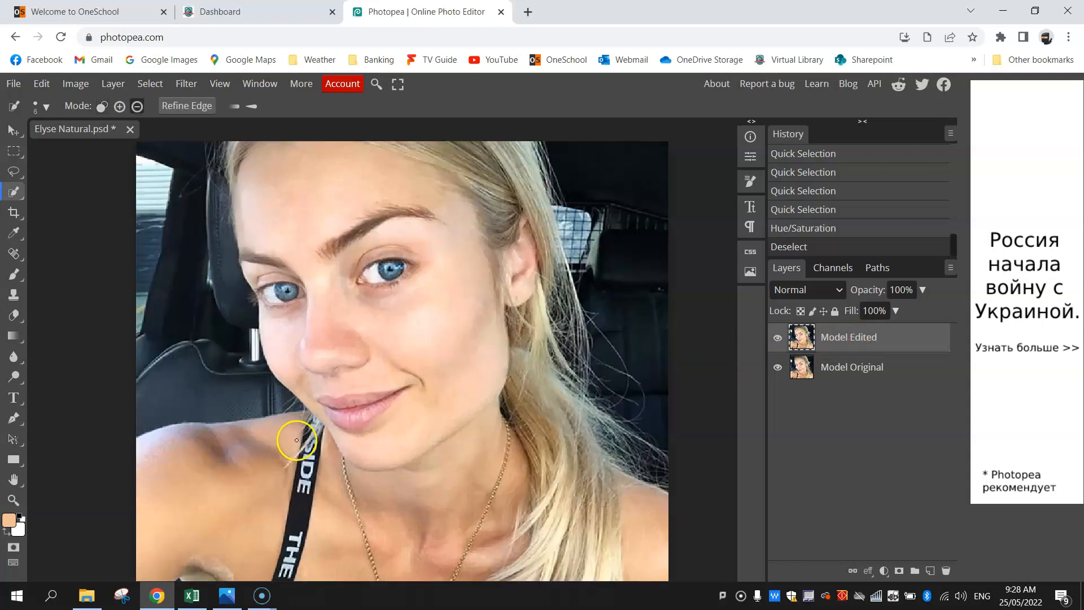
{"action": "scroll", "coordinate": [474, 368], "scroll_direction": "up", "scroll_amount": 3}
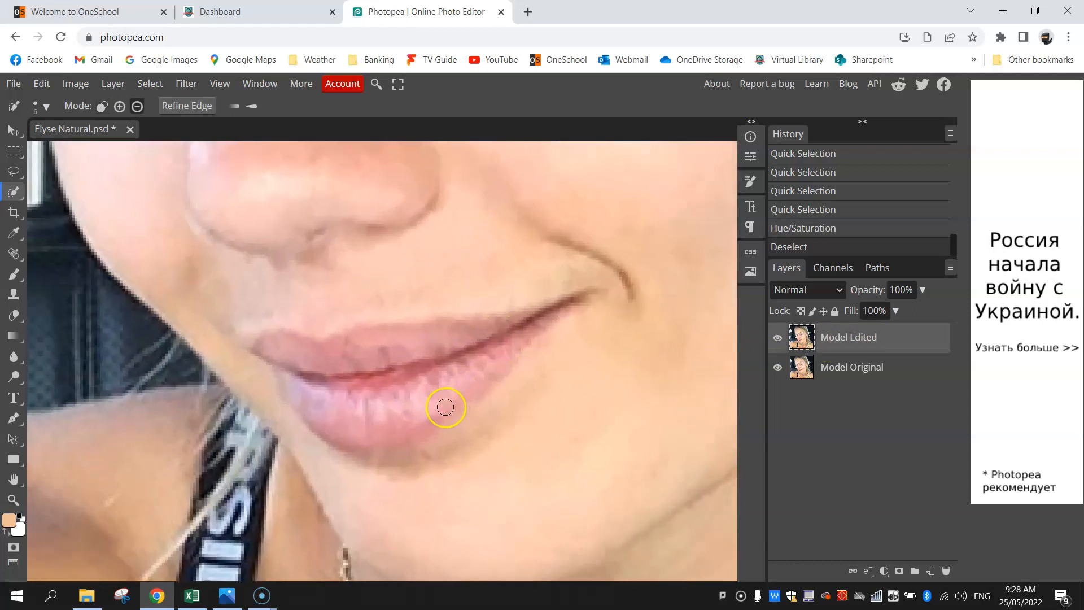
{"action": "right_click", "coordinate": [13, 192]}
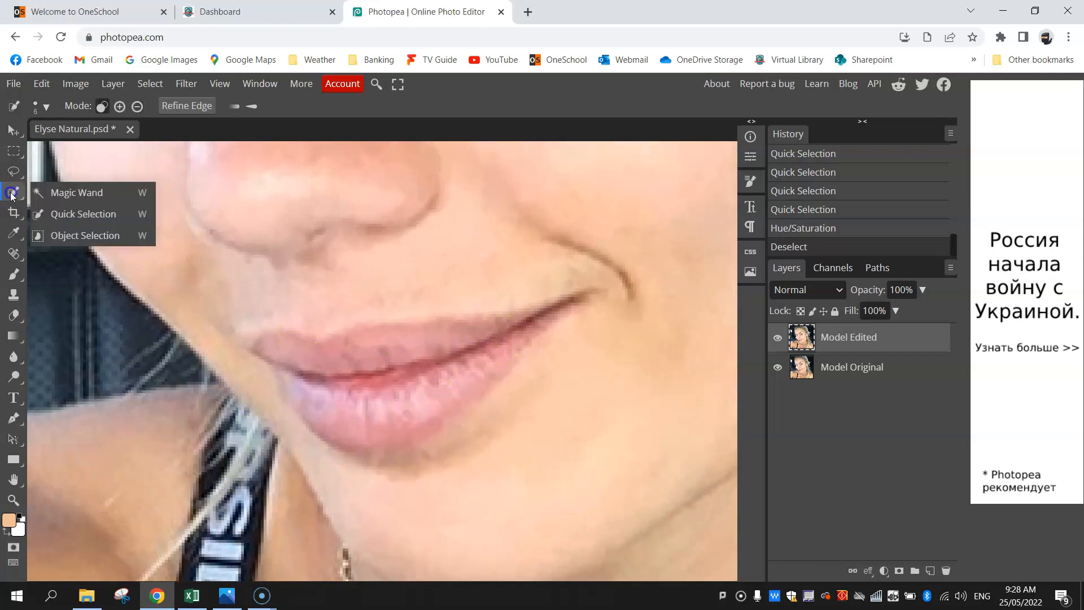
{"action": "left_click", "coordinate": [59, 214]}
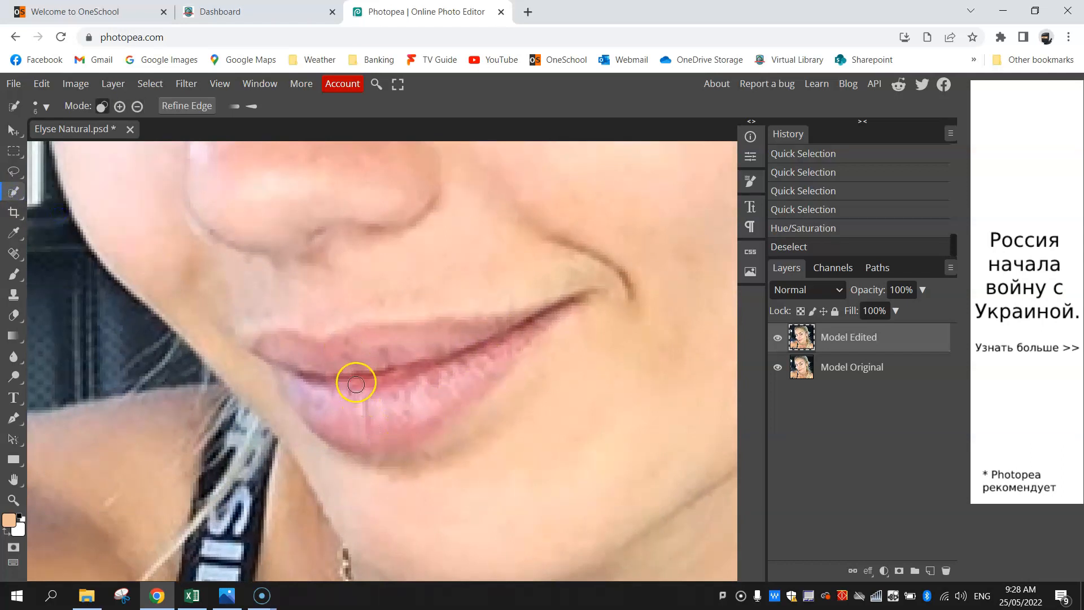
{"action": "left_click", "coordinate": [348, 367]}
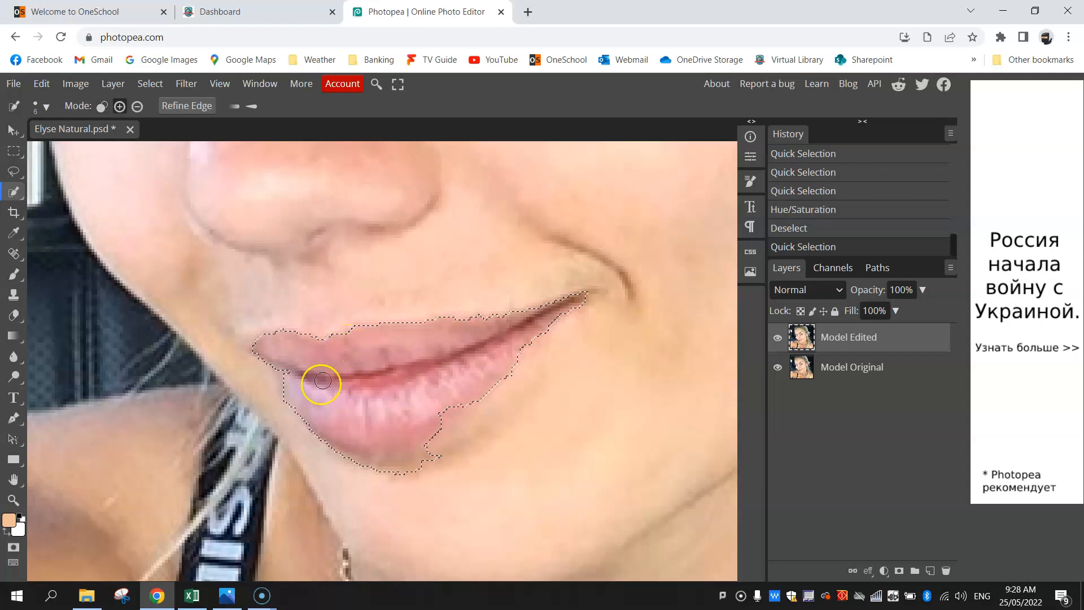
Subtract the excess skin below the lower lip from the lip selection.
{"action": "key", "text": "alt"}
{"action": "mouse_move", "coordinate": [394, 477]}
{"action": "left_mouse_down"}
{"action": "mouse_move", "coordinate": [394, 431]}
{"action": "mouse_move", "coordinate": [436, 416]}
{"action": "mouse_move", "coordinate": [358, 449]}
{"action": "mouse_move", "coordinate": [454, 409]}
{"action": "mouse_move", "coordinate": [363, 447]}
{"action": "mouse_move", "coordinate": [361, 482]}
{"action": "mouse_move", "coordinate": [339, 472]}
{"action": "mouse_move", "coordinate": [361, 463]}
{"action": "mouse_move", "coordinate": [361, 443]}
{"action": "mouse_move", "coordinate": [310, 416]}
{"action": "mouse_move", "coordinate": [356, 433]}
{"action": "mouse_move", "coordinate": [333, 414]}
{"action": "mouse_move", "coordinate": [355, 443]}
{"action": "mouse_move", "coordinate": [298, 412]}
{"action": "mouse_move", "coordinate": [306, 463]}
{"action": "mouse_move", "coordinate": [267, 437]}
{"action": "left_mouse_up"}
{"action": "left_click", "coordinate": [342, 464], "text": "alt"}
{"action": "left_click", "coordinate": [356, 462], "text": "alt"}
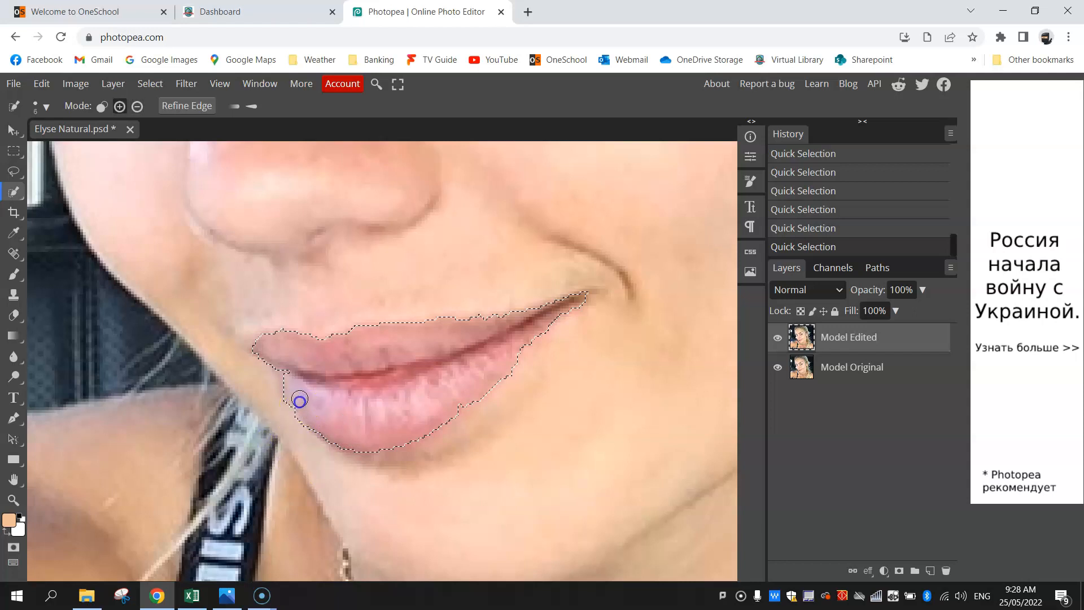
Touch up the lip selection along the lower lip and at the mouth corner, and subtract the spillover onto the surrounding skin.
{"action": "left_click", "coordinate": [505, 361]}
{"action": "mouse_move", "coordinate": [556, 315]}
{"action": "left_mouse_down"}
{"action": "mouse_move", "coordinate": [536, 346]}
{"action": "mouse_move", "coordinate": [437, 420]}
{"action": "mouse_move", "coordinate": [479, 383]}
{"action": "left_mouse_up"}
{"action": "left_click", "coordinate": [512, 349]}
{"action": "left_click", "coordinate": [257, 353]}
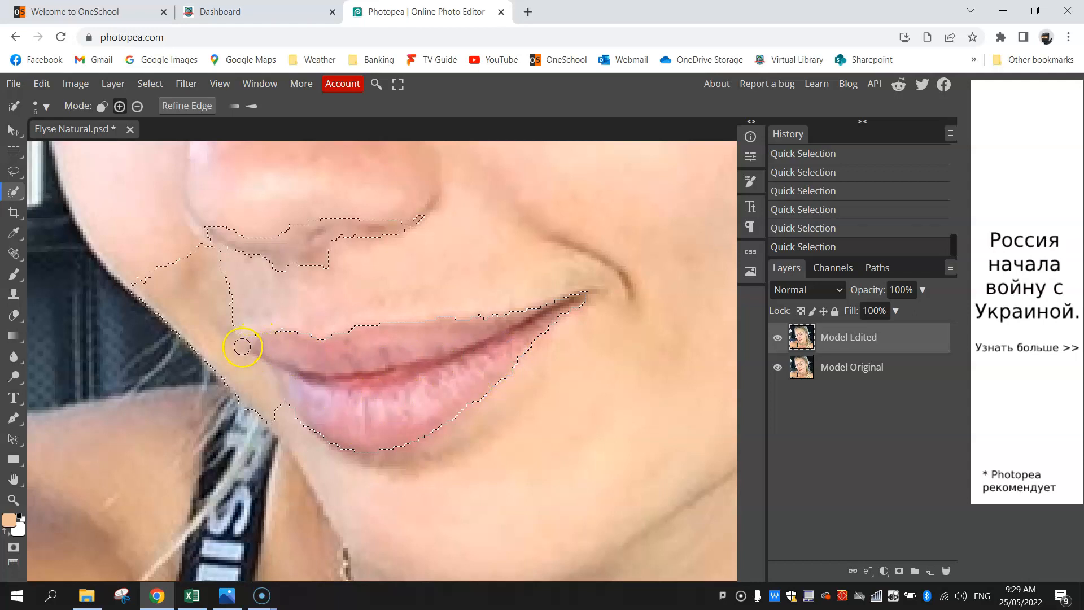
{"action": "mouse_move", "coordinate": [205, 280]}
{"action": "left_mouse_down", "text": "alt"}
{"action": "mouse_move", "coordinate": [190, 241]}
{"action": "mouse_move", "coordinate": [184, 322]}
{"action": "mouse_move", "coordinate": [211, 271]}
{"action": "mouse_move", "coordinate": [234, 254]}
{"action": "mouse_move", "coordinate": [394, 249]}
{"action": "mouse_move", "coordinate": [253, 249]}
{"action": "mouse_move", "coordinate": [208, 242]}
{"action": "mouse_move", "coordinate": [270, 242]}
{"action": "mouse_move", "coordinate": [190, 234]}
{"action": "mouse_move", "coordinate": [198, 227]}
{"action": "mouse_move", "coordinate": [235, 234]}
{"action": "mouse_move", "coordinate": [198, 262]}
{"action": "mouse_move", "coordinate": [188, 357]}
{"action": "mouse_move", "coordinate": [186, 322]}
{"action": "mouse_move", "coordinate": [174, 336]}
{"action": "mouse_move", "coordinate": [235, 425]}
{"action": "mouse_move", "coordinate": [252, 414]}
{"action": "mouse_move", "coordinate": [228, 346]}
{"action": "left_mouse_up", "text": "alt"}
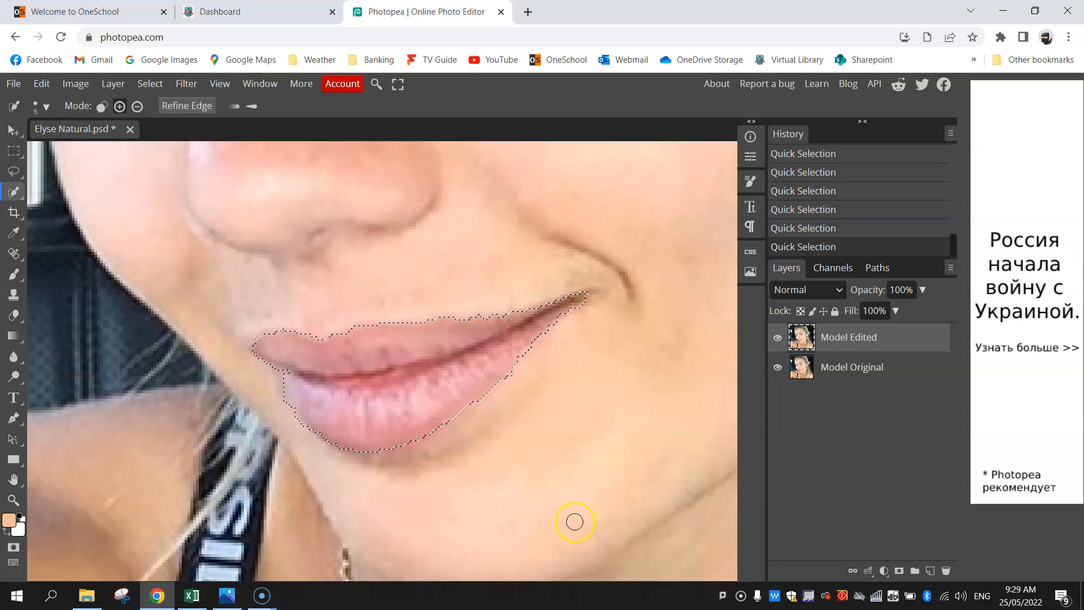
Open a Color Balance adjustment for the selected lips and set Red to 20 in the Shadows range.
{"action": "left_click", "coordinate": [71, 84]}
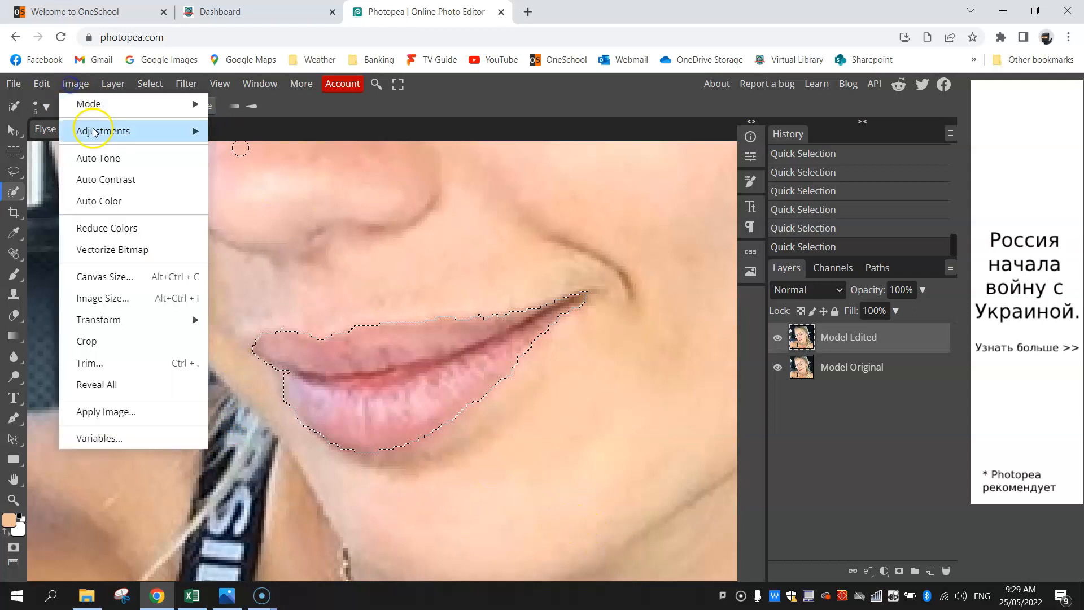
{"action": "mouse_move", "coordinate": [93, 133]}
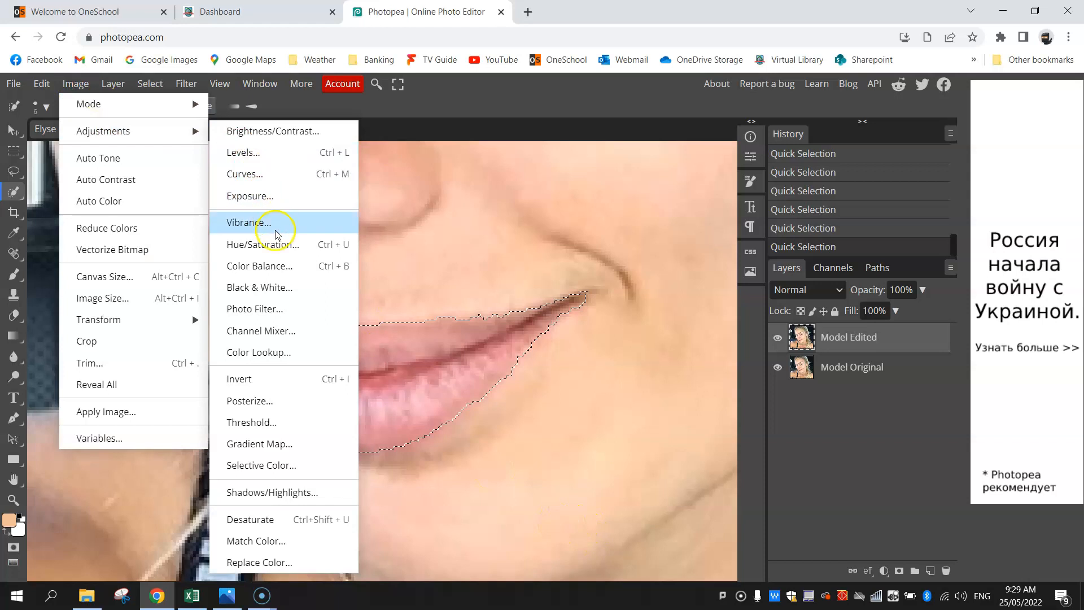
{"action": "left_click", "coordinate": [292, 269]}
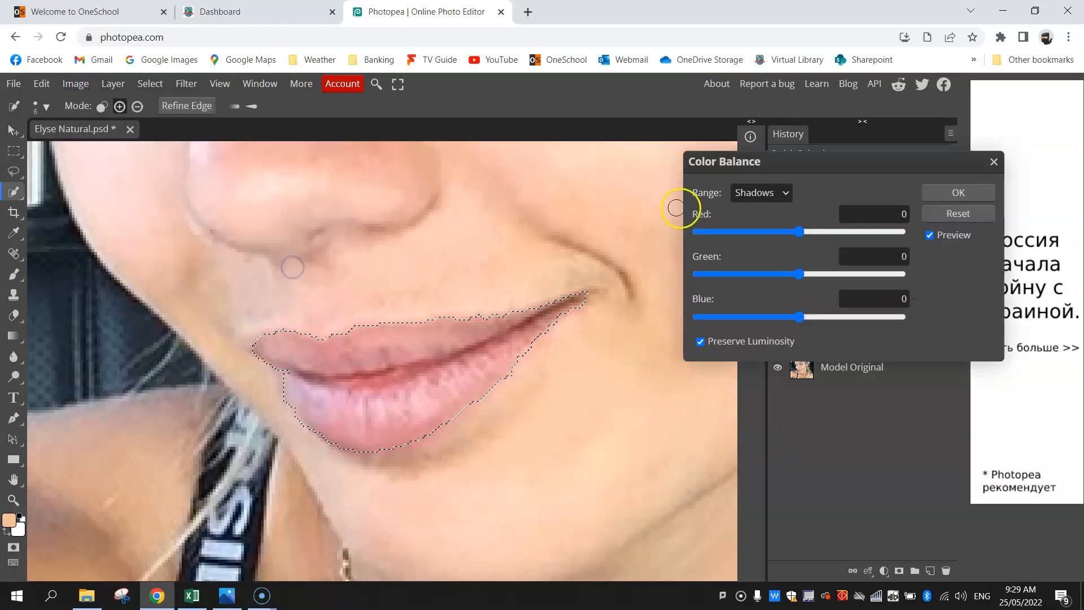
{"action": "left_click", "coordinate": [799, 232]}
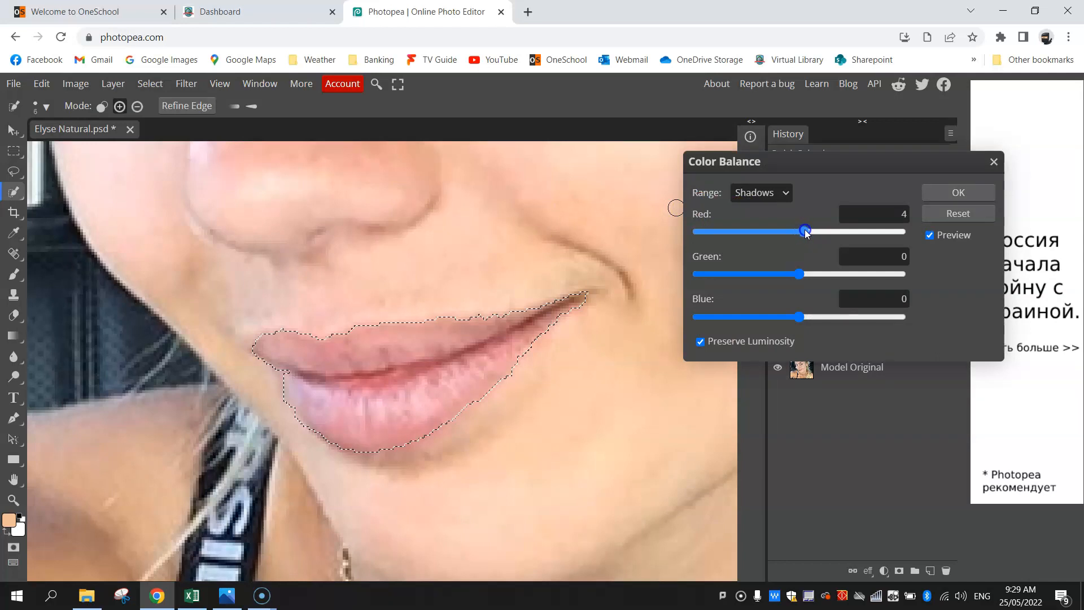
{"action": "mouse_move", "coordinate": [819, 233]}
{"action": "left_mouse_down"}
{"action": "mouse_move", "coordinate": [887, 240]}
{"action": "mouse_move", "coordinate": [809, 241]}
{"action": "left_mouse_up"}
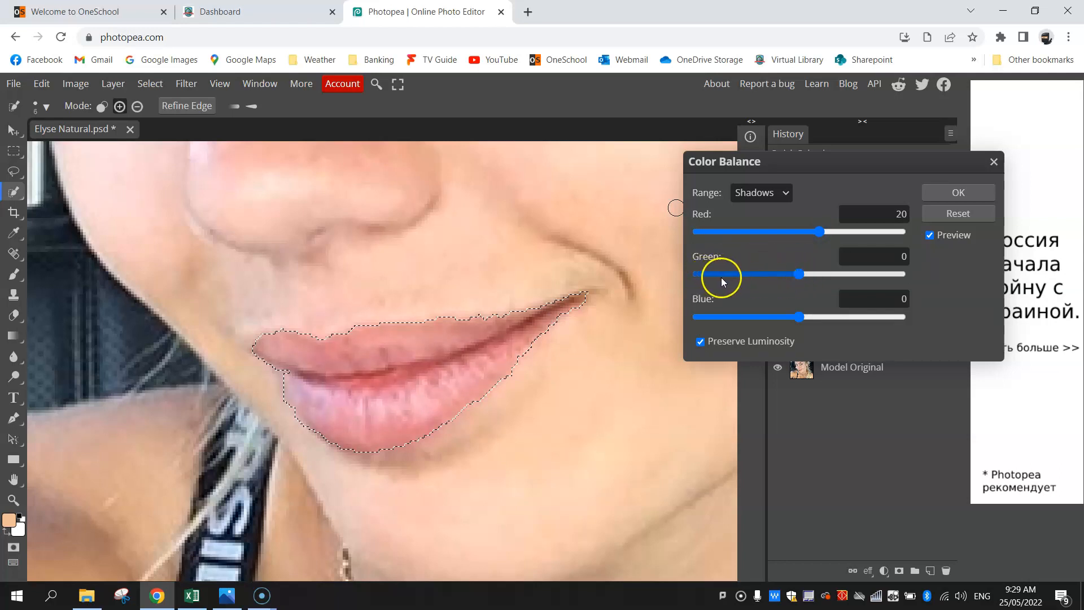
Try a stronger green reduction on the lips, and settle the Color Balance Green value at -11.
{"action": "left_click_drag", "start_coordinate": [801, 273], "coordinate": [793, 274]}
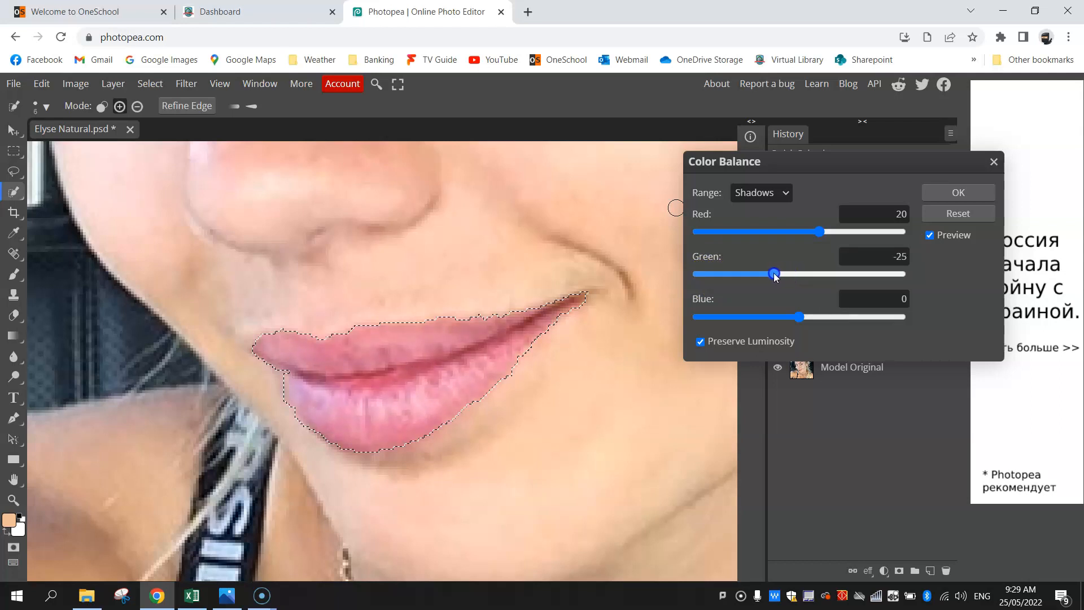
{"action": "left_click_drag", "start_coordinate": [765, 277], "coordinate": [791, 274]}
{"action": "left_click_drag", "start_coordinate": [790, 265], "coordinate": [788, 266]}
{"action": "left_click", "coordinate": [838, 241]}
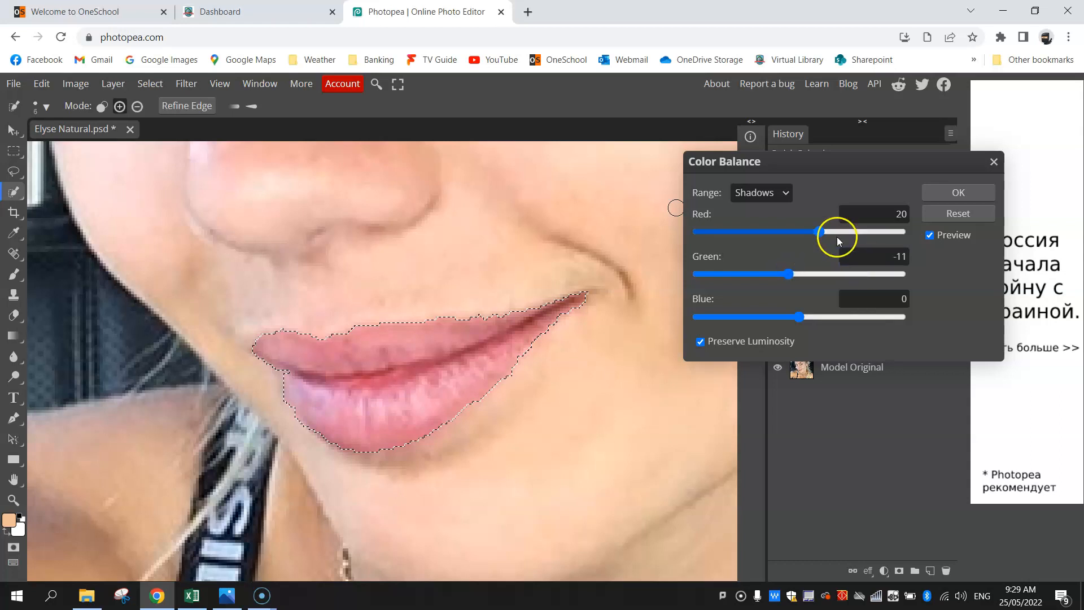
Compare the lips with and without the color change, apply the Color Balance adjustment, and deselect the lips.
{"action": "left_click", "coordinate": [932, 237]}
{"action": "left_click", "coordinate": [931, 236]}
{"action": "left_click", "coordinate": [931, 236]}
{"action": "left_click", "coordinate": [931, 236]}
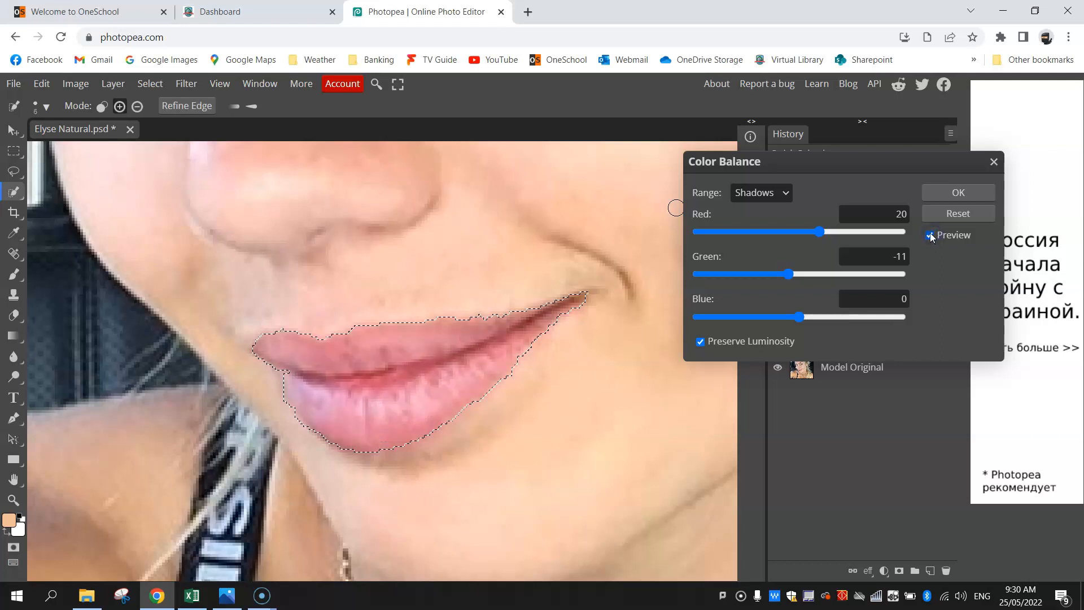
{"action": "left_click", "coordinate": [958, 193]}
{"action": "key", "text": "ctrl+d"}
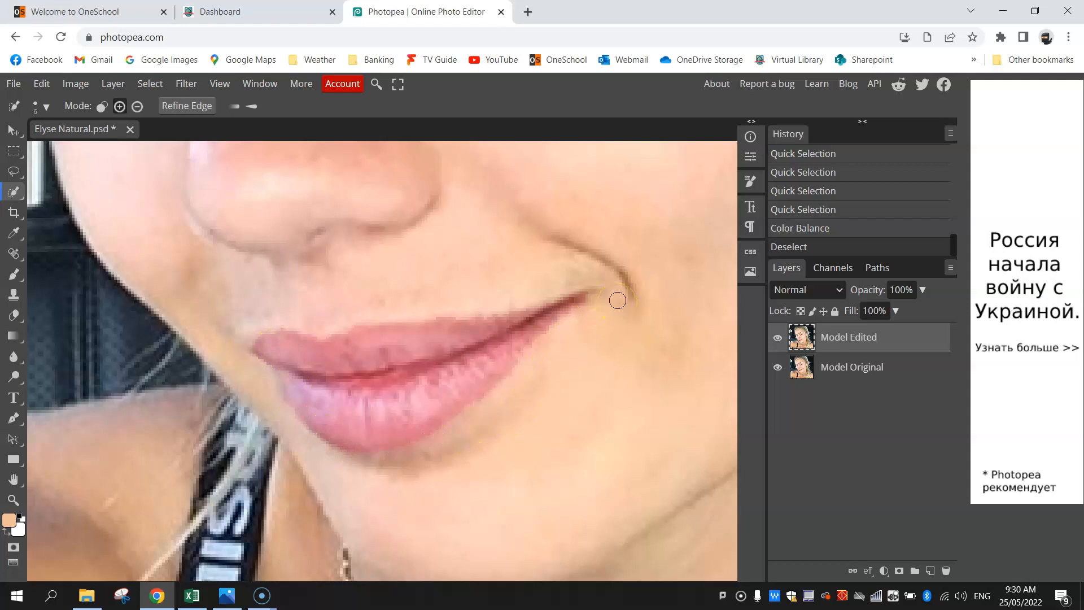
Undo the deselection and the Color Balance adjustment to get back the active lip selection.
{"action": "key", "text": "ctrl+z"}
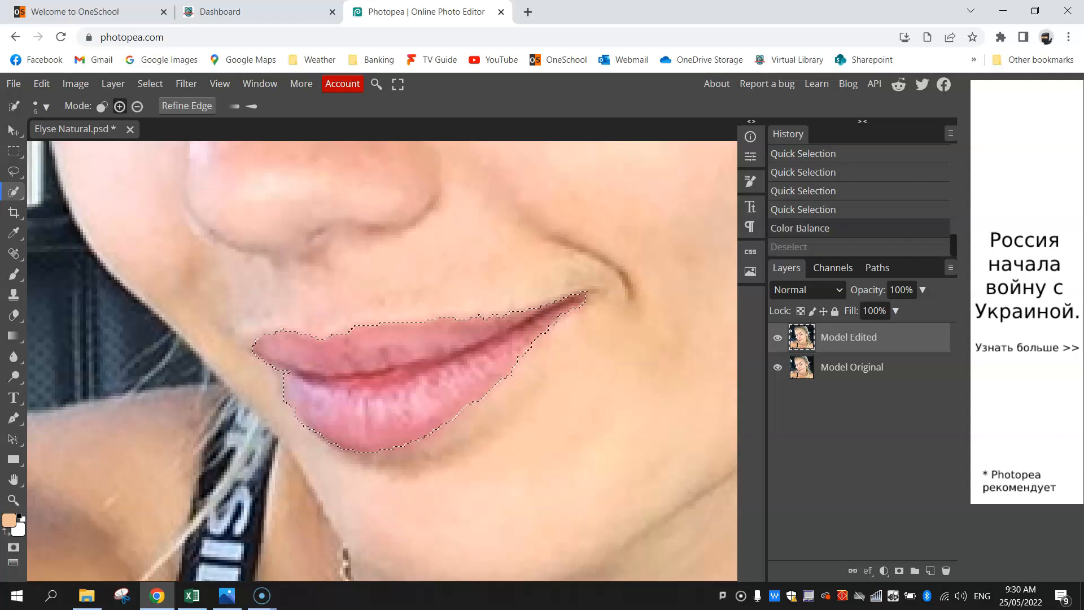
{"action": "key", "text": "ctrl+z"}
{"action": "mouse_move", "coordinate": [503, 351]}
{"action": "left_mouse_down"}
{"action": "mouse_move", "coordinate": [300, 338]}
{"action": "mouse_move", "coordinate": [261, 351]}
{"action": "mouse_move", "coordinate": [297, 430]}
{"action": "mouse_move", "coordinate": [354, 443]}
{"action": "mouse_move", "coordinate": [421, 432]}
{"action": "mouse_move", "coordinate": [591, 294]}
{"action": "mouse_move", "coordinate": [500, 318]}
{"action": "mouse_move", "coordinate": [265, 338]}
{"action": "mouse_move", "coordinate": [257, 350]}
{"action": "mouse_move", "coordinate": [269, 379]}
{"action": "mouse_move", "coordinate": [346, 435]}
{"action": "mouse_move", "coordinate": [385, 446]}
{"action": "mouse_move", "coordinate": [420, 418]}
{"action": "left_mouse_up"}
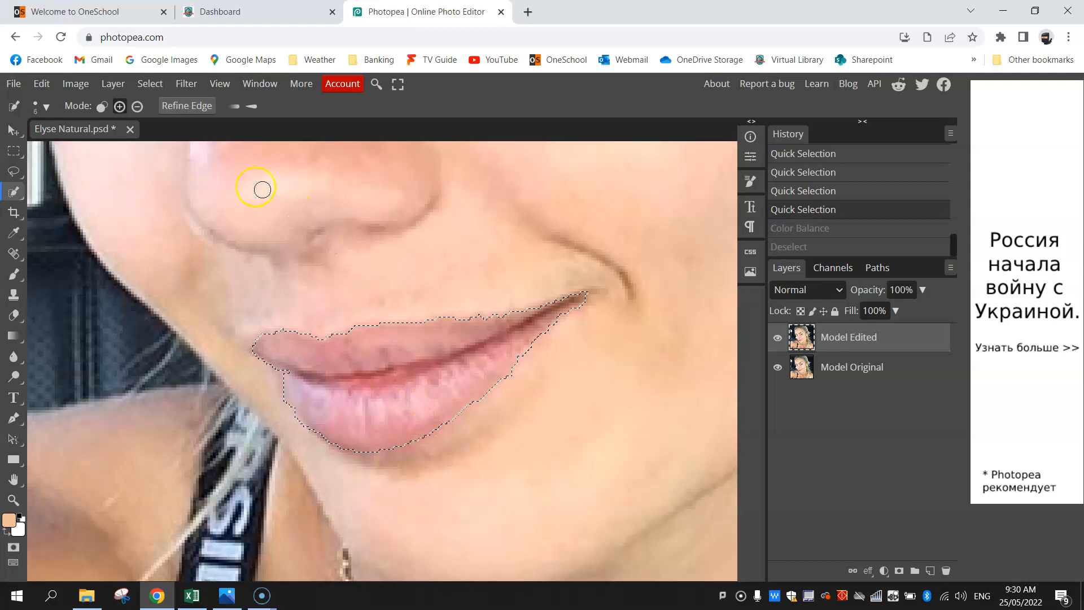
Feather the lip selection by 2 px.
{"action": "left_click", "coordinate": [152, 93]}
{"action": "mouse_move", "coordinate": [177, 244]}
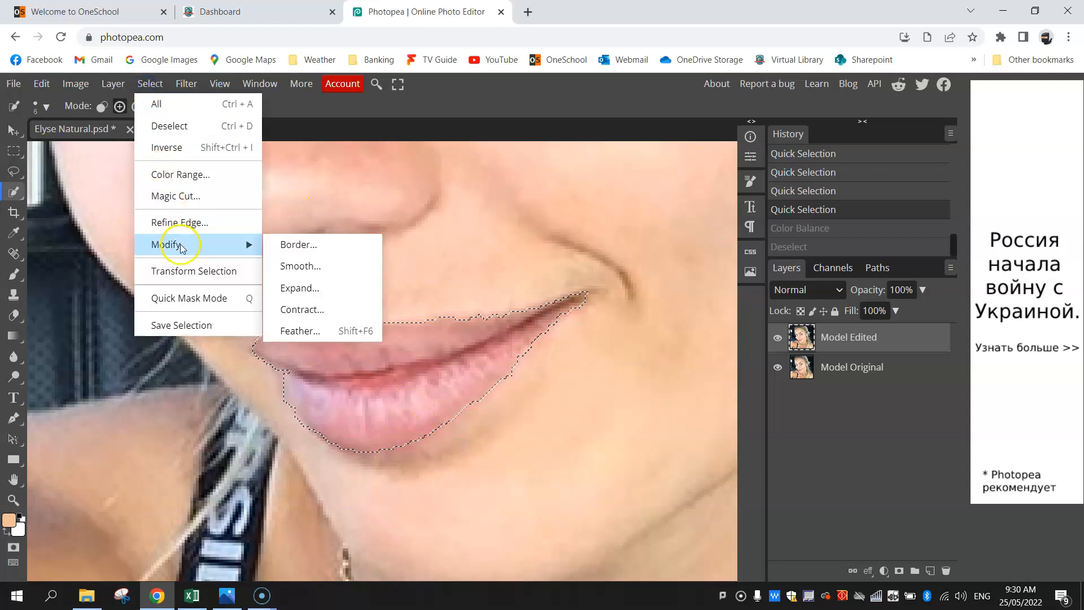
{"action": "left_click", "coordinate": [313, 331]}
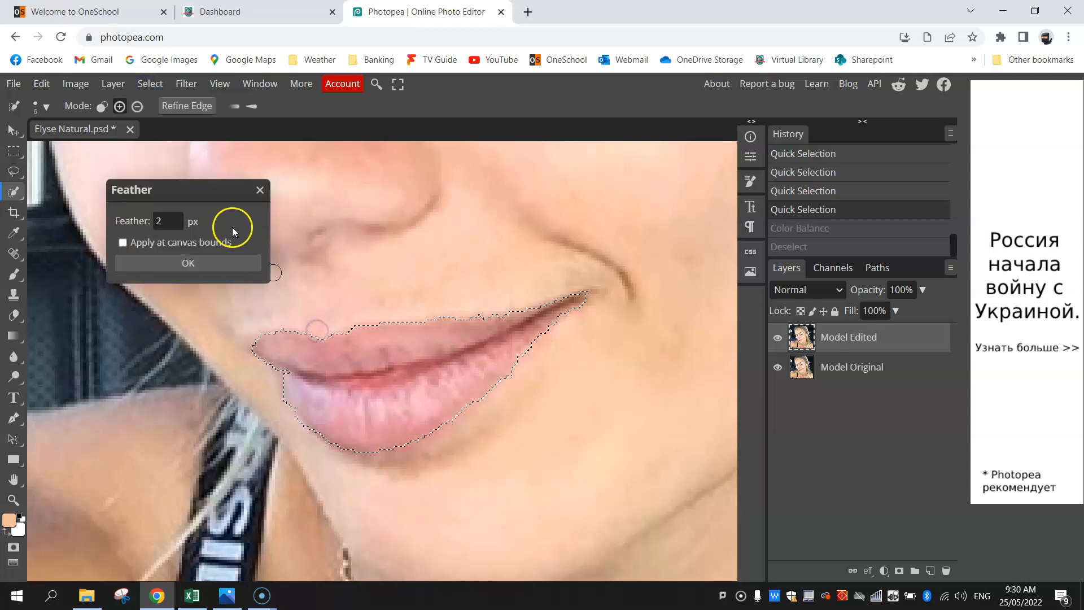
{"action": "left_click_drag", "start_coordinate": [237, 196], "coordinate": [463, 165]}
{"action": "left_click", "coordinate": [395, 188]}
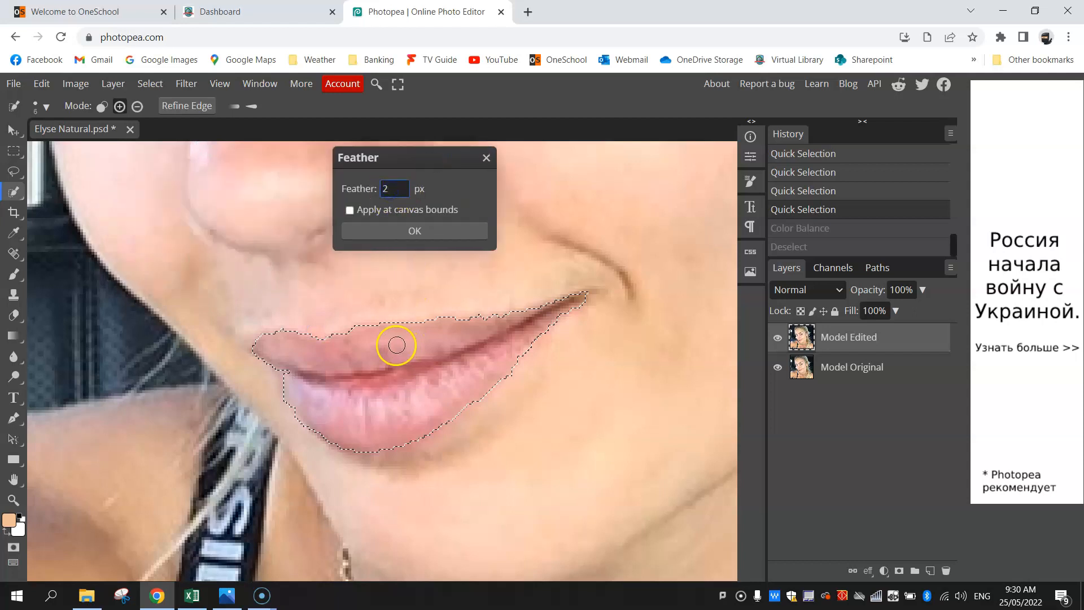
{"action": "left_click", "coordinate": [393, 189]}
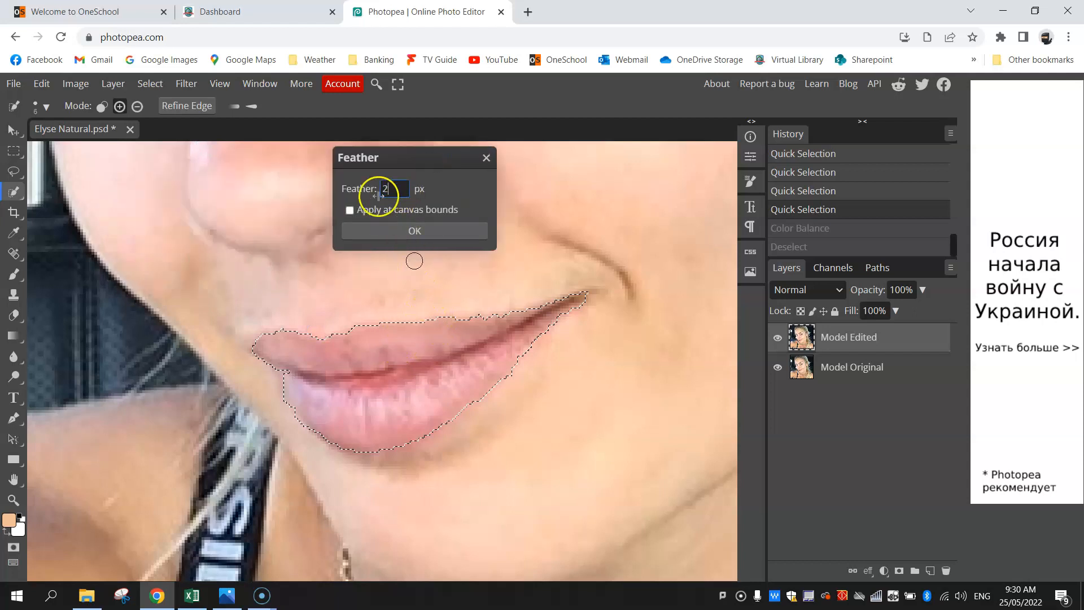
{"action": "left_click", "coordinate": [418, 229]}
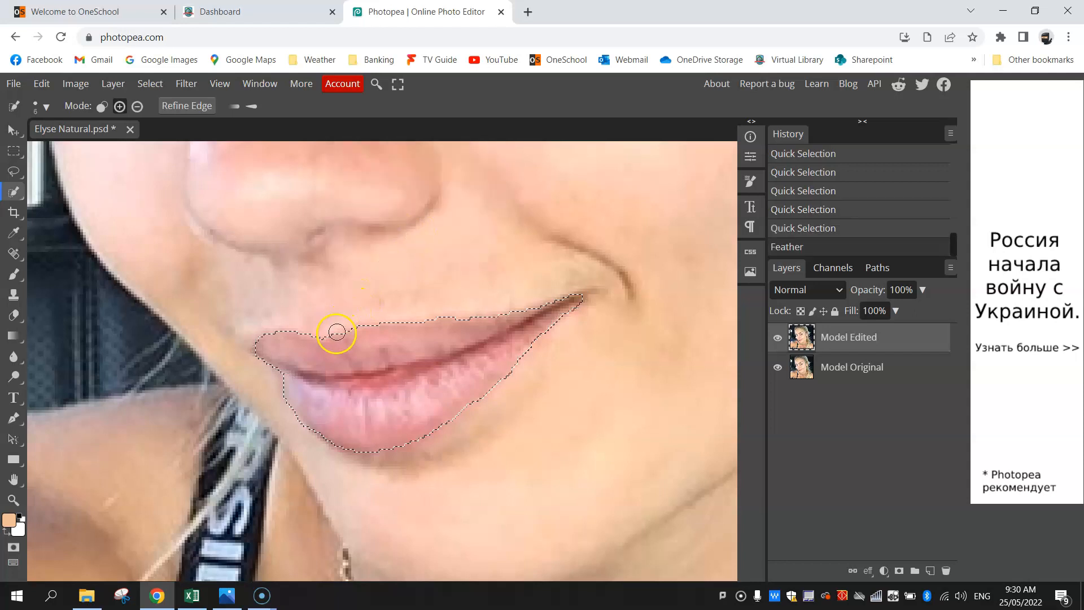
Apply a Color Balance adjustment to the feathered lips with Shadows Red at 16 and Green at -13, and deselect them.
{"action": "left_click", "coordinate": [78, 85]}
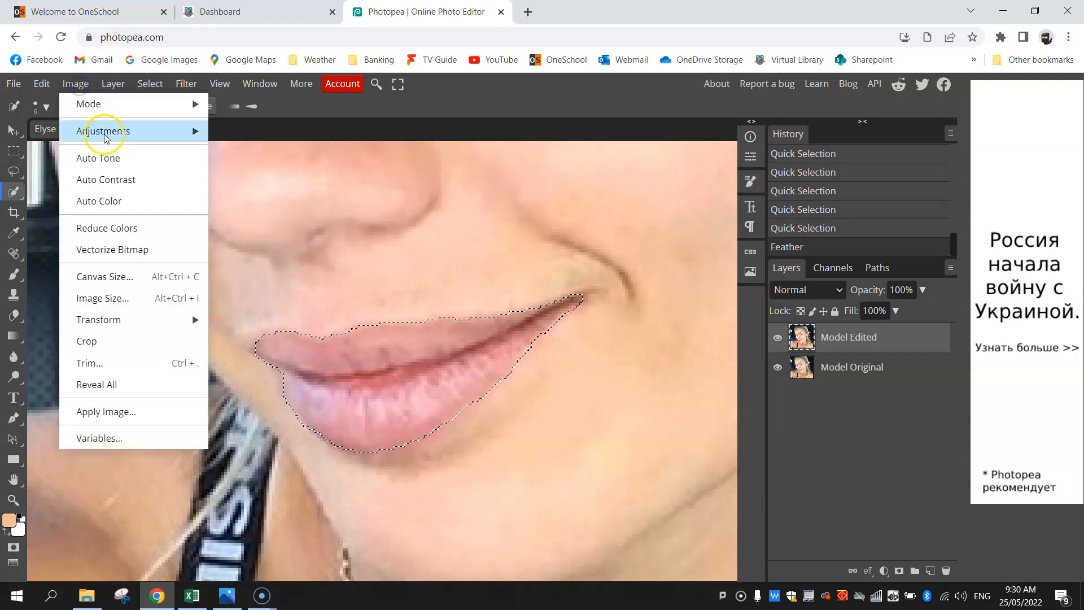
{"action": "mouse_move", "coordinate": [187, 133]}
{"action": "left_click", "coordinate": [281, 266]}
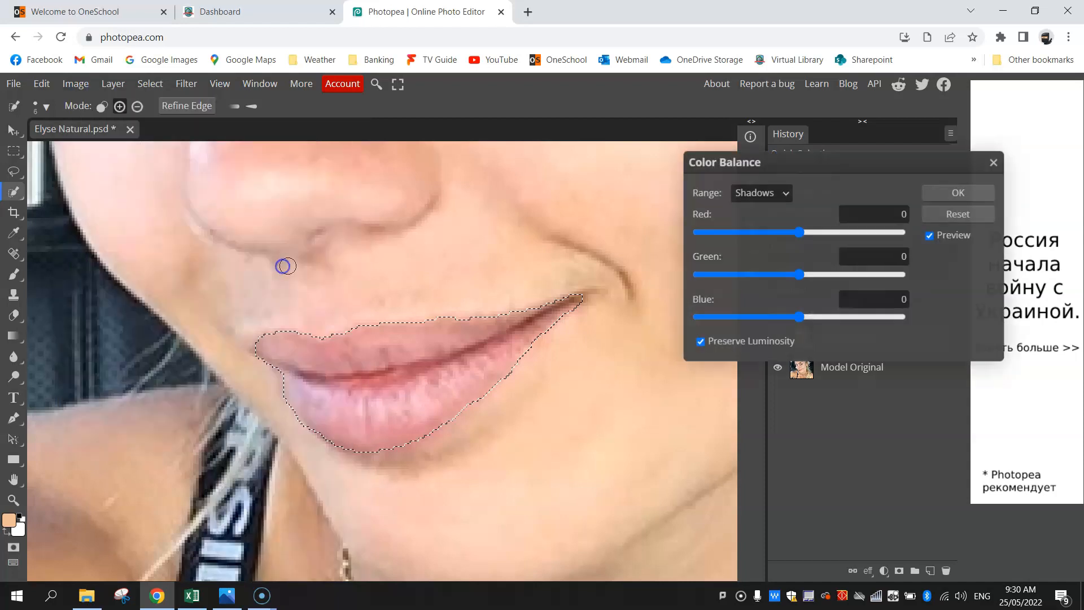
{"action": "left_click_drag", "start_coordinate": [800, 232], "coordinate": [817, 234]}
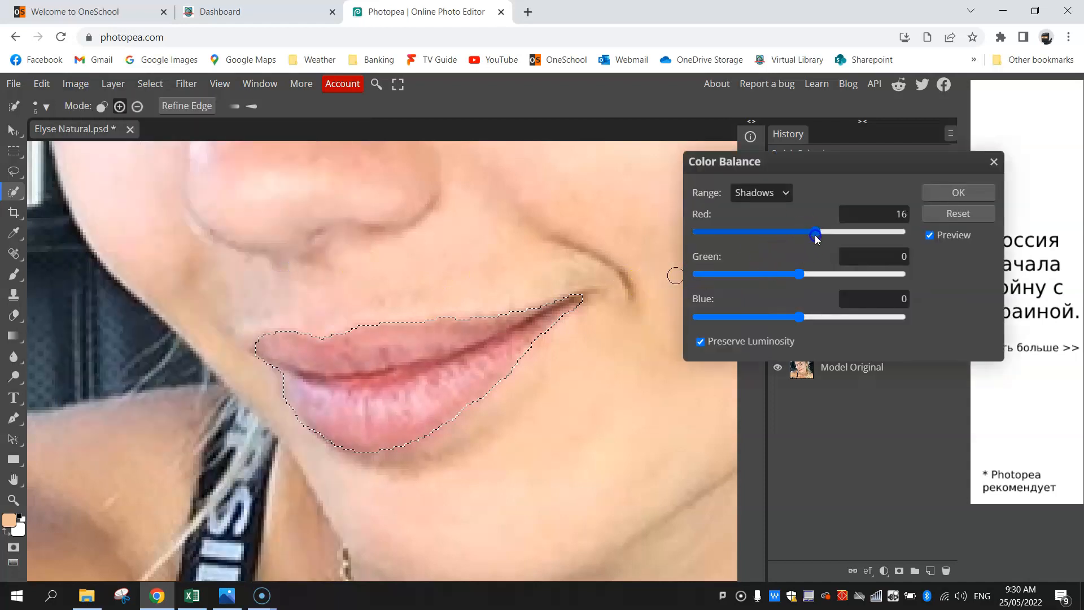
{"action": "left_click_drag", "start_coordinate": [798, 274], "coordinate": [794, 276]}
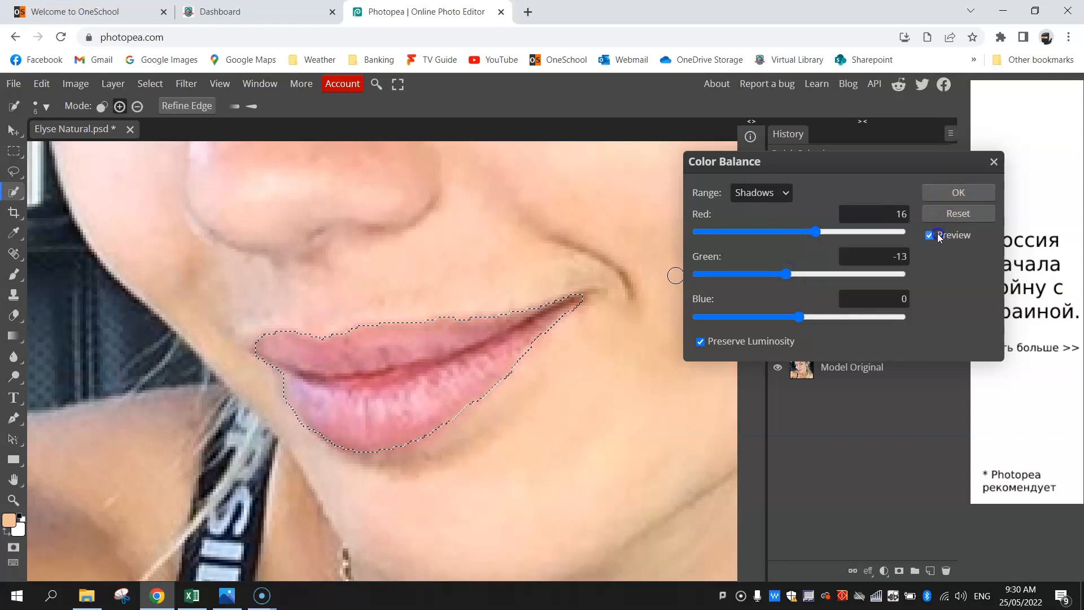
{"action": "left_click", "coordinate": [958, 189]}
{"action": "key", "text": "ctrl+d"}
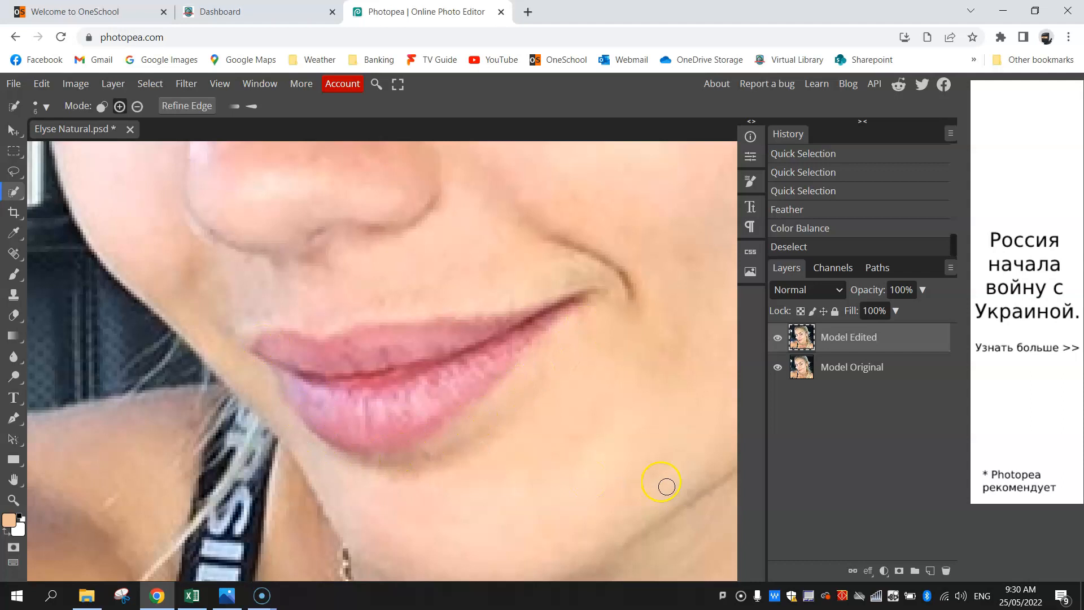
Compare the full portrait with and without the Model Edited layer.
{"action": "key", "text": "ctrl+0"}
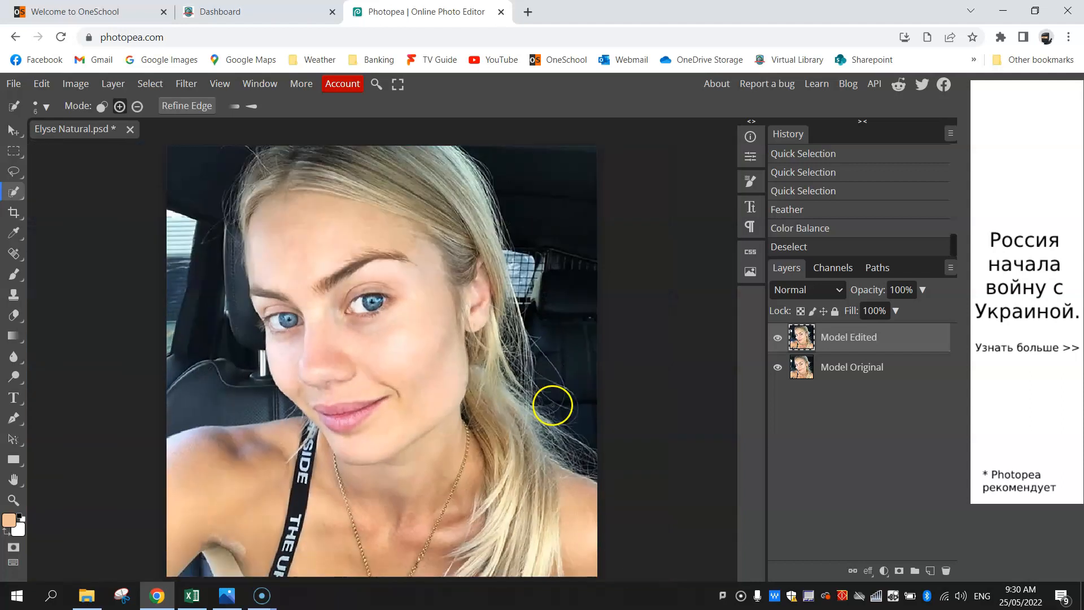
{"action": "left_click", "coordinate": [778, 340]}
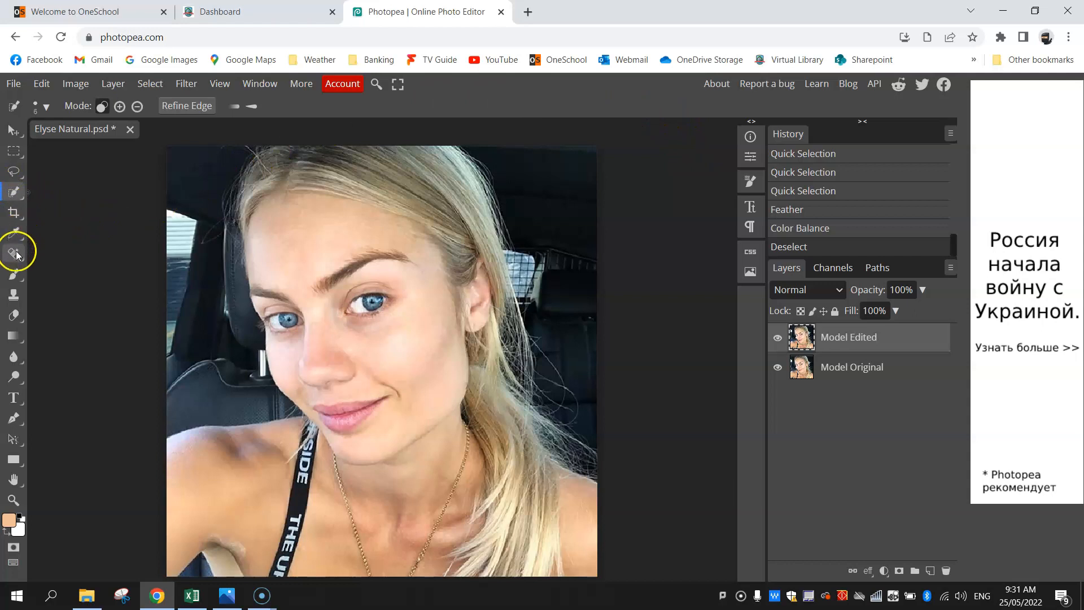
Set up the Brush tool with a size of 48 px, 2% hardness and 2% flow.
{"action": "left_click", "coordinate": [18, 276]}
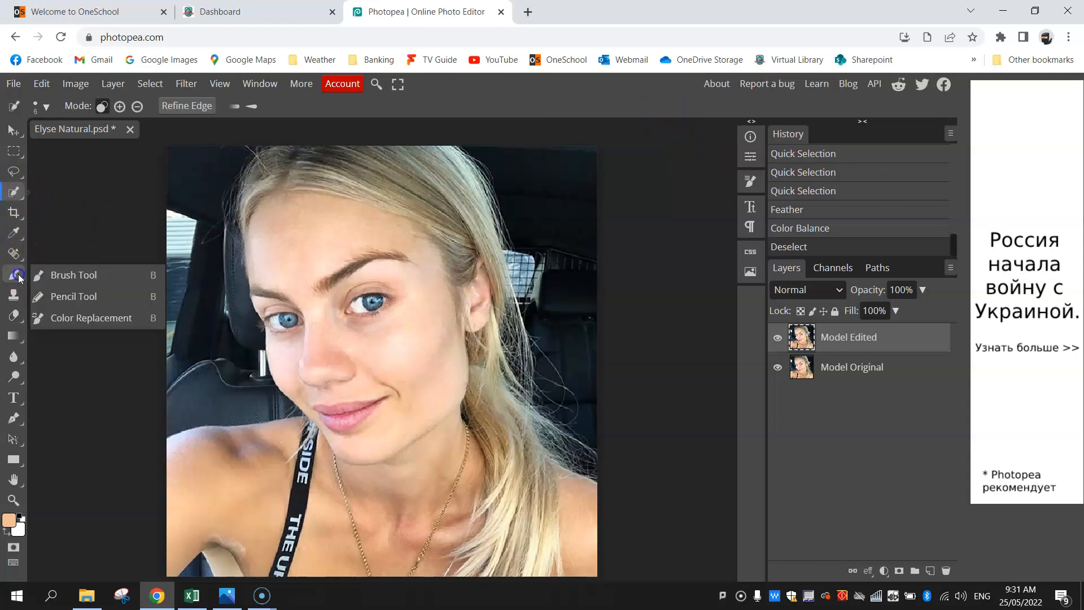
{"action": "left_click", "coordinate": [73, 276]}
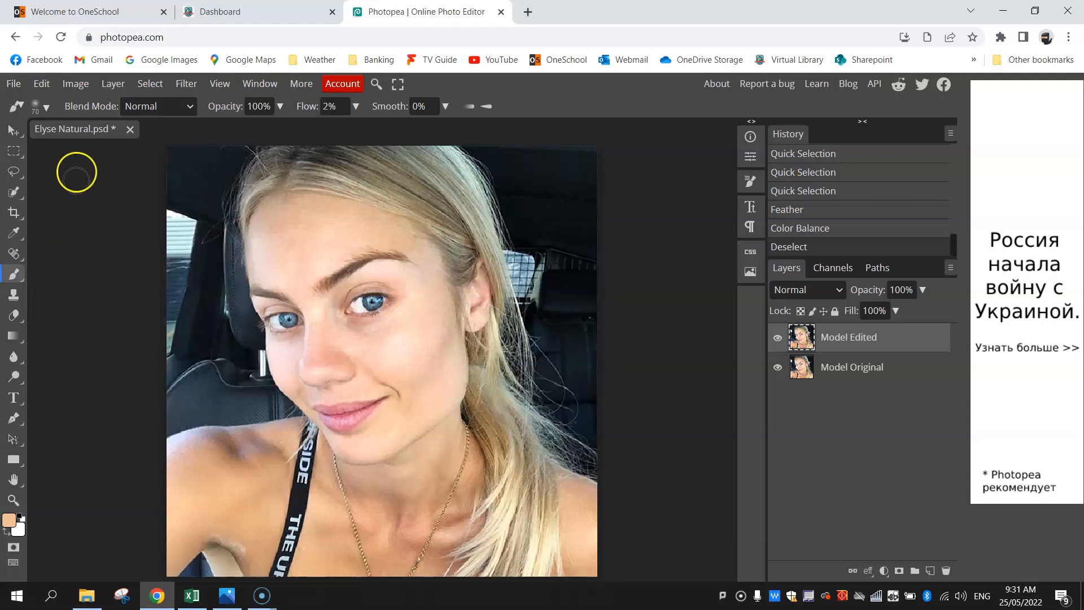
{"action": "left_click", "coordinate": [46, 107]}
{"action": "left_click_drag", "start_coordinate": [146, 143], "coordinate": [140, 143]}
{"action": "left_click", "coordinate": [111, 176]}
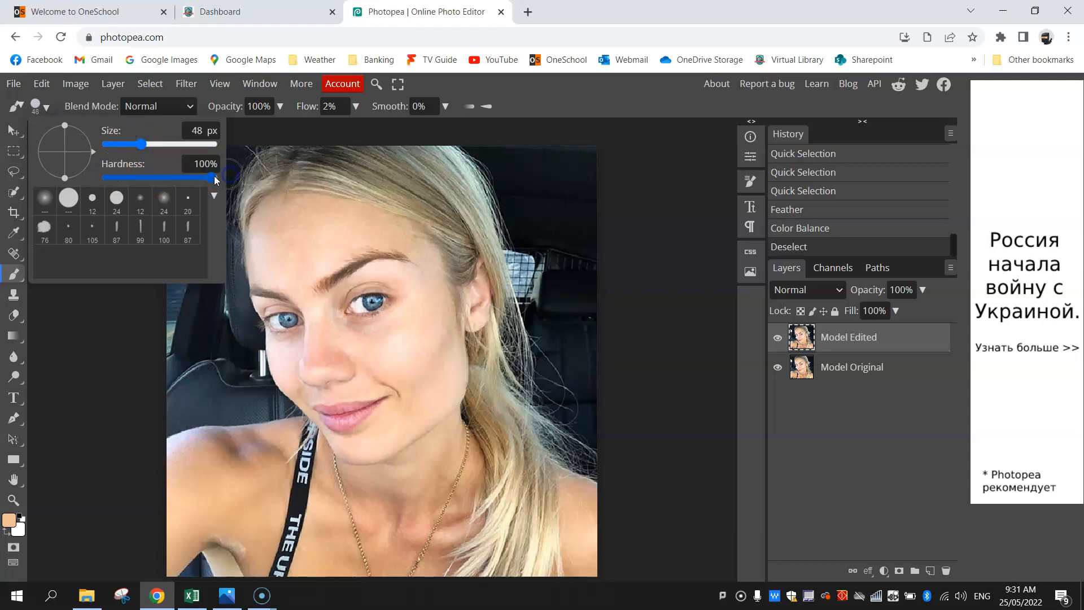
{"action": "left_click_drag", "start_coordinate": [210, 177], "coordinate": [146, 179]}
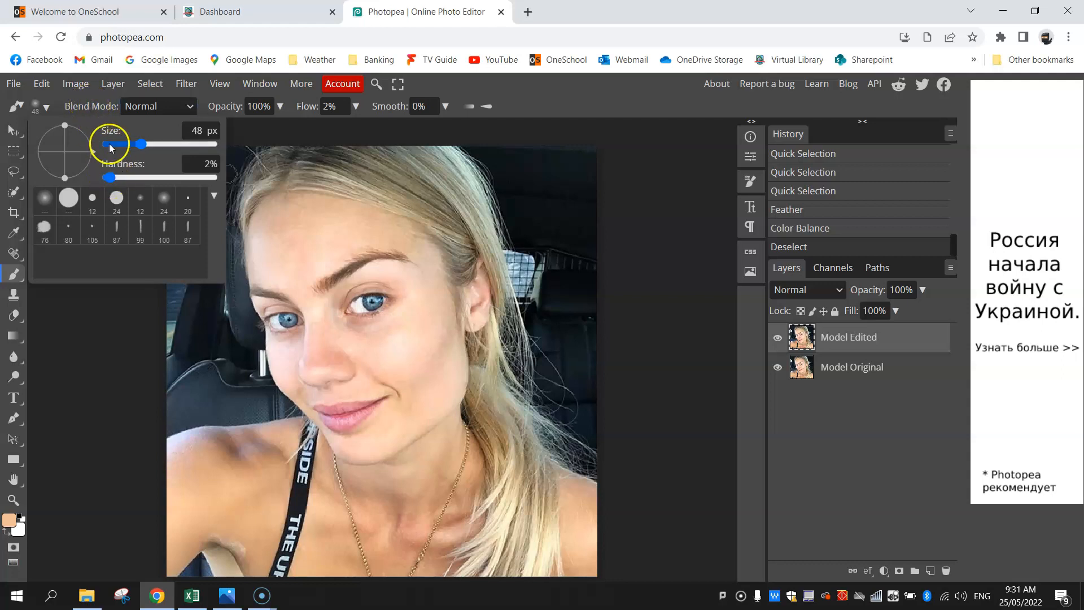
{"action": "left_click", "coordinate": [82, 105]}
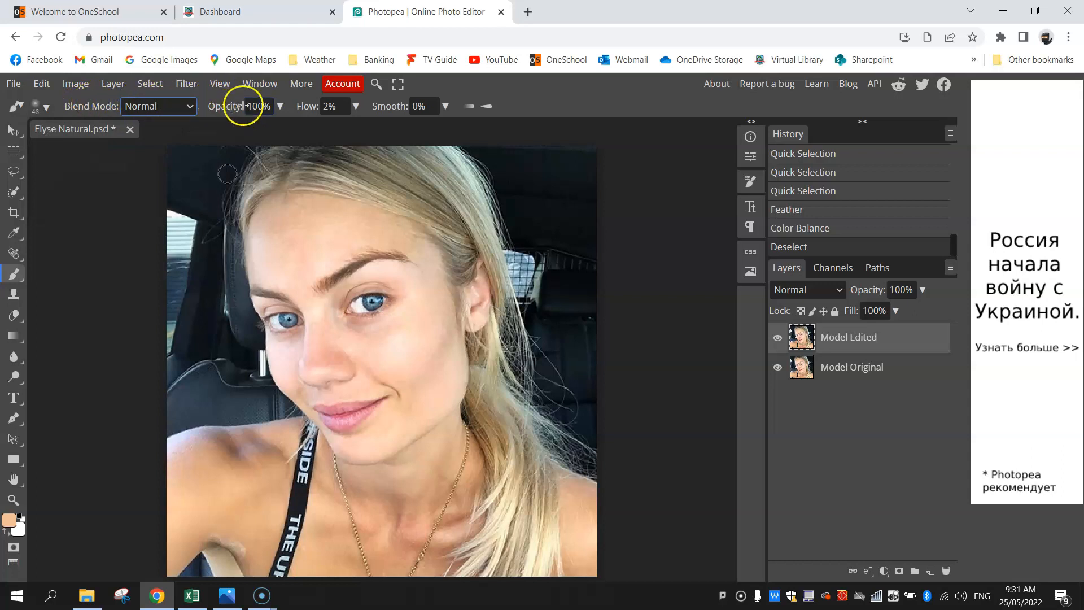
{"action": "left_click", "coordinate": [355, 107]}
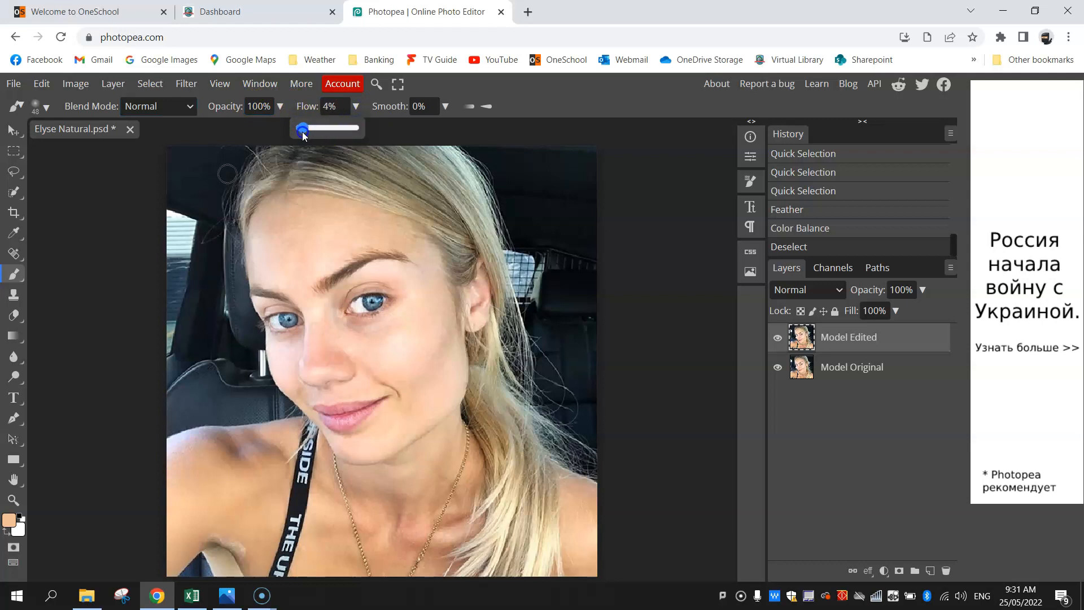
{"action": "left_click", "coordinate": [326, 104]}
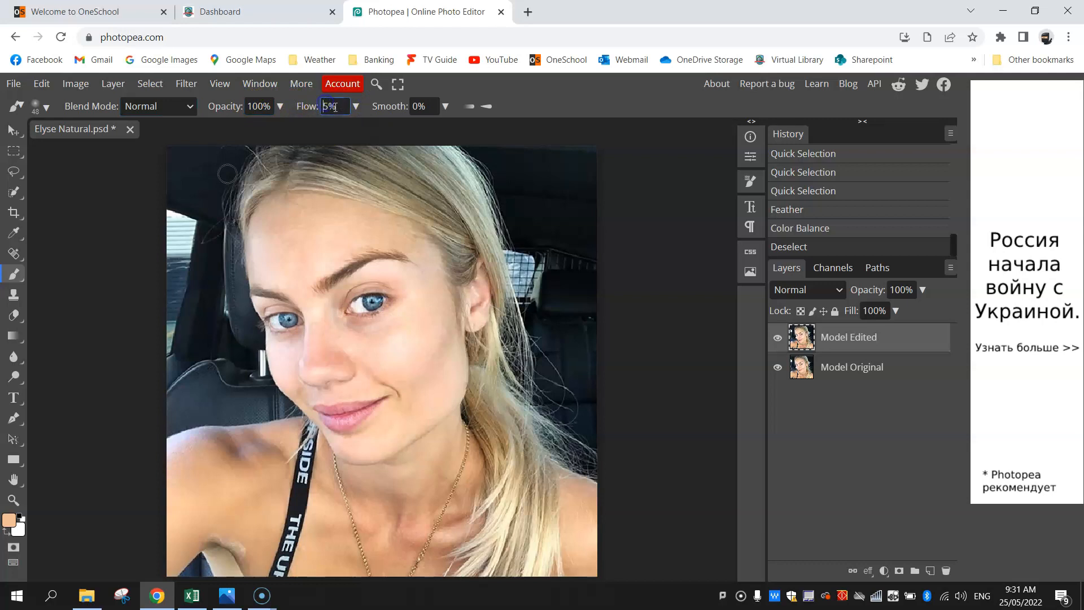
{"action": "key", "text": "Return"}
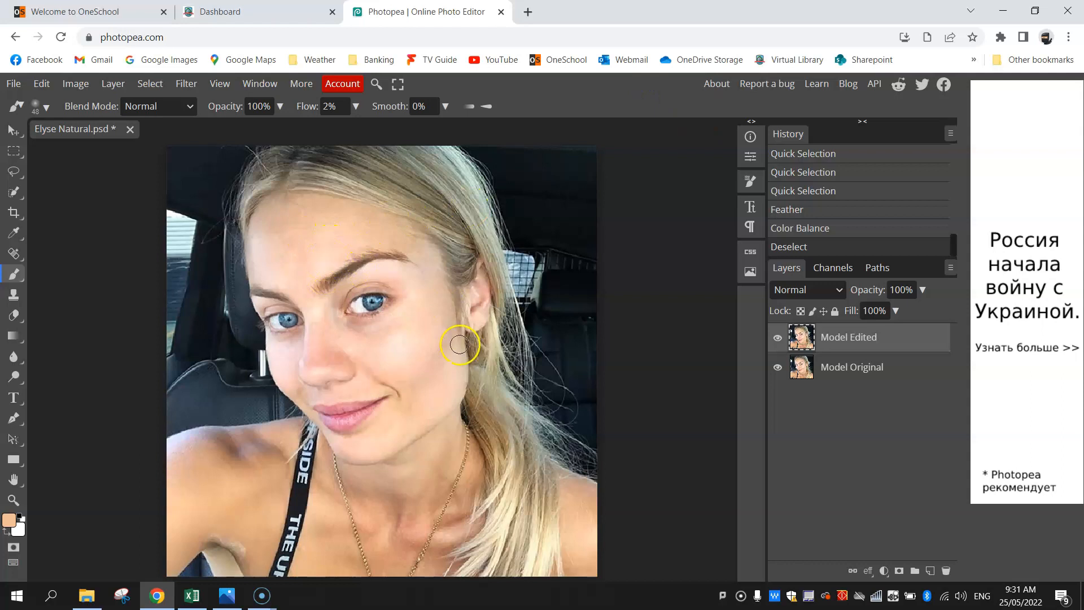
{"action": "mouse_move", "coordinate": [448, 342]}
{"action": "left_mouse_down"}
{"action": "mouse_move", "coordinate": [425, 322]}
{"action": "mouse_move", "coordinate": [465, 337]}
{"action": "mouse_move", "coordinate": [480, 254]}
{"action": "left_mouse_up"}
Add a new layer above Model Edited and rename it Skin Softening.
{"action": "left_click", "coordinate": [930, 571]}
{"action": "left_click", "coordinate": [838, 342]}
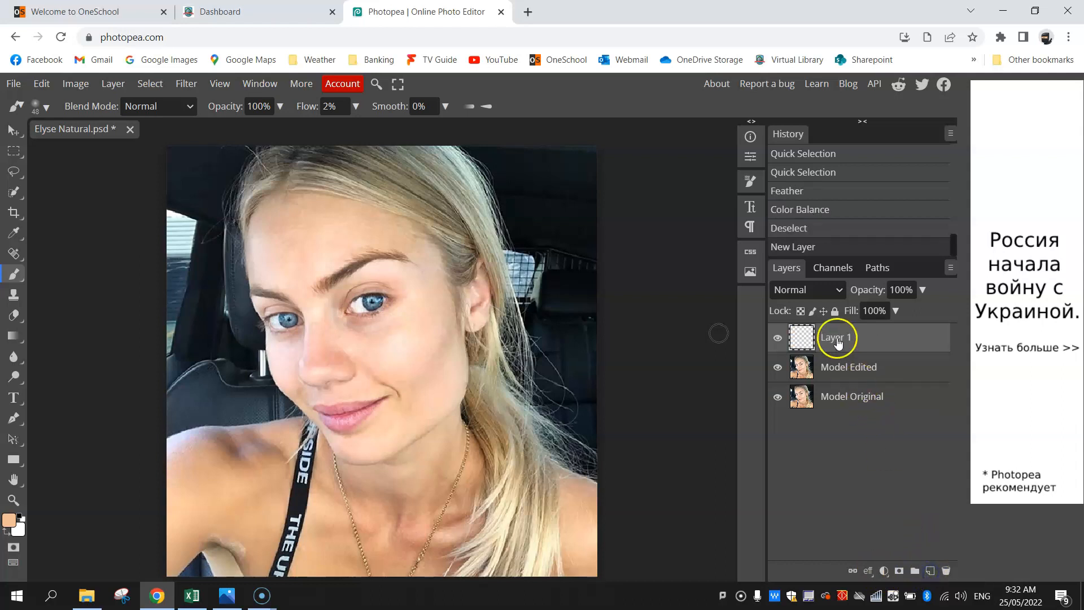
{"action": "double_click", "coordinate": [838, 341]}
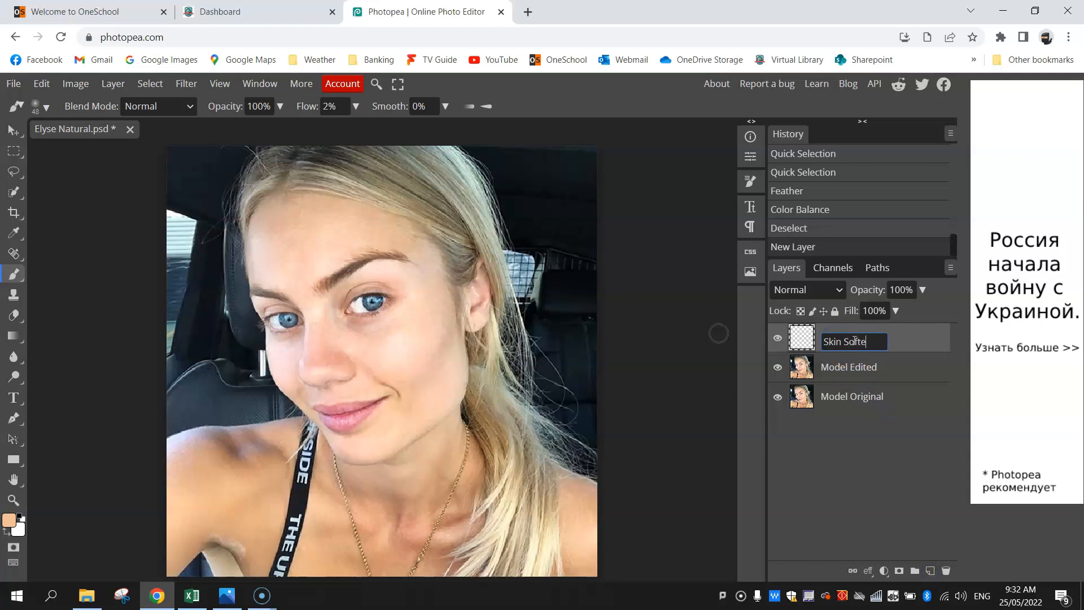
{"action": "key", "text": "Return"}
Sample the blue of the iris as a trial brush color, and replace it with a light skin tone sampled from the forehead.
{"action": "left_click_drag", "start_coordinate": [510, 366], "coordinate": [496, 367]}
{"action": "mouse_move", "coordinate": [384, 228]}
{"action": "left_mouse_down"}
{"action": "mouse_move", "coordinate": [255, 211]}
{"action": "mouse_move", "coordinate": [359, 277]}
{"action": "mouse_move", "coordinate": [384, 319]}
{"action": "left_mouse_up"}
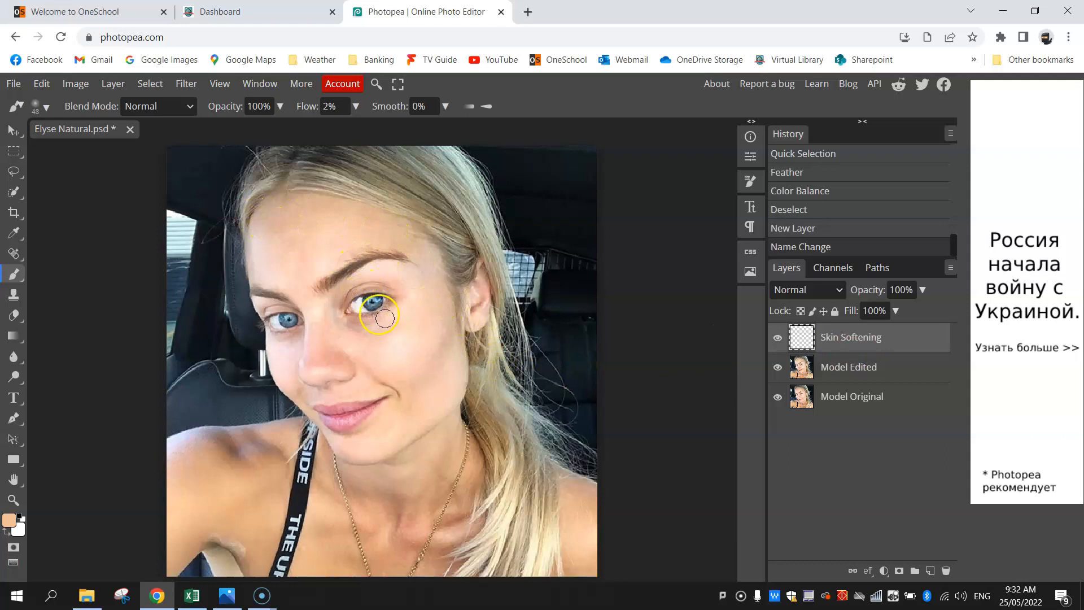
{"action": "scroll", "coordinate": [265, 186], "scroll_direction": "up", "scroll_amount": 1}
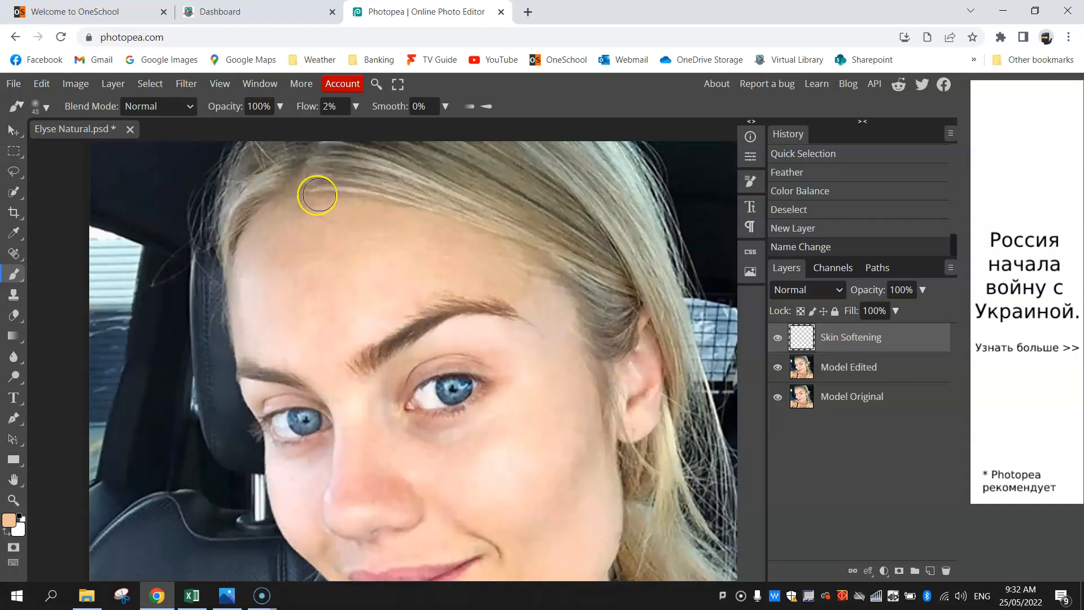
{"action": "scroll", "coordinate": [317, 194], "scroll_direction": "up", "scroll_amount": 2}
{"action": "mouse_move", "coordinate": [333, 218]}
{"action": "left_mouse_down"}
{"action": "mouse_move", "coordinate": [392, 268]}
{"action": "mouse_move", "coordinate": [361, 272]}
{"action": "mouse_move", "coordinate": [439, 288]}
{"action": "mouse_move", "coordinate": [365, 296]}
{"action": "mouse_move", "coordinate": [386, 301]}
{"action": "mouse_move", "coordinate": [372, 311]}
{"action": "mouse_move", "coordinate": [397, 322]}
{"action": "mouse_move", "coordinate": [309, 299]}
{"action": "mouse_move", "coordinate": [353, 275]}
{"action": "mouse_move", "coordinate": [406, 278]}
{"action": "mouse_move", "coordinate": [443, 294]}
{"action": "mouse_move", "coordinate": [471, 331]}
{"action": "mouse_move", "coordinate": [415, 306]}
{"action": "mouse_move", "coordinate": [337, 297]}
{"action": "mouse_move", "coordinate": [616, 373]}
{"action": "mouse_move", "coordinate": [589, 364]}
{"action": "mouse_move", "coordinate": [494, 376]}
{"action": "mouse_move", "coordinate": [346, 217]}
{"action": "mouse_move", "coordinate": [281, 274]}
{"action": "mouse_move", "coordinate": [303, 313]}
{"action": "mouse_move", "coordinate": [359, 284]}
{"action": "mouse_move", "coordinate": [311, 317]}
{"action": "mouse_move", "coordinate": [526, 310]}
{"action": "mouse_move", "coordinate": [294, 370]}
{"action": "mouse_move", "coordinate": [385, 315]}
{"action": "mouse_move", "coordinate": [280, 291]}
{"action": "mouse_move", "coordinate": [366, 254]}
{"action": "mouse_move", "coordinate": [630, 307]}
{"action": "mouse_move", "coordinate": [2, 265]}
{"action": "mouse_move", "coordinate": [384, 328]}
{"action": "mouse_move", "coordinate": [347, 331]}
{"action": "left_mouse_up"}
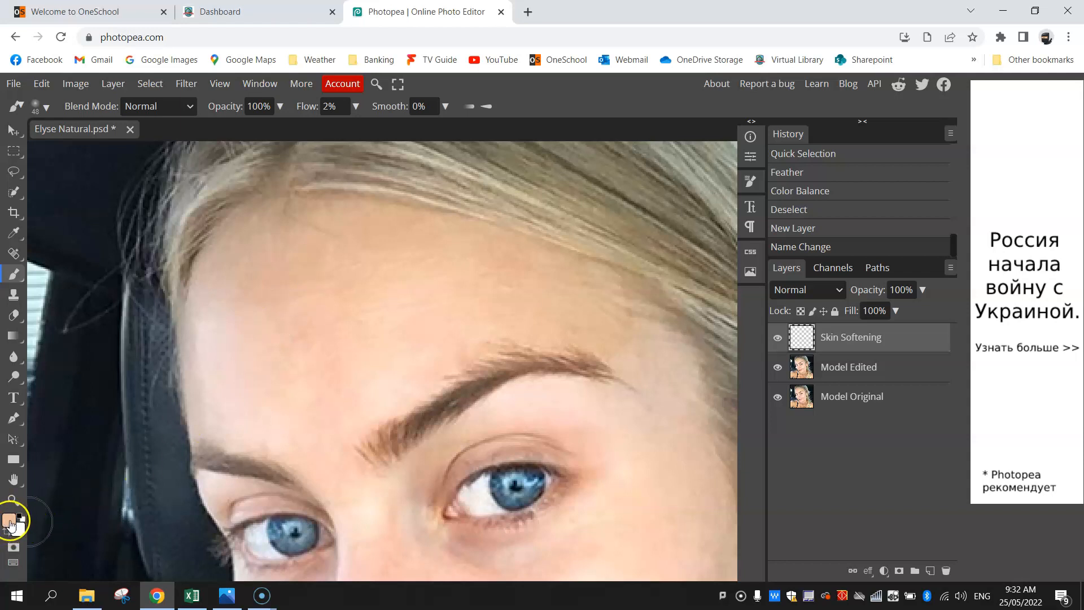
{"action": "left_click", "coordinate": [281, 531], "text": "alt"}
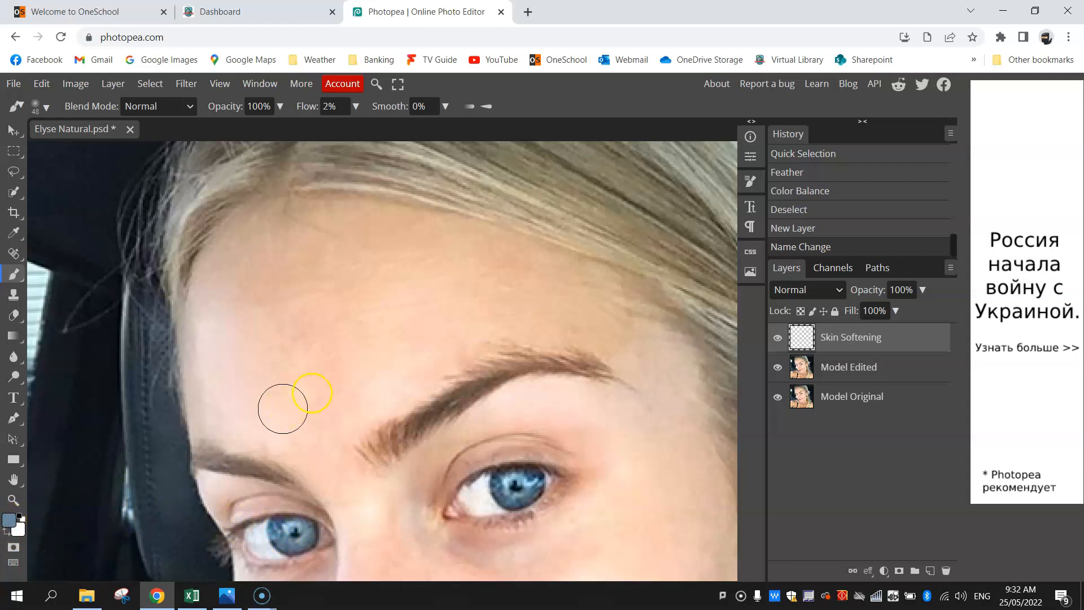
{"action": "left_click", "coordinate": [426, 288], "text": "alt"}
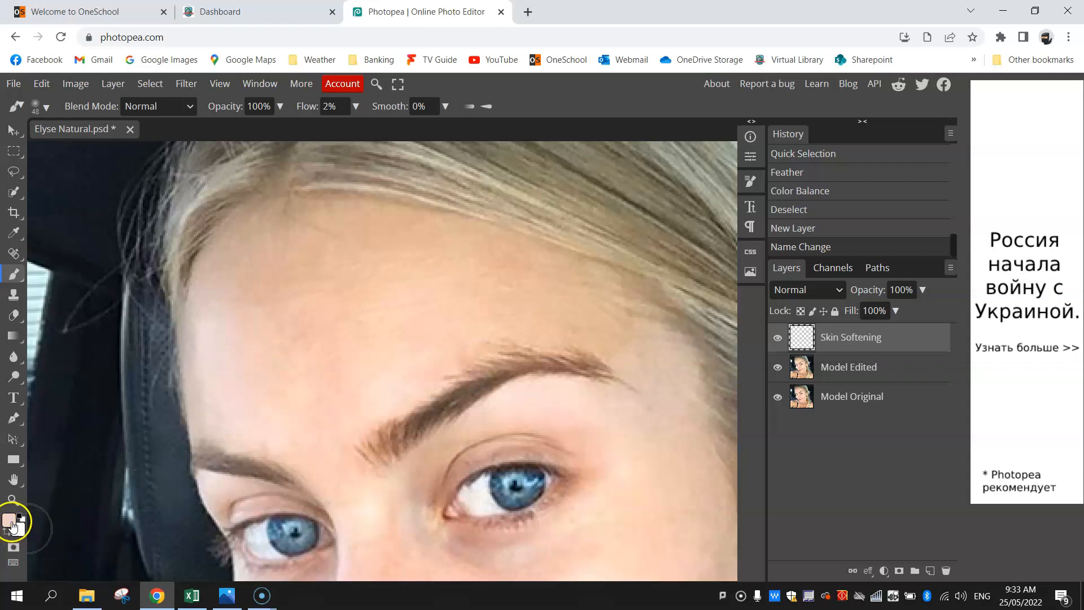
Brush the light skin tone over the outer forehead, and soften the skin below the hairline with a darker tone sampled there.
{"action": "mouse_move", "coordinate": [213, 330]}
{"action": "left_mouse_down"}
{"action": "mouse_move", "coordinate": [233, 313]}
{"action": "mouse_move", "coordinate": [243, 327]}
{"action": "mouse_move", "coordinate": [246, 417]}
{"action": "mouse_move", "coordinate": [266, 421]}
{"action": "left_mouse_up"}
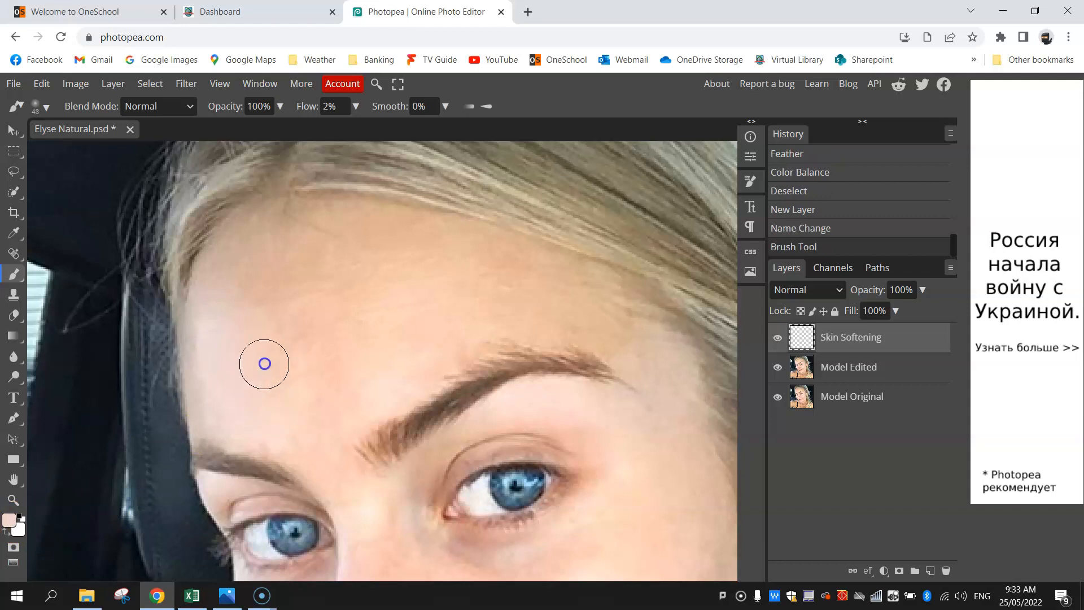
{"action": "left_click", "coordinate": [218, 313]}
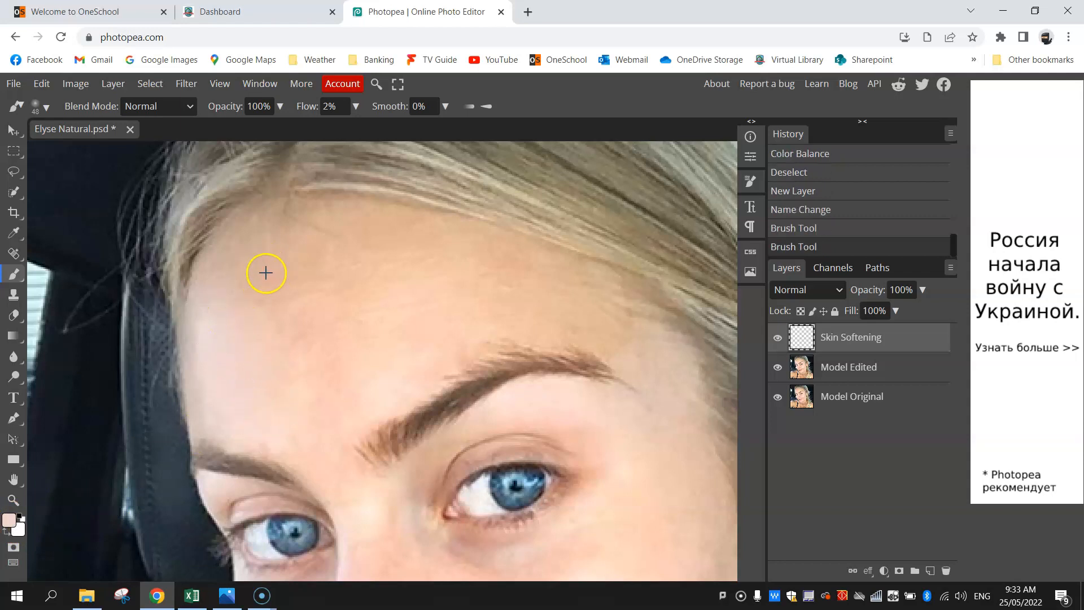
{"action": "left_click", "coordinate": [265, 274], "text": "alt"}
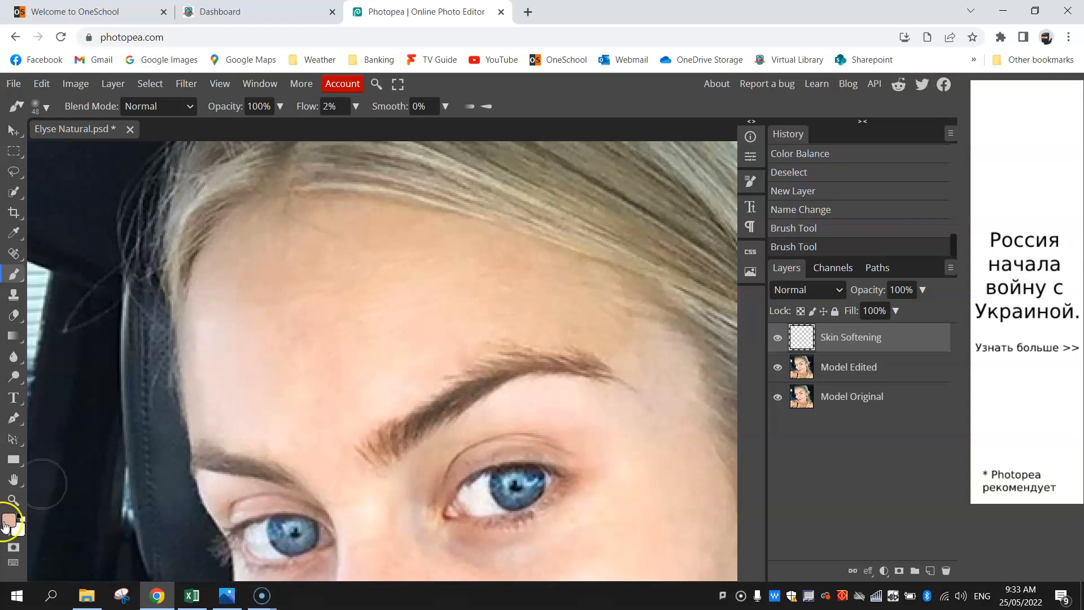
{"action": "left_click", "coordinate": [244, 273]}
{"action": "left_click", "coordinate": [264, 293]}
{"action": "left_click", "coordinate": [254, 266]}
{"action": "left_click", "coordinate": [271, 268]}
Sample nearby skin tones on the middle of the forehead and brush them across the area above both eyebrows.
{"action": "left_click", "coordinate": [335, 305], "text": "alt"}
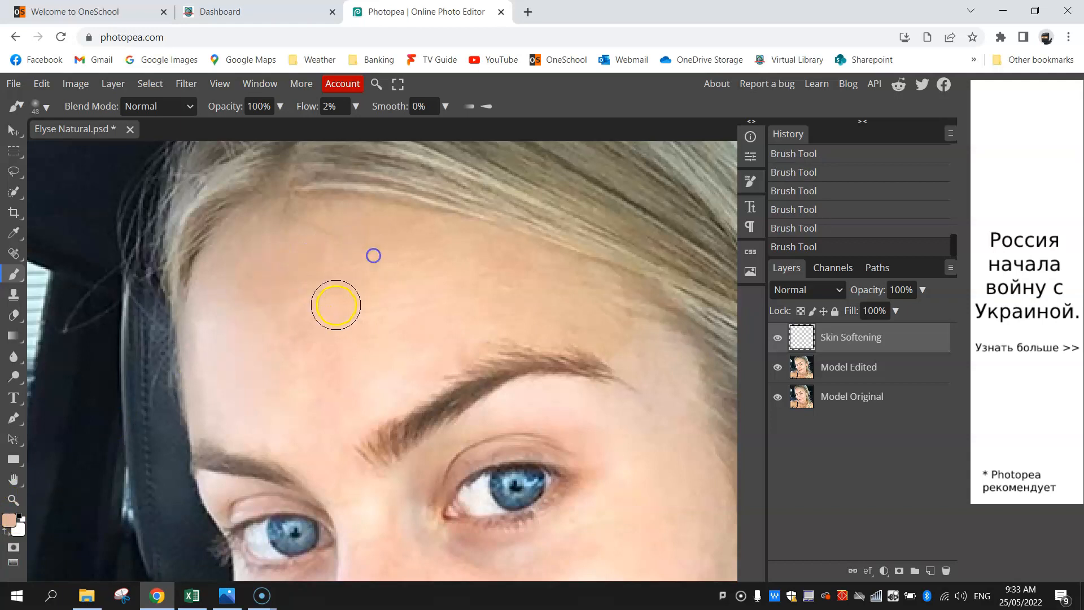
{"action": "left_click", "coordinate": [346, 329], "text": "alt"}
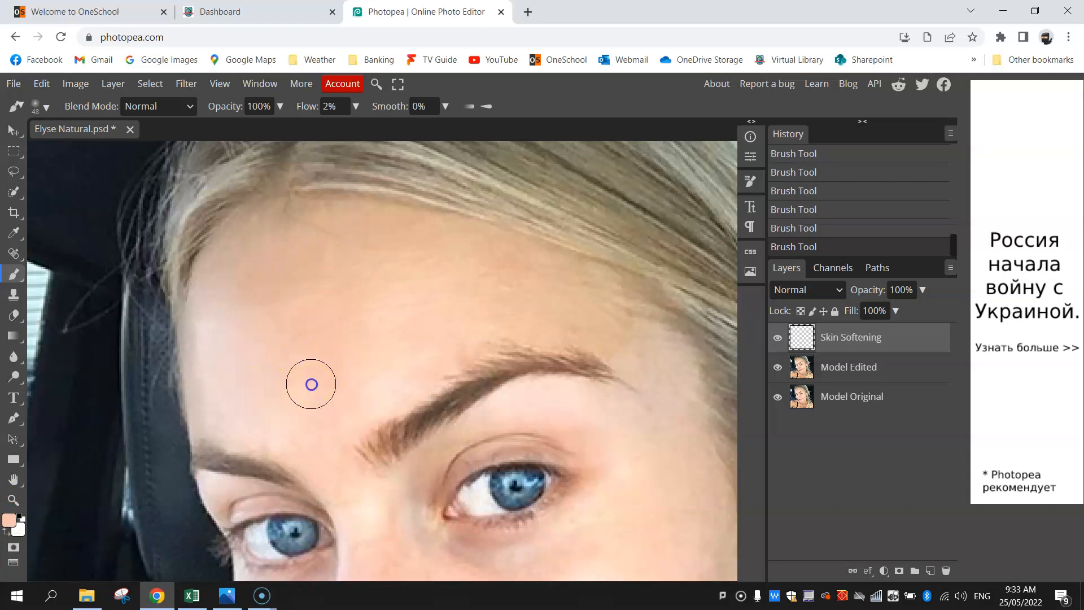
{"action": "left_click_drag", "start_coordinate": [266, 316], "coordinate": [290, 356]}
{"action": "left_click", "coordinate": [350, 389], "text": "alt"}
{"action": "mouse_move", "coordinate": [344, 390]}
{"action": "left_mouse_down"}
{"action": "mouse_move", "coordinate": [300, 429]}
{"action": "mouse_move", "coordinate": [340, 416]}
{"action": "mouse_move", "coordinate": [317, 462]}
{"action": "mouse_move", "coordinate": [290, 427]}
{"action": "mouse_move", "coordinate": [298, 387]}
{"action": "mouse_move", "coordinate": [404, 373]}
{"action": "mouse_move", "coordinate": [404, 343]}
{"action": "left_mouse_up"}
{"action": "left_click_drag", "start_coordinate": [290, 399], "coordinate": [450, 359]}
{"action": "mouse_move", "coordinate": [422, 303]}
{"action": "left_mouse_down"}
{"action": "mouse_move", "coordinate": [346, 312]}
{"action": "mouse_move", "coordinate": [449, 297]}
{"action": "mouse_move", "coordinate": [394, 266]}
{"action": "mouse_move", "coordinate": [412, 247]}
{"action": "mouse_move", "coordinate": [344, 232]}
{"action": "mouse_move", "coordinate": [322, 267]}
{"action": "left_mouse_up"}
{"action": "left_click_drag", "start_coordinate": [401, 278], "coordinate": [472, 279]}
{"action": "mouse_move", "coordinate": [319, 274]}
{"action": "left_mouse_down"}
{"action": "mouse_move", "coordinate": [421, 267]}
{"action": "mouse_move", "coordinate": [275, 271]}
{"action": "mouse_move", "coordinate": [498, 277]}
{"action": "mouse_move", "coordinate": [454, 252]}
{"action": "mouse_move", "coordinate": [526, 274]}
{"action": "mouse_move", "coordinate": [449, 268]}
{"action": "mouse_move", "coordinate": [538, 280]}
{"action": "mouse_move", "coordinate": [601, 320]}
{"action": "mouse_move", "coordinate": [451, 323]}
{"action": "mouse_move", "coordinate": [455, 334]}
{"action": "mouse_move", "coordinate": [590, 322]}
{"action": "mouse_move", "coordinate": [476, 299]}
{"action": "mouse_move", "coordinate": [563, 310]}
{"action": "mouse_move", "coordinate": [590, 319]}
{"action": "mouse_move", "coordinate": [521, 314]}
{"action": "mouse_move", "coordinate": [638, 345]}
{"action": "left_mouse_up"}
Resample the skin tone on the side of the forehead near the temple and brush it over the skin above the outer eyebrow.
{"action": "left_click", "coordinate": [492, 273], "text": "alt"}
{"action": "mouse_move", "coordinate": [493, 273]}
{"action": "left_mouse_down"}
{"action": "mouse_move", "coordinate": [603, 289]}
{"action": "mouse_move", "coordinate": [520, 290]}
{"action": "mouse_move", "coordinate": [456, 267]}
{"action": "mouse_move", "coordinate": [448, 250]}
{"action": "mouse_move", "coordinate": [527, 281]}
{"action": "mouse_move", "coordinate": [447, 255]}
{"action": "mouse_move", "coordinate": [563, 279]}
{"action": "mouse_move", "coordinate": [655, 325]}
{"action": "mouse_move", "coordinate": [664, 359]}
{"action": "mouse_move", "coordinate": [652, 360]}
{"action": "mouse_move", "coordinate": [633, 315]}
{"action": "mouse_move", "coordinate": [651, 285]}
{"action": "mouse_move", "coordinate": [750, 312]}
{"action": "mouse_move", "coordinate": [665, 289]}
{"action": "mouse_move", "coordinate": [705, 345]}
{"action": "mouse_move", "coordinate": [654, 319]}
{"action": "mouse_move", "coordinate": [631, 330]}
{"action": "mouse_move", "coordinate": [589, 321]}
{"action": "mouse_move", "coordinate": [689, 363]}
{"action": "mouse_move", "coordinate": [510, 289]}
{"action": "mouse_move", "coordinate": [635, 326]}
{"action": "mouse_move", "coordinate": [556, 438]}
{"action": "mouse_move", "coordinate": [502, 422]}
{"action": "left_mouse_up"}
{"action": "key", "text": "space"}
{"action": "left_click", "coordinate": [493, 310], "text": "alt"}
{"action": "mouse_move", "coordinate": [466, 288]}
{"action": "left_mouse_down"}
{"action": "mouse_move", "coordinate": [463, 268]}
{"action": "mouse_move", "coordinate": [474, 307]}
{"action": "mouse_move", "coordinate": [497, 309]}
{"action": "left_mouse_up"}
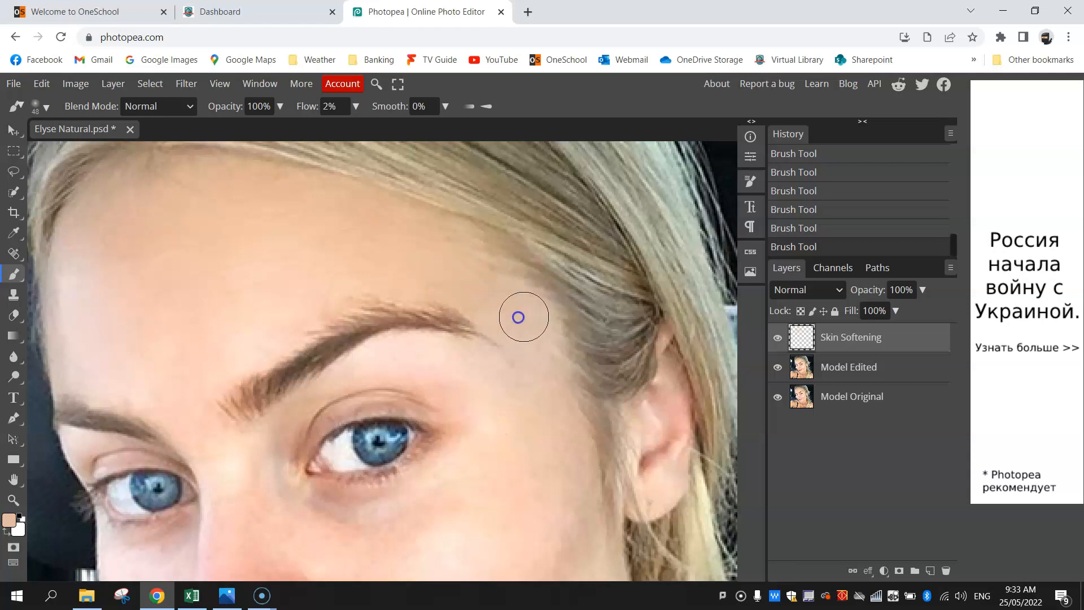
Sample the skin tone at the temple and brush it over the temple and the forehead above the outer eyebrow.
{"action": "left_click", "coordinate": [502, 300], "text": "alt"}
{"action": "mouse_move", "coordinate": [447, 261]}
{"action": "left_mouse_down"}
{"action": "mouse_move", "coordinate": [502, 301]}
{"action": "mouse_move", "coordinate": [393, 243]}
{"action": "mouse_move", "coordinate": [454, 252]}
{"action": "mouse_move", "coordinate": [525, 306]}
{"action": "mouse_move", "coordinate": [527, 321]}
{"action": "mouse_move", "coordinate": [453, 276]}
{"action": "mouse_move", "coordinate": [415, 270]}
{"action": "mouse_move", "coordinate": [518, 314]}
{"action": "left_mouse_up"}
{"action": "left_click_drag", "start_coordinate": [388, 235], "coordinate": [355, 235]}
{"action": "left_click_drag", "start_coordinate": [363, 271], "coordinate": [431, 274]}
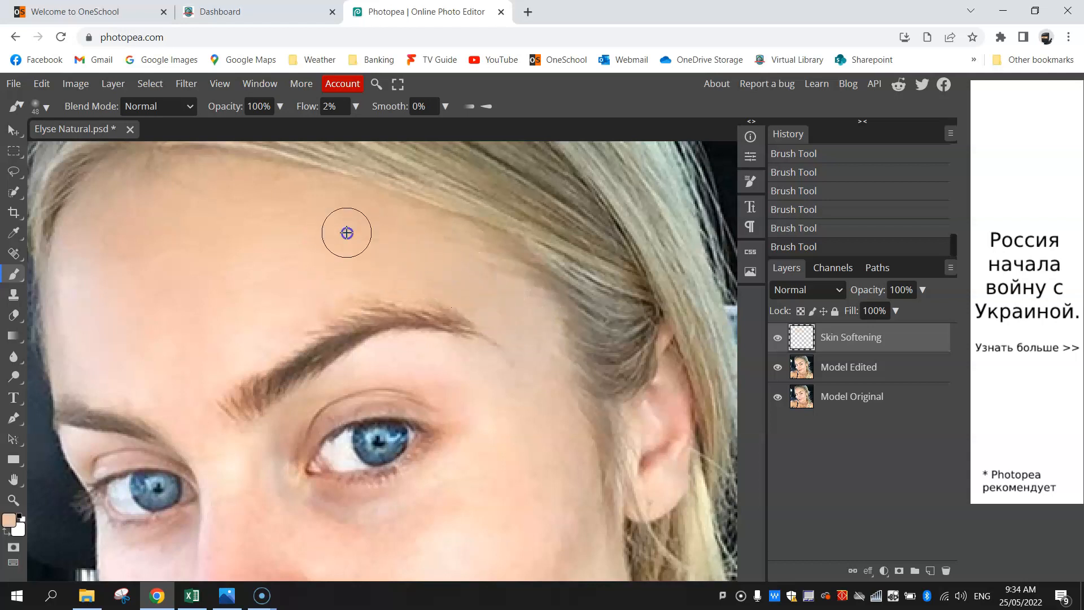
{"action": "mouse_move", "coordinate": [454, 268]}
{"action": "left_mouse_down"}
{"action": "mouse_move", "coordinate": [519, 321]}
{"action": "mouse_move", "coordinate": [438, 280]}
{"action": "mouse_move", "coordinate": [534, 323]}
{"action": "left_mouse_up"}
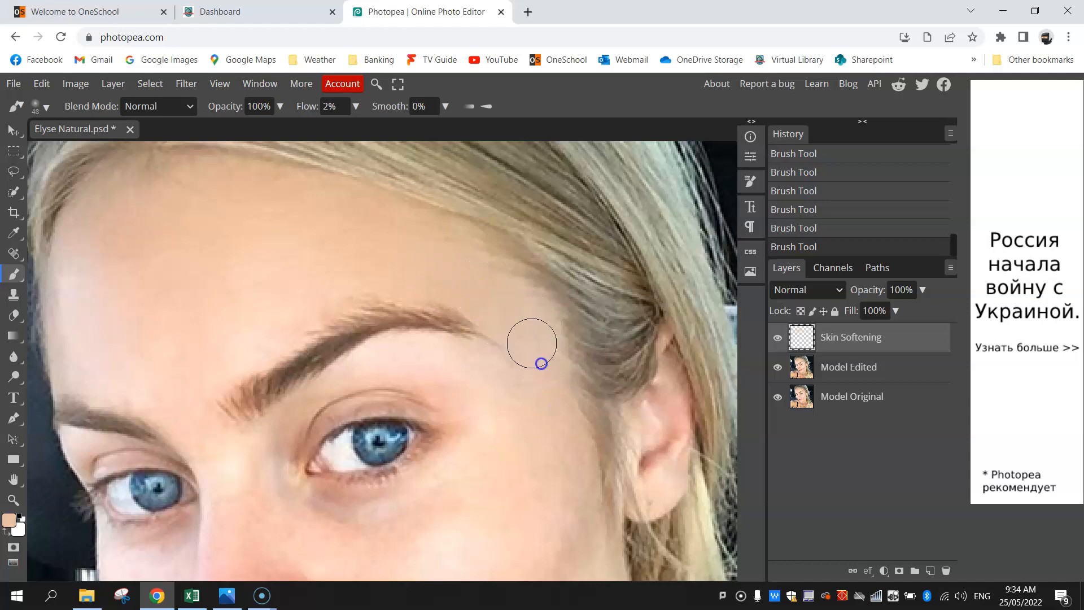
Brush the sampled skin tone over the outer cheek and the skin beside the eye.
{"action": "mouse_move", "coordinate": [559, 418]}
{"action": "left_mouse_down"}
{"action": "mouse_move", "coordinate": [583, 456]}
{"action": "mouse_move", "coordinate": [490, 466]}
{"action": "left_mouse_up"}
{"action": "scroll", "coordinate": [490, 467], "scroll_direction": "down", "scroll_amount": 1}
{"action": "scroll", "coordinate": [490, 467], "scroll_direction": "down", "scroll_amount": 1}
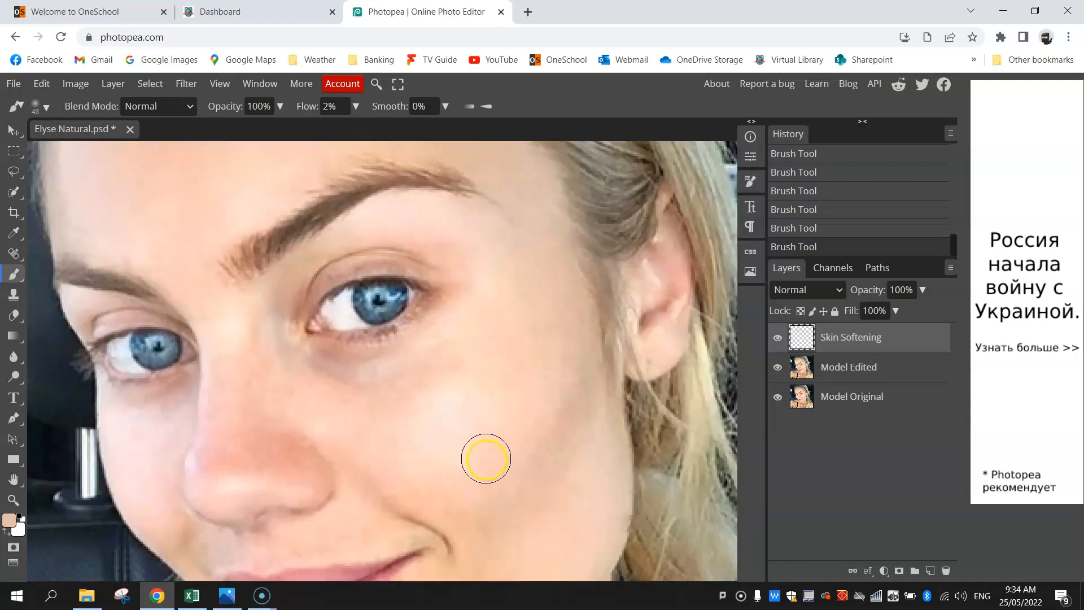
{"action": "left_click_drag", "start_coordinate": [506, 376], "coordinate": [519, 340]}
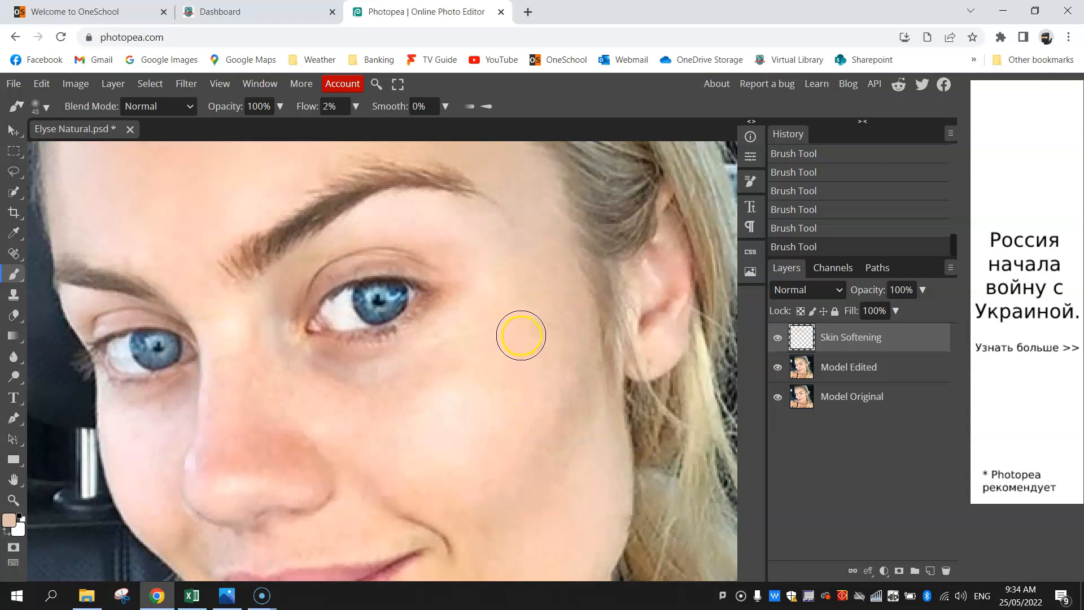
{"action": "mouse_move", "coordinate": [526, 286]}
{"action": "left_mouse_down"}
{"action": "mouse_move", "coordinate": [536, 262]}
{"action": "mouse_move", "coordinate": [525, 288]}
{"action": "mouse_move", "coordinate": [508, 251]}
{"action": "mouse_move", "coordinate": [491, 255]}
{"action": "mouse_move", "coordinate": [512, 293]}
{"action": "mouse_move", "coordinate": [546, 282]}
{"action": "mouse_move", "coordinate": [564, 298]}
{"action": "left_mouse_up"}
Enlarge the brush and soften the cheek from its outer side toward the nose.
{"action": "key", "text": "bracketright"}
{"action": "key", "text": "bracketright"}
{"action": "key", "text": "bracketright"}
{"action": "key", "text": "bracketright"}
{"action": "key", "text": "bracketright"}
{"action": "key", "text": "bracketright"}
{"action": "key", "text": "bracketright"}
{"action": "mouse_move", "coordinate": [498, 358]}
{"action": "left_mouse_down"}
{"action": "mouse_move", "coordinate": [508, 392]}
{"action": "mouse_move", "coordinate": [500, 407]}
{"action": "mouse_move", "coordinate": [468, 351]}
{"action": "mouse_move", "coordinate": [378, 392]}
{"action": "left_mouse_up"}
Reduce the brush size to 50 and soften the skin beside the eye and down the cheek.
{"action": "key", "text": "bracketleft"}
{"action": "key", "text": "bracketleft"}
{"action": "key", "text": "bracketleft"}
{"action": "key", "text": "bracketleft"}
{"action": "key", "text": "bracketleft"}
{"action": "key", "text": "bracketleft"}
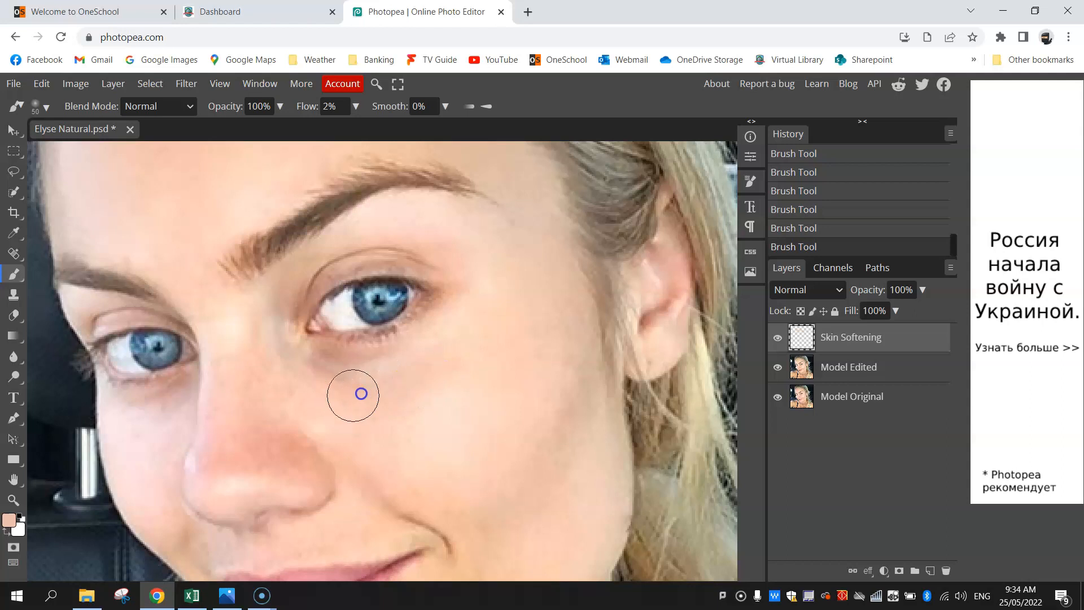
{"action": "mouse_move", "coordinate": [479, 275]}
{"action": "left_mouse_down"}
{"action": "mouse_move", "coordinate": [458, 221]}
{"action": "mouse_move", "coordinate": [431, 227]}
{"action": "mouse_move", "coordinate": [435, 271]}
{"action": "mouse_move", "coordinate": [354, 322]}
{"action": "mouse_move", "coordinate": [424, 470]}
{"action": "left_mouse_up"}
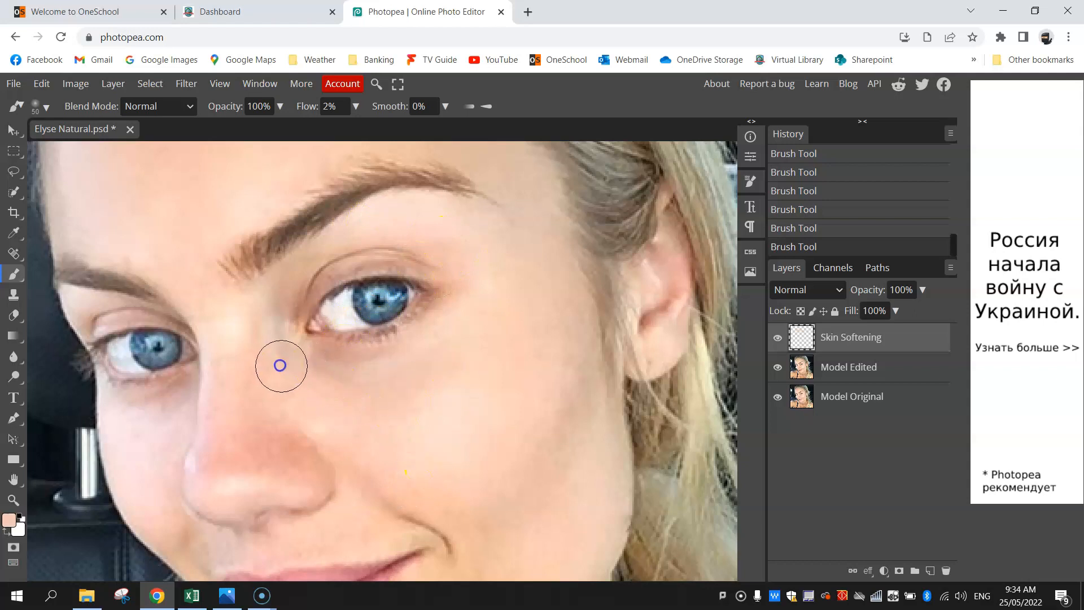
Sample the reddish tone of the nose and nearby skin tones, and soften the matching areas of the face.
{"action": "left_click", "coordinate": [289, 452], "text": "alt"}
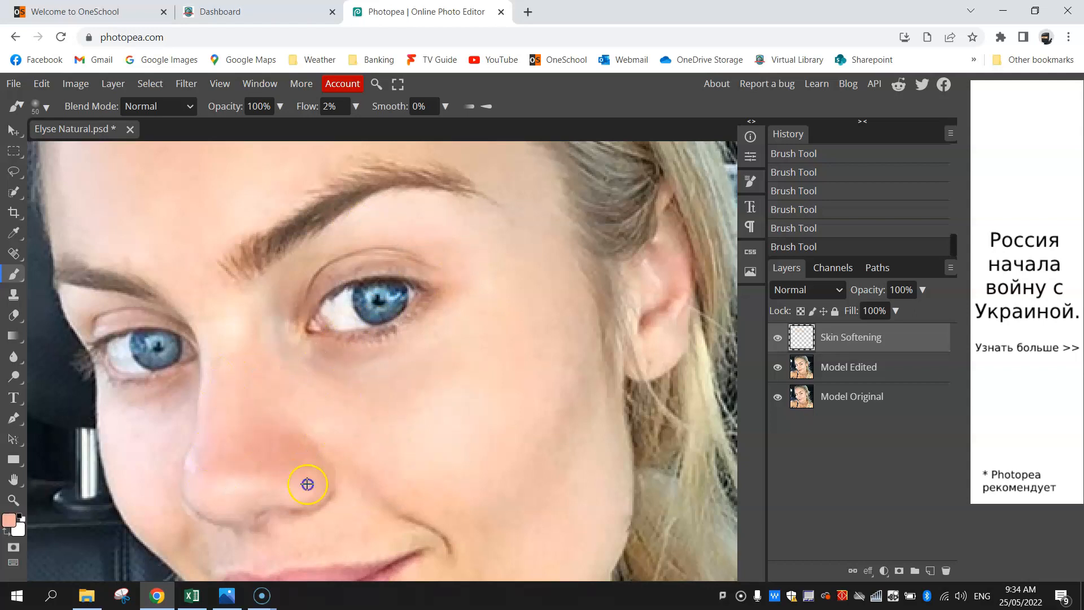
{"action": "scroll", "coordinate": [497, 474], "scroll_direction": "down", "scroll_amount": 1}
{"action": "mouse_move", "coordinate": [596, 326]}
{"action": "left_mouse_down"}
{"action": "mouse_move", "coordinate": [542, 369]}
{"action": "mouse_move", "coordinate": [507, 469]}
{"action": "mouse_move", "coordinate": [464, 508]}
{"action": "left_mouse_up"}
{"action": "scroll", "coordinate": [464, 508], "scroll_direction": "down", "scroll_amount": 2}
{"action": "left_click", "coordinate": [476, 433], "text": "alt"}
{"action": "left_click", "coordinate": [314, 495], "text": "alt"}
{"action": "key", "text": "["}
{"action": "left_click", "coordinate": [157, 265], "text": "alt"}
{"action": "left_click", "coordinate": [196, 337], "text": "alt"}
{"action": "left_click", "coordinate": [190, 191]}
Sample a tan skin tone on the shoulder and soften the shoulder area, adjusting the brush size down to 50.
{"action": "left_click_drag", "start_coordinate": [272, 490], "coordinate": [534, 276]}
{"action": "key", "text": "bracketright"}
{"action": "key", "text": "bracketright"}
{"action": "key", "text": "bracketright"}
{"action": "key", "text": "bracketright"}
{"action": "key", "text": "bracketright"}
{"action": "key", "text": "bracketright"}
{"action": "key", "text": "bracketright"}
{"action": "left_click", "coordinate": [112, 541], "text": "alt"}
{"action": "key", "text": "bracketleft"}
{"action": "key", "text": "bracketleft"}
{"action": "key", "text": "bracketleft"}
{"action": "key", "text": "bracketleft"}
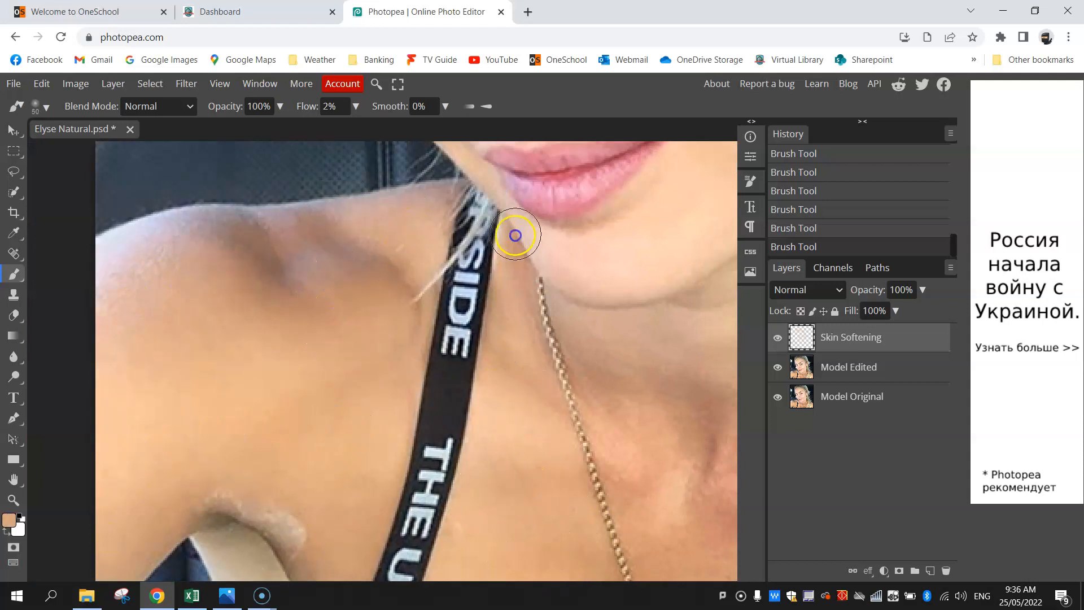
Sample skin tones on the neck and chest and soften the skin there with a brush size of 90.
{"action": "left_click_drag", "start_coordinate": [516, 237], "coordinate": [121, 246]}
{"action": "left_click", "coordinate": [515, 382], "text": "alt"}
{"action": "key", "text": "bracketleft"}
{"action": "key", "text": "bracketleft"}
{"action": "left_click", "coordinate": [465, 468], "text": "alt"}
{"action": "left_click", "coordinate": [416, 281], "text": "alt"}
{"action": "key", "text": "bracketright"}
{"action": "key", "text": "bracketright"}
{"action": "key", "text": "bracketright"}
{"action": "key", "text": "bracketright"}
{"action": "left_click", "coordinate": [240, 470], "text": "alt"}
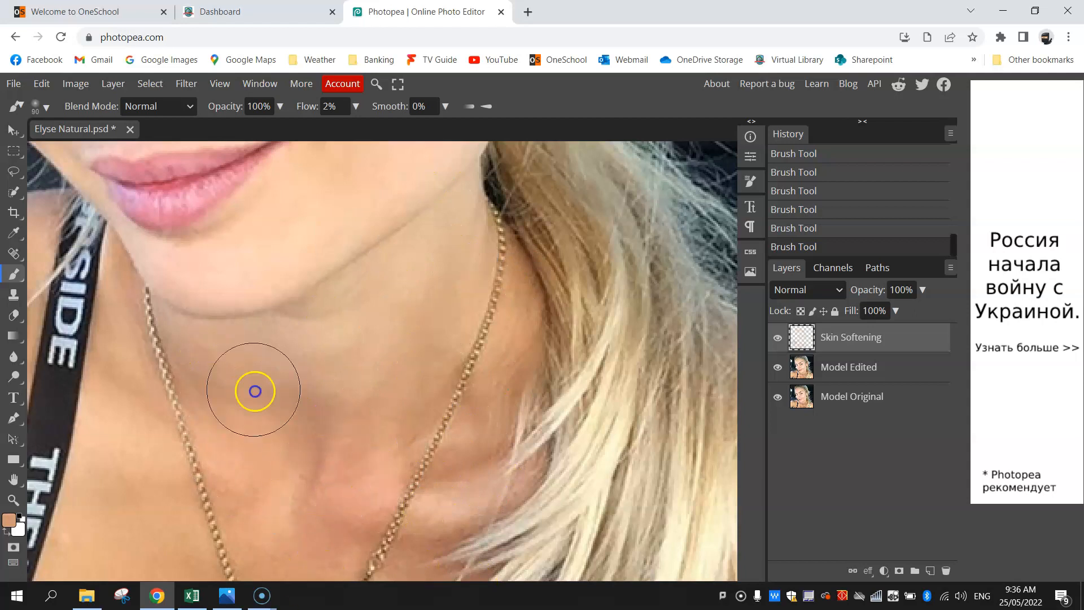
Reduce the brush size to 40 and soften the skin beside the mouth below the nose.
{"action": "scroll", "coordinate": [515, 348], "scroll_direction": "down", "scroll_amount": 5}
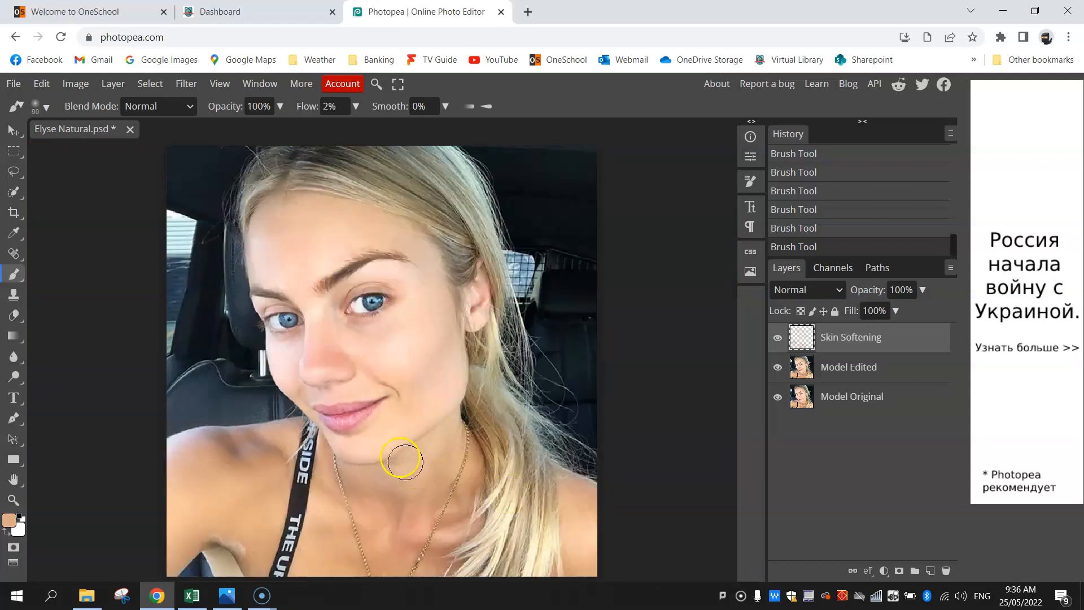
{"action": "scroll", "coordinate": [303, 387], "scroll_direction": "up", "scroll_amount": 3}
{"action": "key", "text": "bracketleft"}
{"action": "key", "text": "bracketleft"}
{"action": "key", "text": "bracketleft"}
{"action": "key", "text": "bracketleft"}
{"action": "key", "text": "bracketleft"}
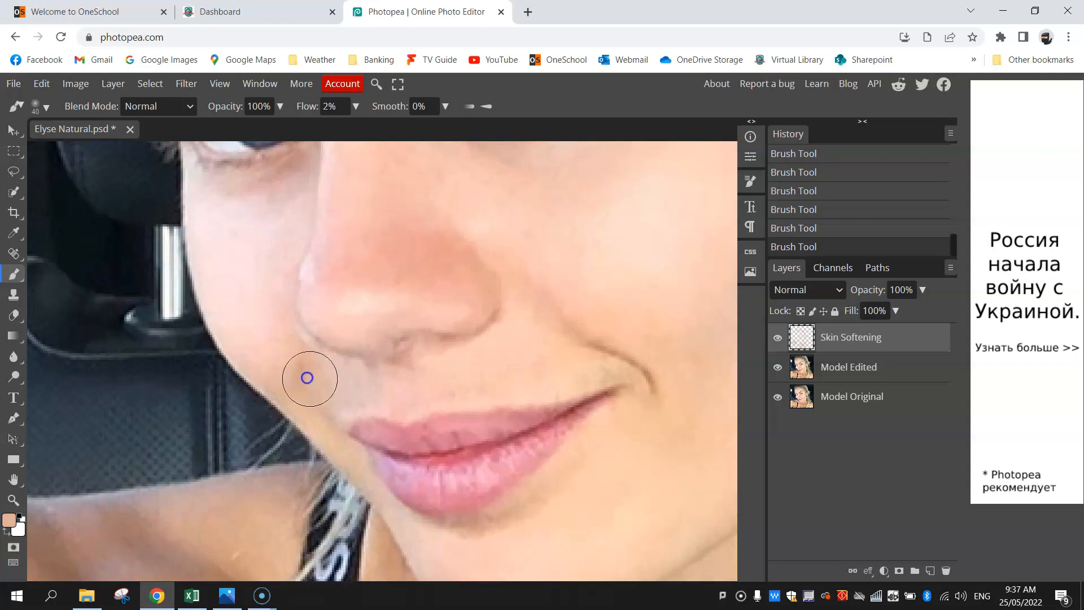
Compare the whole portrait with the Skin Softening layer hidden and shown.
{"action": "scroll", "coordinate": [333, 401], "scroll_direction": "down", "scroll_amount": 5}
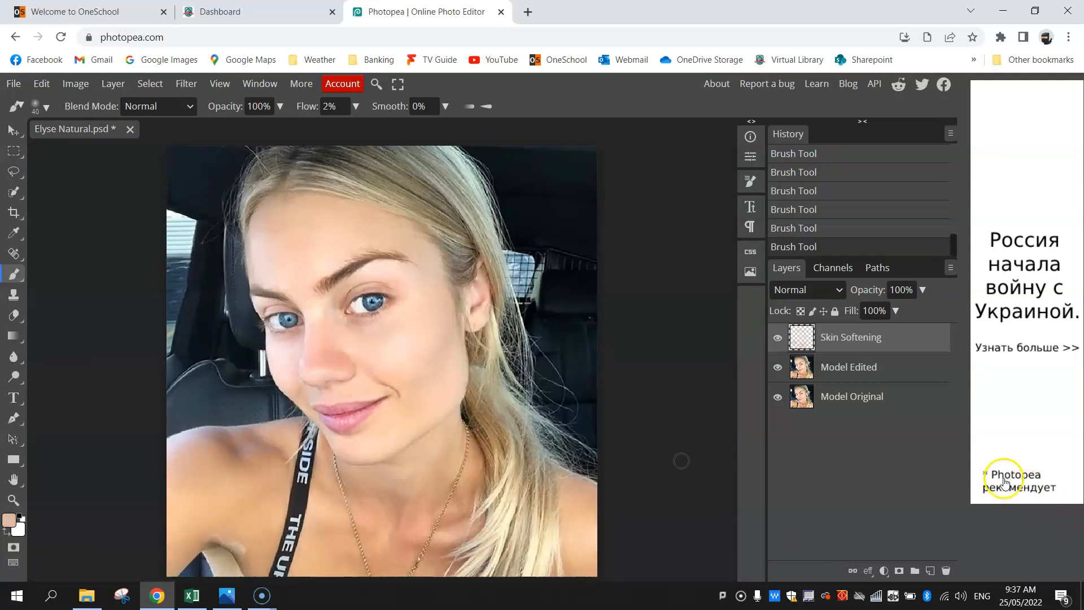
{"action": "left_click", "coordinate": [778, 338]}
{"action": "left_click", "coordinate": [778, 338]}
{"action": "left_click", "coordinate": [779, 338]}
{"action": "left_click", "coordinate": [779, 338]}
{"action": "left_click", "coordinate": [779, 338]}
{"action": "left_click", "coordinate": [780, 339]}
{"action": "left_click", "coordinate": [780, 338]}
{"action": "left_click", "coordinate": [781, 338]}
{"action": "left_click", "coordinate": [780, 338]}
{"action": "left_click", "coordinate": [781, 338]}
{"action": "left_click", "coordinate": [781, 338]}
{"action": "left_click", "coordinate": [780, 338]}
Reduce the brush size to 25 and soften the skin between the nose and the upper lip.
{"action": "scroll", "coordinate": [327, 396], "scroll_direction": "up", "scroll_amount": 5}
{"action": "scroll", "coordinate": [322, 387], "scroll_direction": "down", "scroll_amount": 2}
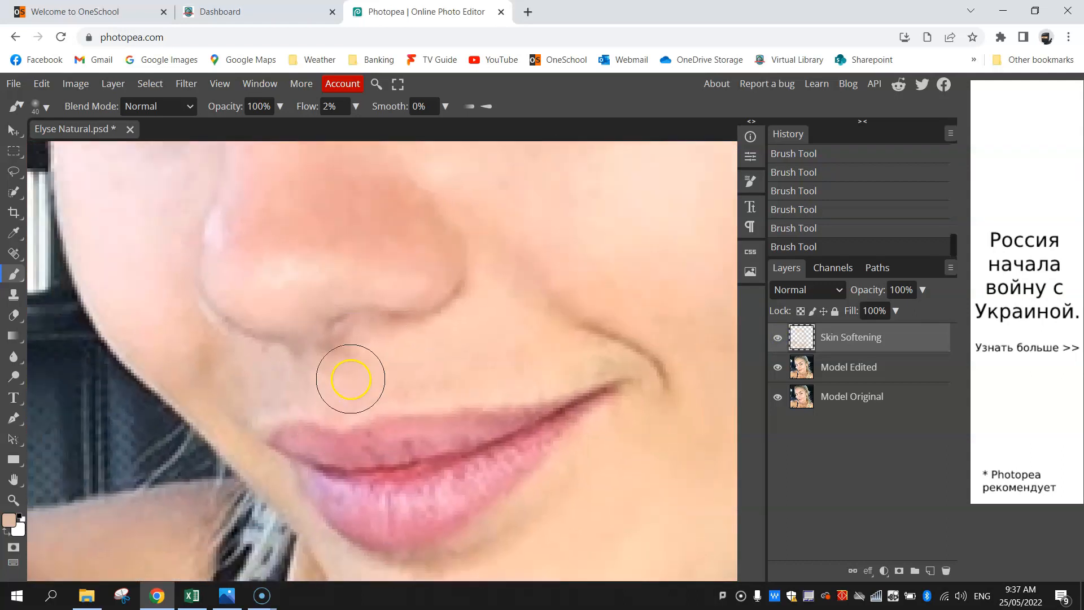
{"action": "key", "text": "bracketleft"}
{"action": "key", "text": "bracketleft"}
{"action": "key", "text": "bracketleft"}
{"action": "left_click", "coordinate": [356, 349]}
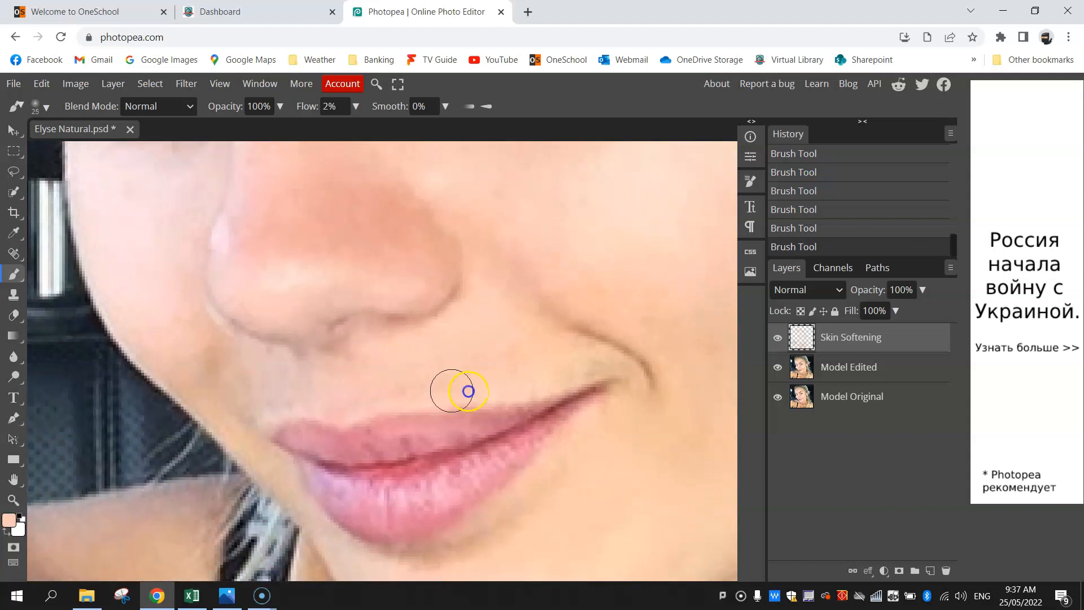
{"action": "left_click", "coordinate": [322, 364]}
{"action": "left_click", "coordinate": [455, 344]}
Soften the skin beside the nose and along the smile crease at the corner of the mouth.
{"action": "left_click", "coordinate": [489, 327]}
{"action": "left_click", "coordinate": [516, 352]}
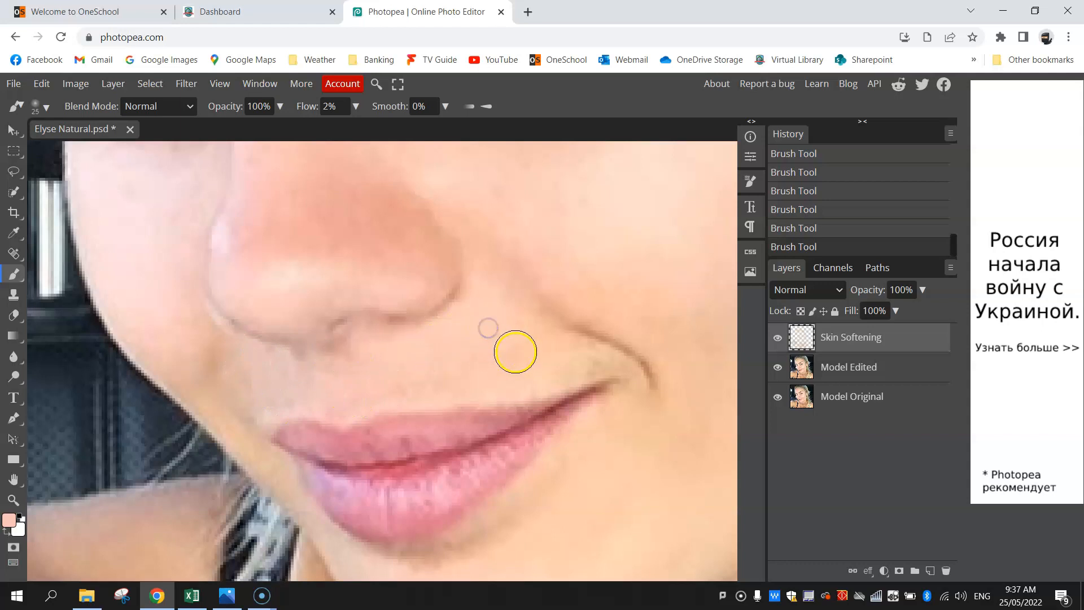
{"action": "left_click", "coordinate": [607, 358]}
{"action": "left_click", "coordinate": [651, 368]}
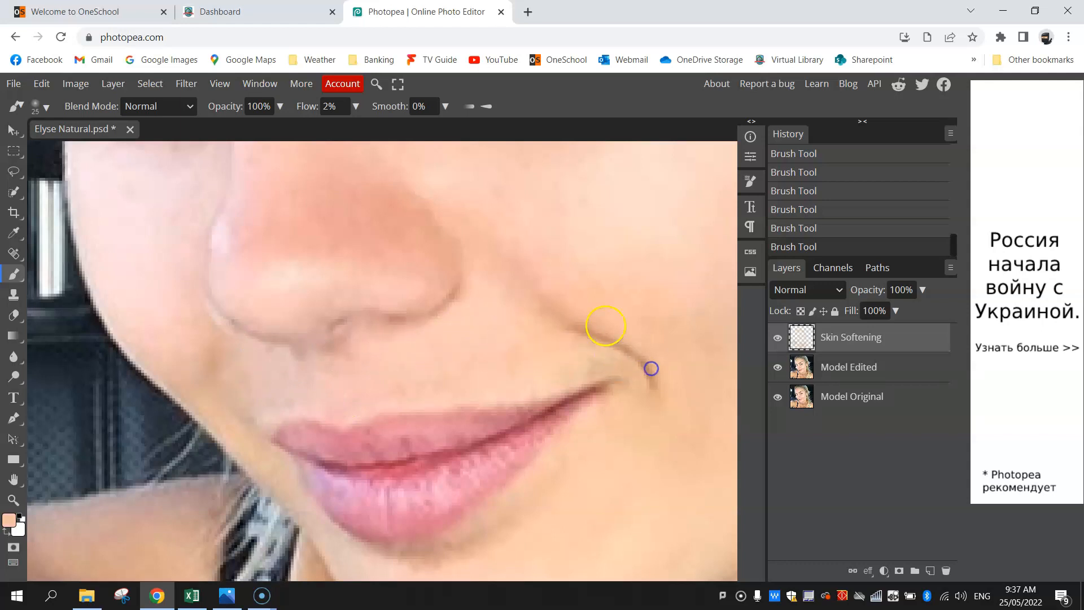
Select the Skin Softening layer and try the Dissolve and Darken blend modes on it.
{"action": "key", "text": "ctrl+0"}
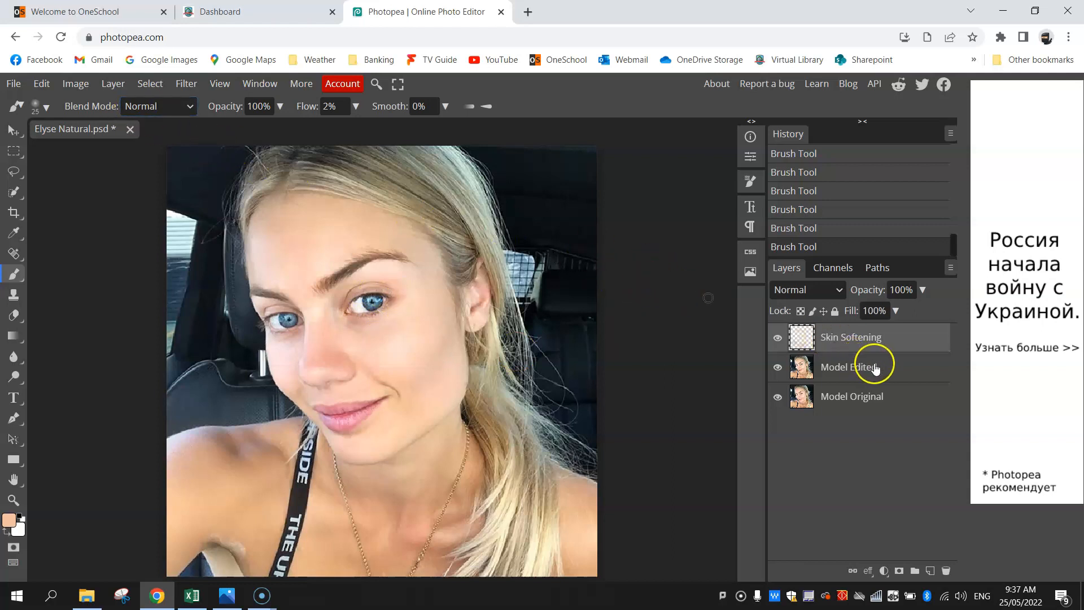
{"action": "left_click", "coordinate": [902, 367]}
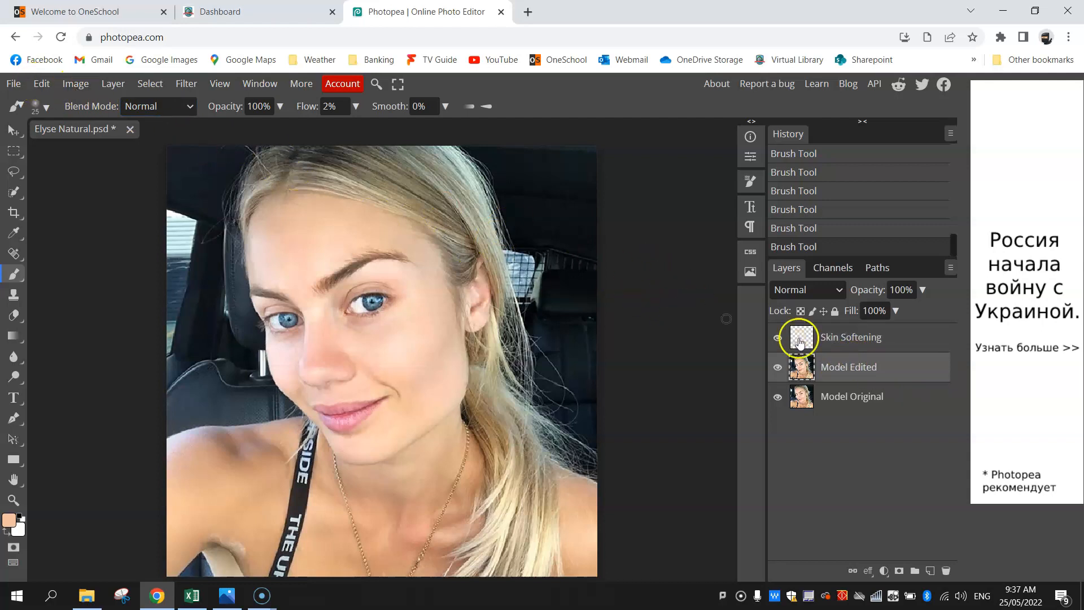
{"action": "left_click", "coordinate": [878, 338]}
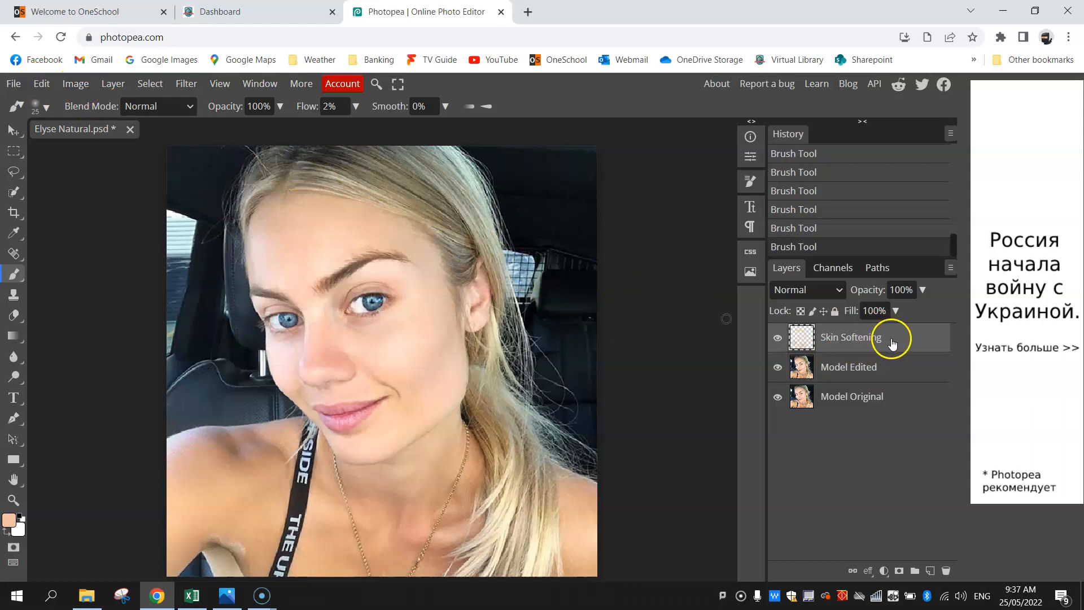
{"action": "left_click", "coordinate": [841, 289]}
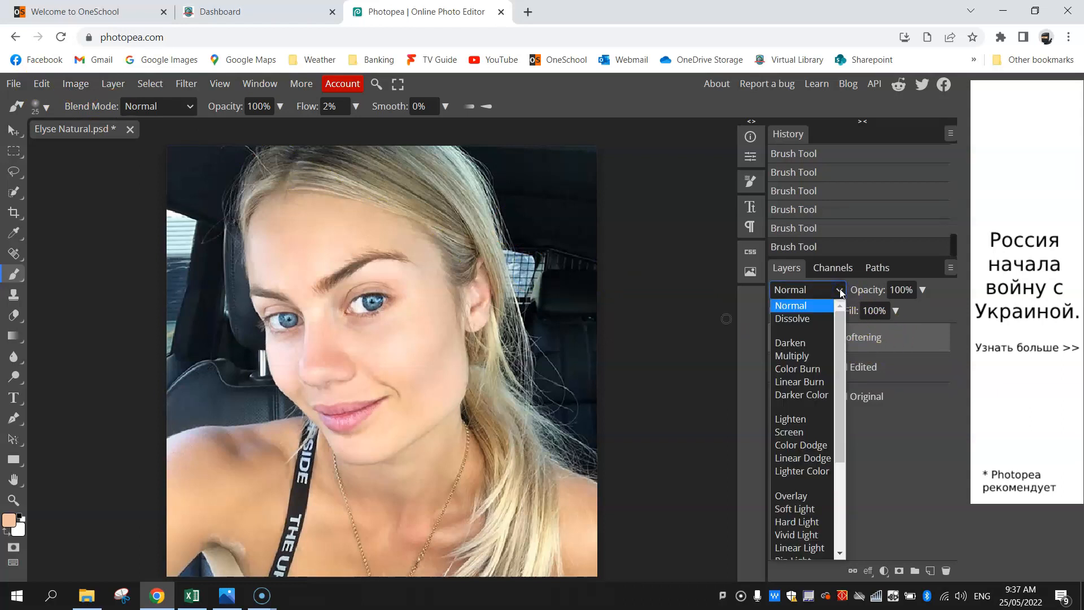
{"action": "left_click", "coordinate": [842, 294]}
{"action": "left_click", "coordinate": [832, 290]}
{"action": "left_click", "coordinate": [847, 289]}
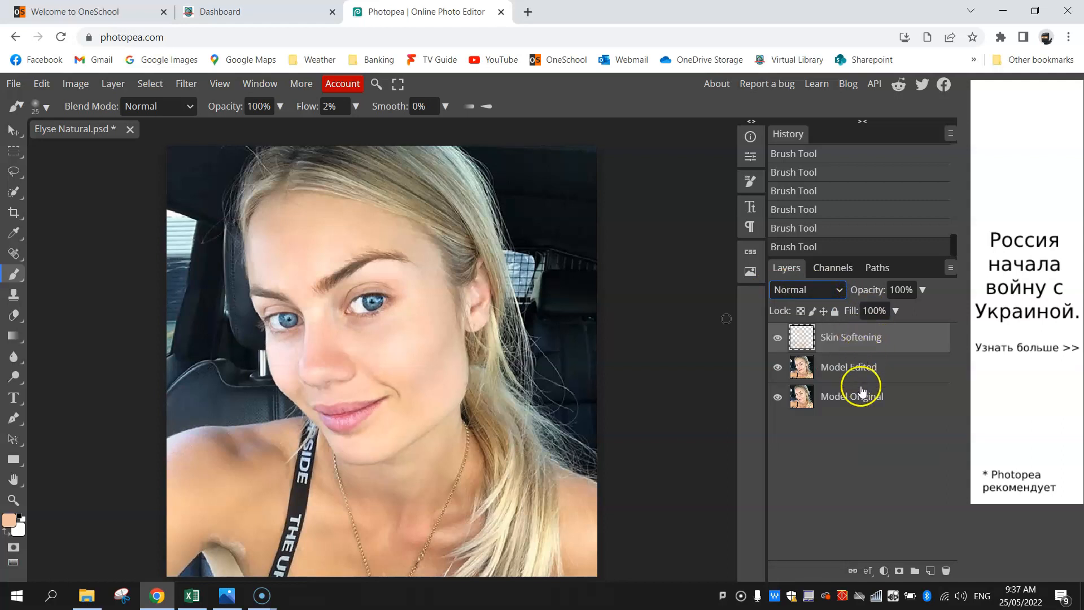
{"action": "left_click", "coordinate": [839, 290]}
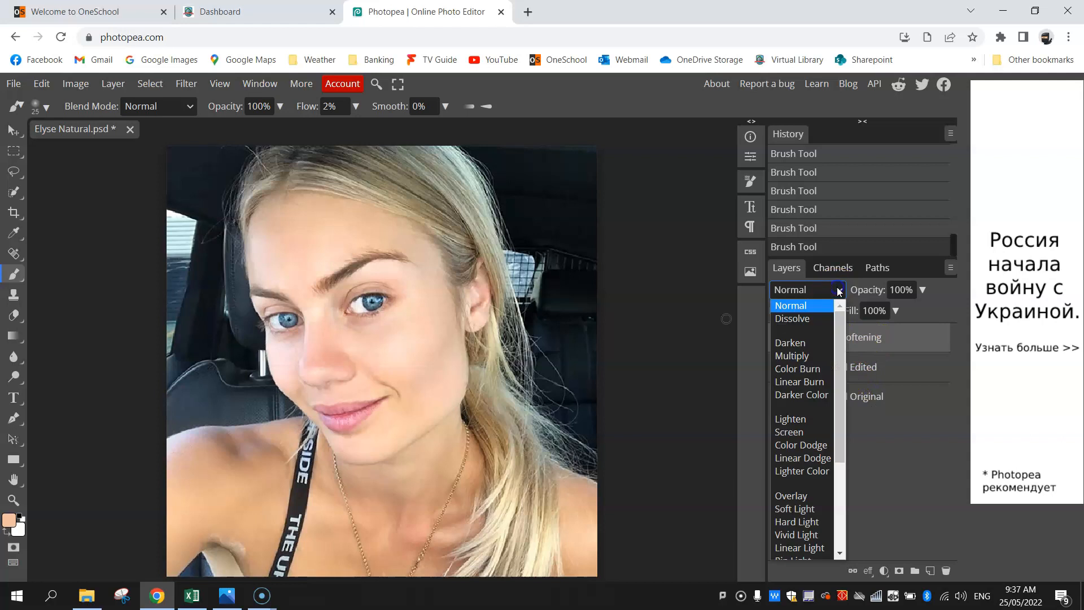
{"action": "left_click", "coordinate": [817, 318]}
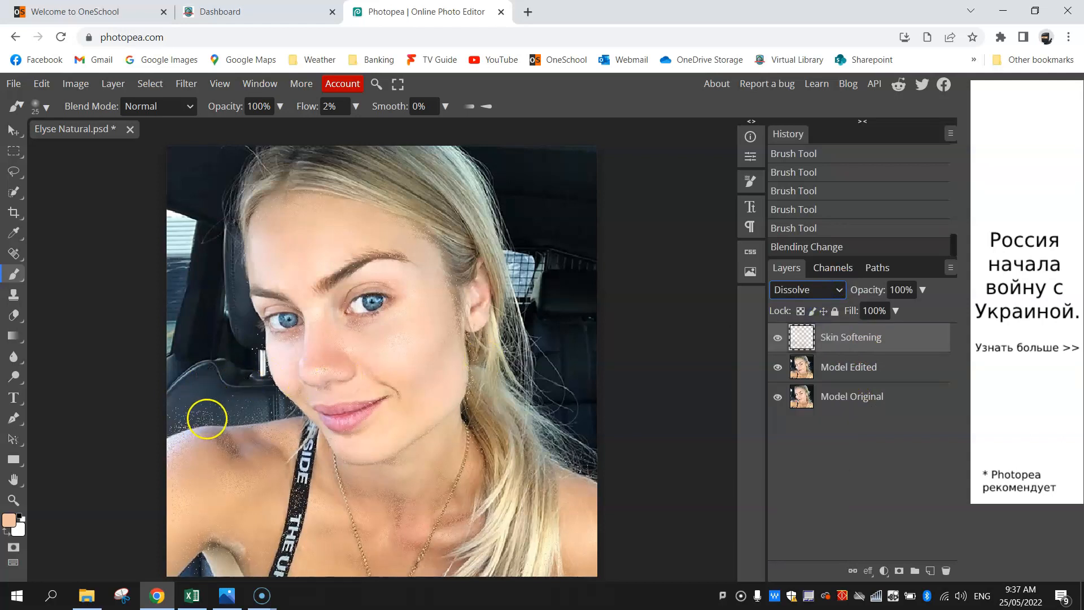
{"action": "left_click", "coordinate": [835, 291]}
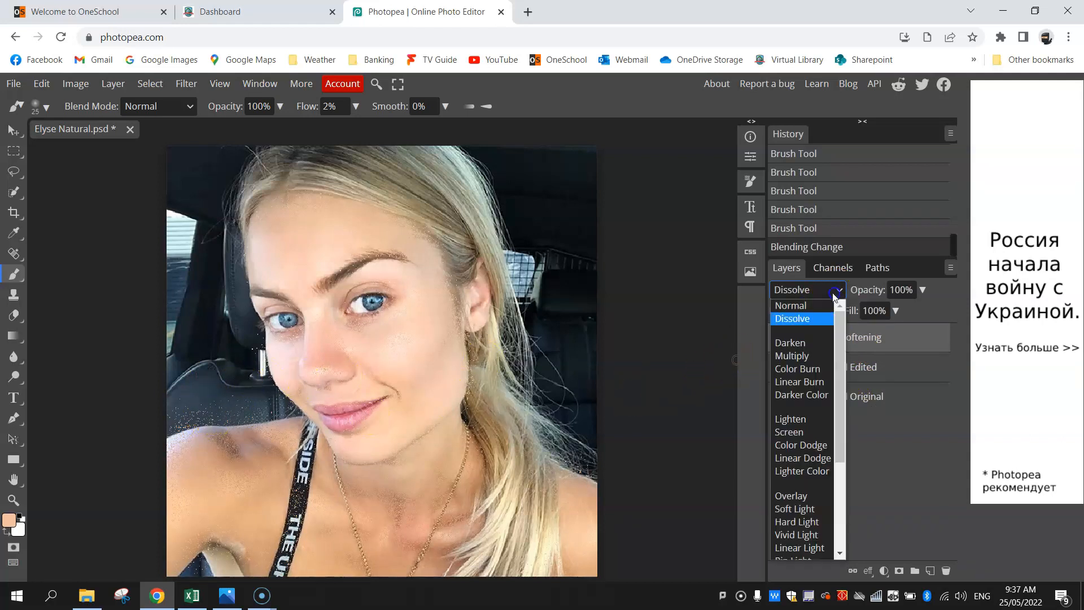
{"action": "left_click", "coordinate": [804, 344]}
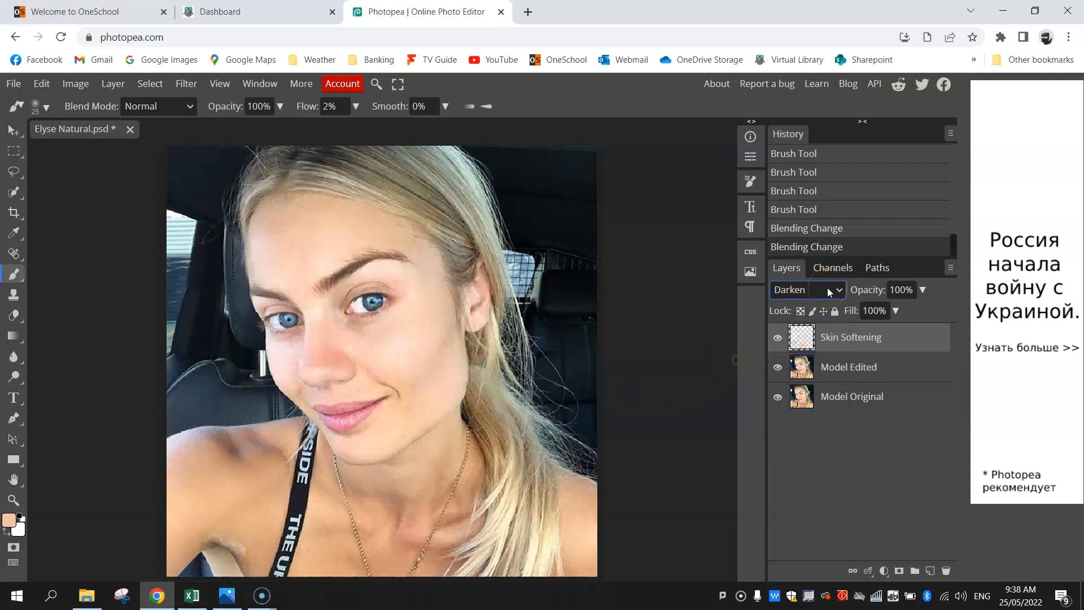
Try further blend modes on the Skin Softening layer, including Linear Burn, Linear Dodge and Vivid Light.
{"action": "left_click", "coordinate": [816, 293]}
{"action": "left_click", "coordinate": [815, 313]}
{"action": "key", "text": "Down"}
{"action": "key", "text": "Down"}
{"action": "key", "text": "Down"}
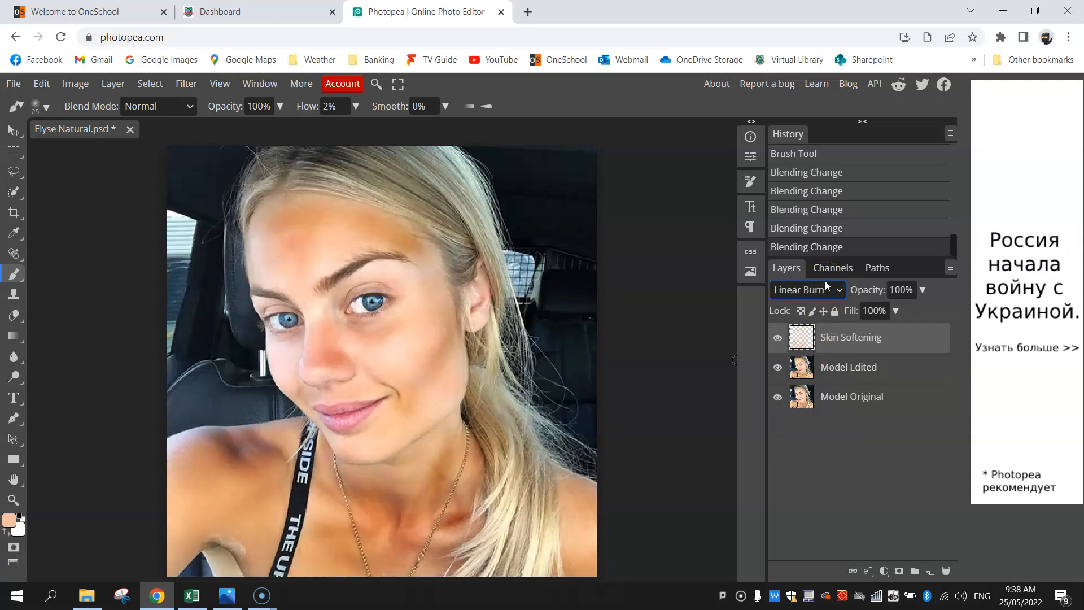
{"action": "key", "text": "Down"}
{"action": "key", "text": "Down"}
{"action": "key", "text": "Down"}
{"action": "key", "text": "Down"}
{"action": "key", "text": "Down"}
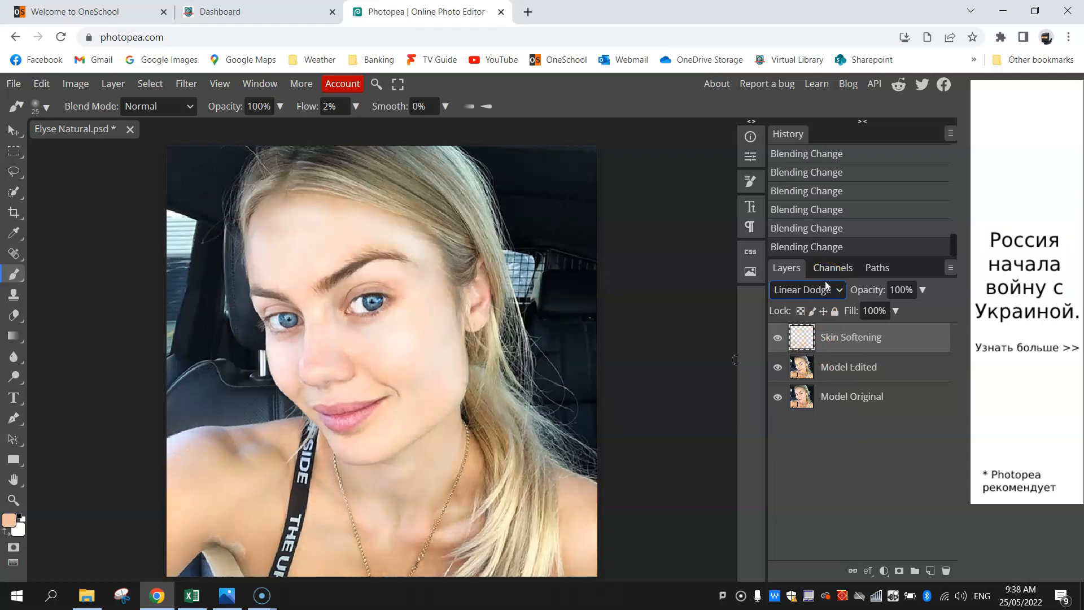
{"action": "key", "text": "Down"}
{"action": "key", "text": "Down"}
{"action": "key", "text": "Down"}
{"action": "key", "text": "Down"}
{"action": "key", "text": "Down"}
Set the Skin Softening layer's blend mode to Luminosity.
{"action": "left_click", "coordinate": [834, 290]}
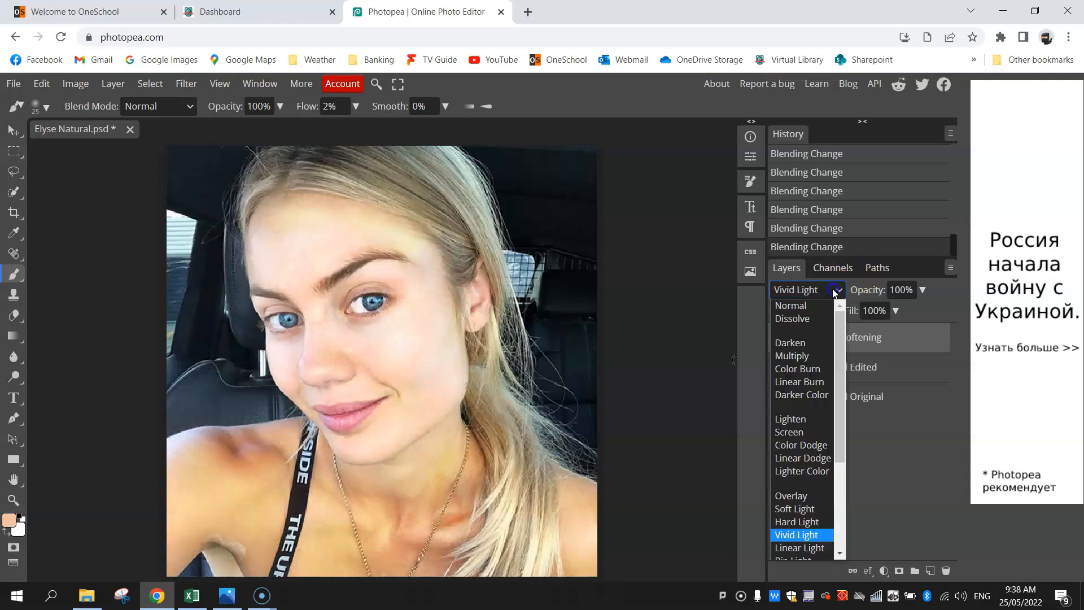
{"action": "scroll", "coordinate": [828, 475], "scroll_direction": "down", "scroll_amount": 3}
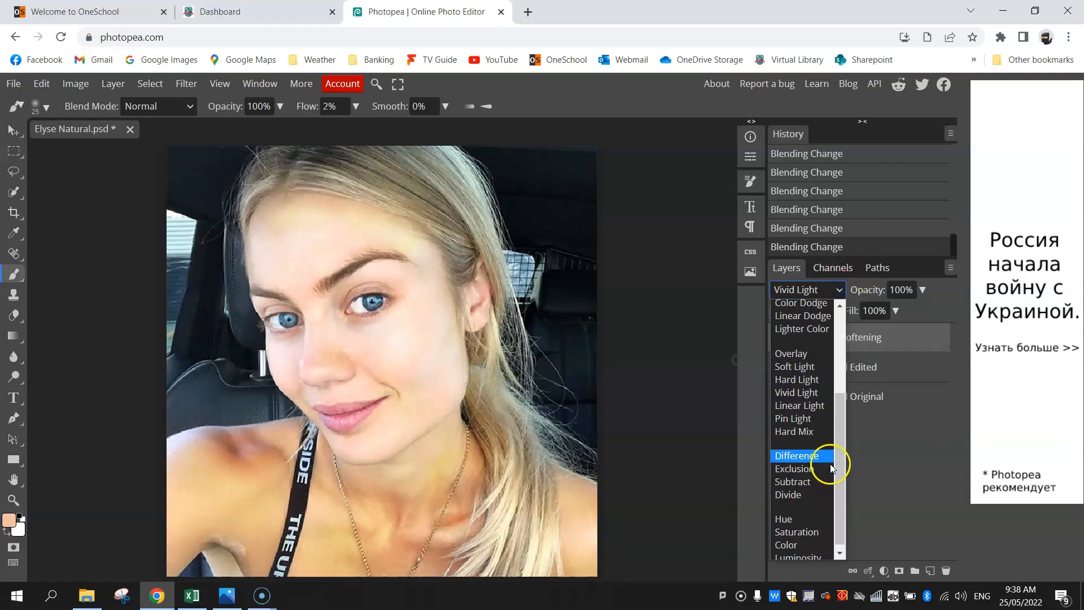
{"action": "left_click", "coordinate": [821, 553]}
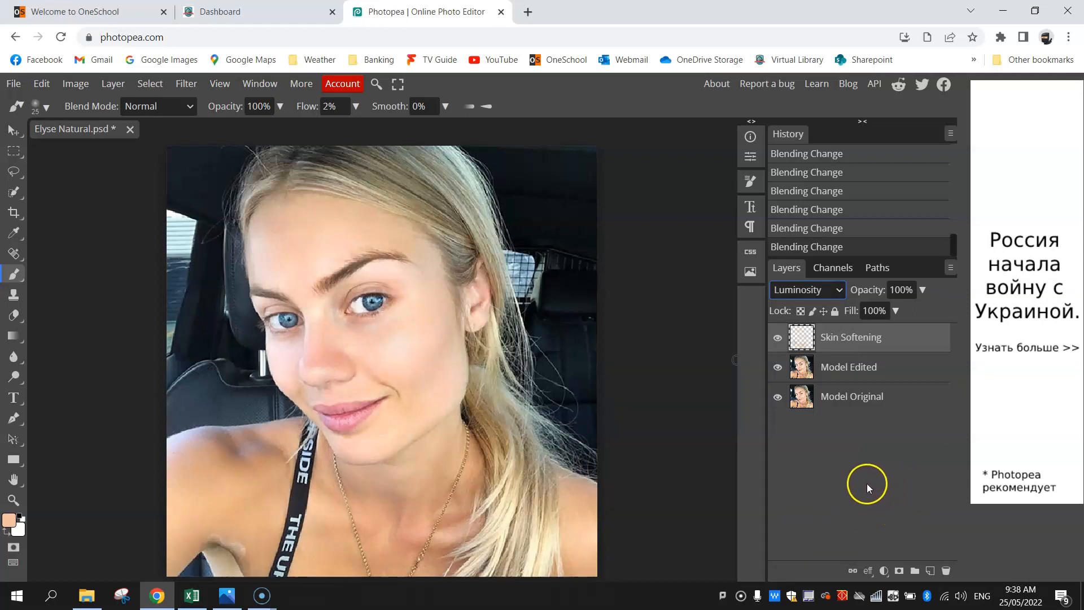
Compare the portrait with and without the Skin Softening layer in its Luminosity blend mode.
{"action": "left_click", "coordinate": [778, 338]}
{"action": "left_click", "coordinate": [777, 337]}
{"action": "left_click", "coordinate": [778, 338]}
{"action": "left_click", "coordinate": [778, 337]}
Start a Levels adjustment on the Model Edited layer and set its shadow input level to 10.
{"action": "left_click", "coordinate": [904, 368]}
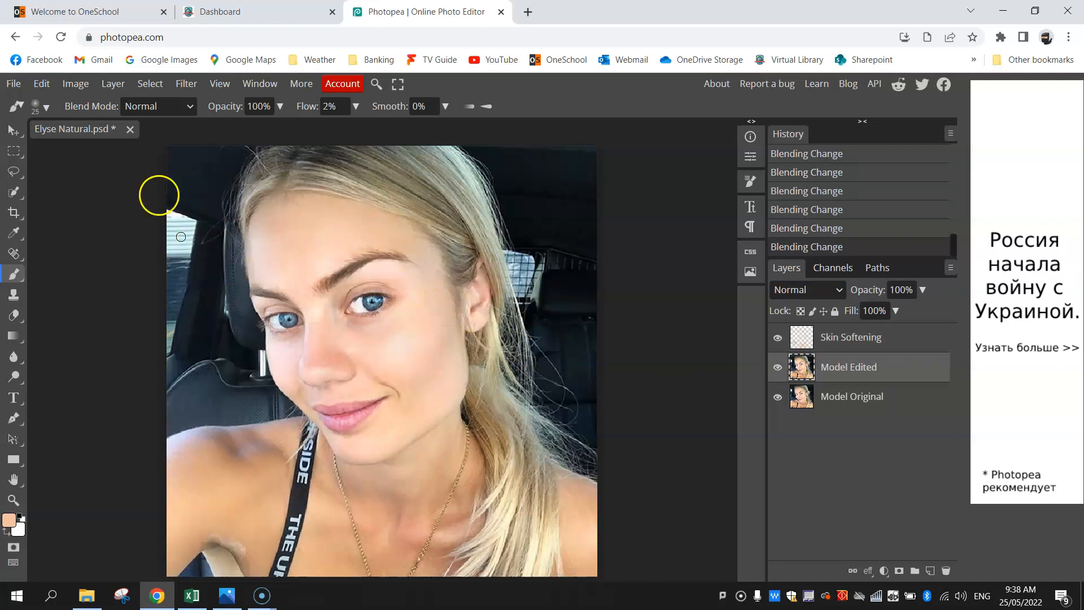
{"action": "left_click", "coordinate": [65, 85]}
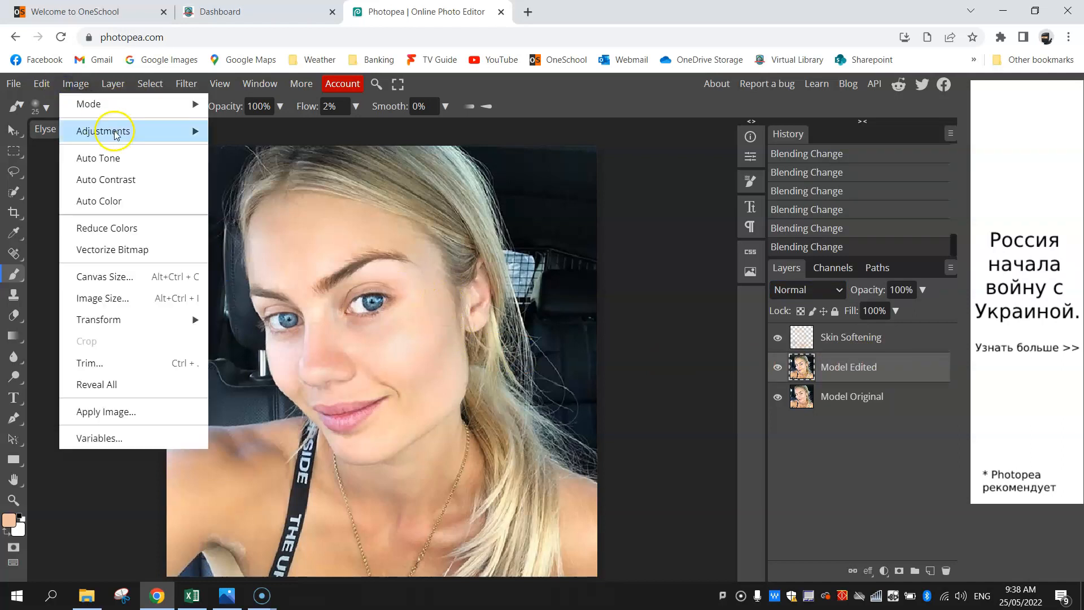
{"action": "mouse_move", "coordinate": [118, 135]}
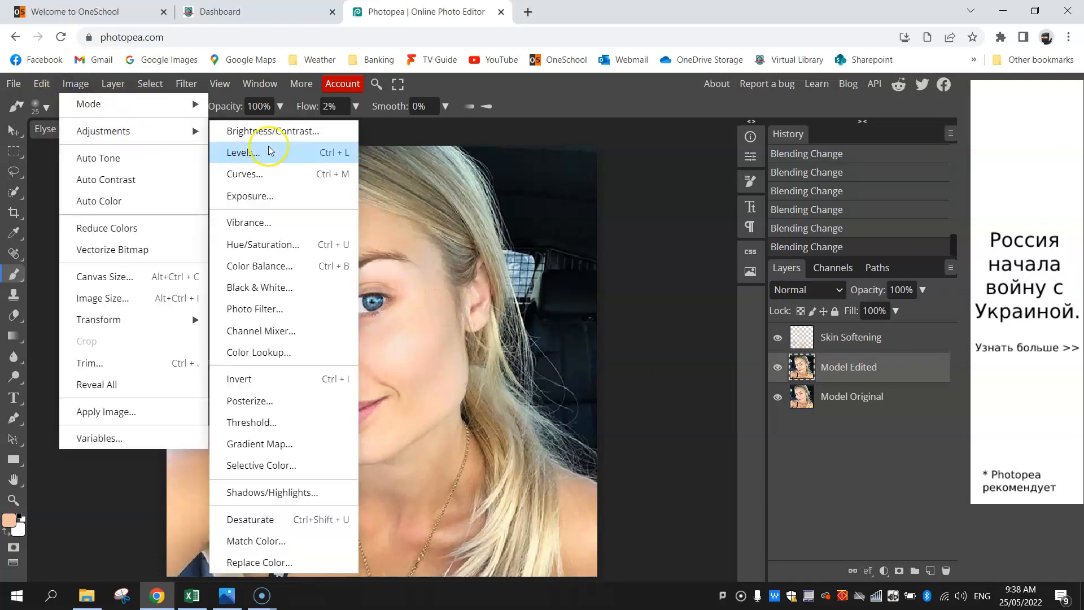
{"action": "left_click", "coordinate": [299, 158]}
{"action": "left_click_drag", "start_coordinate": [701, 193], "coordinate": [671, 140]}
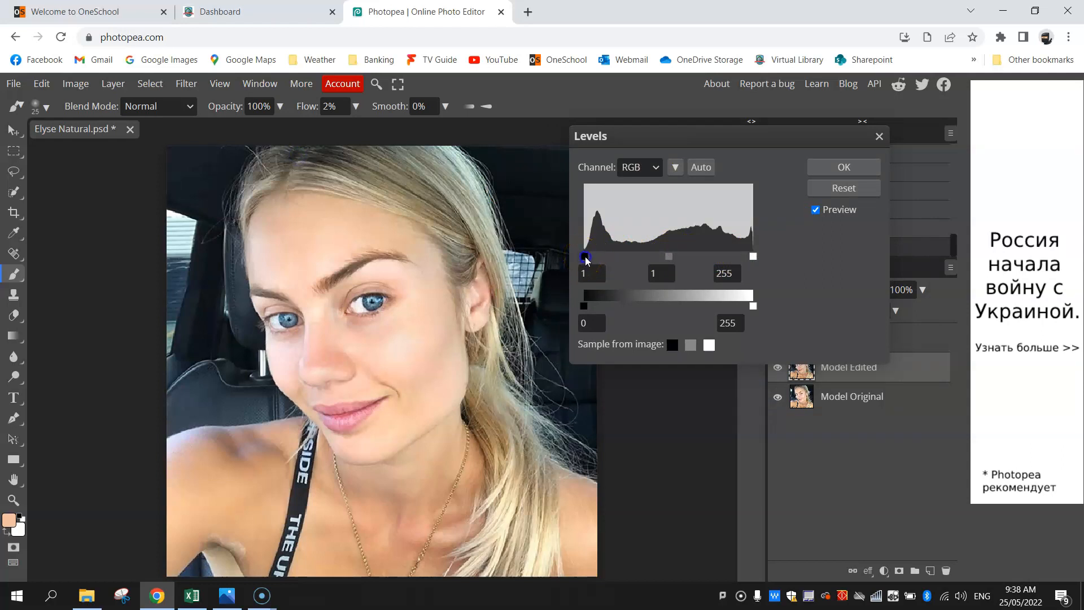
{"action": "mouse_move", "coordinate": [589, 259]}
{"action": "left_mouse_down"}
{"action": "mouse_move", "coordinate": [603, 258]}
{"action": "mouse_move", "coordinate": [570, 257]}
{"action": "left_mouse_up"}
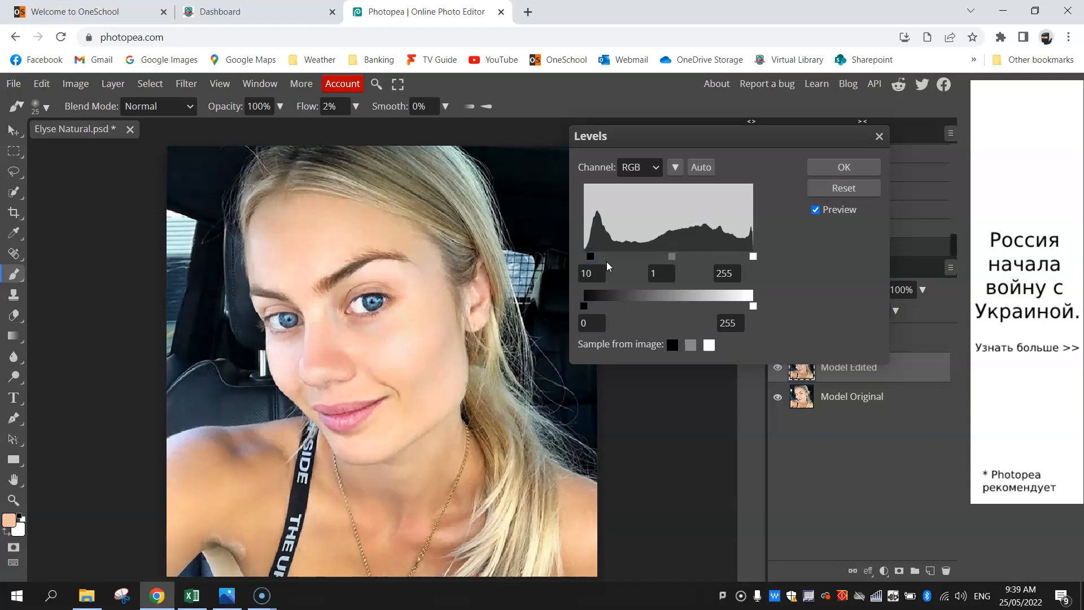
Set the Levels midtone input to 0.89, compare the preview on and off, and apply the adjustment.
{"action": "left_click_drag", "start_coordinate": [685, 138], "coordinate": [719, 140]}
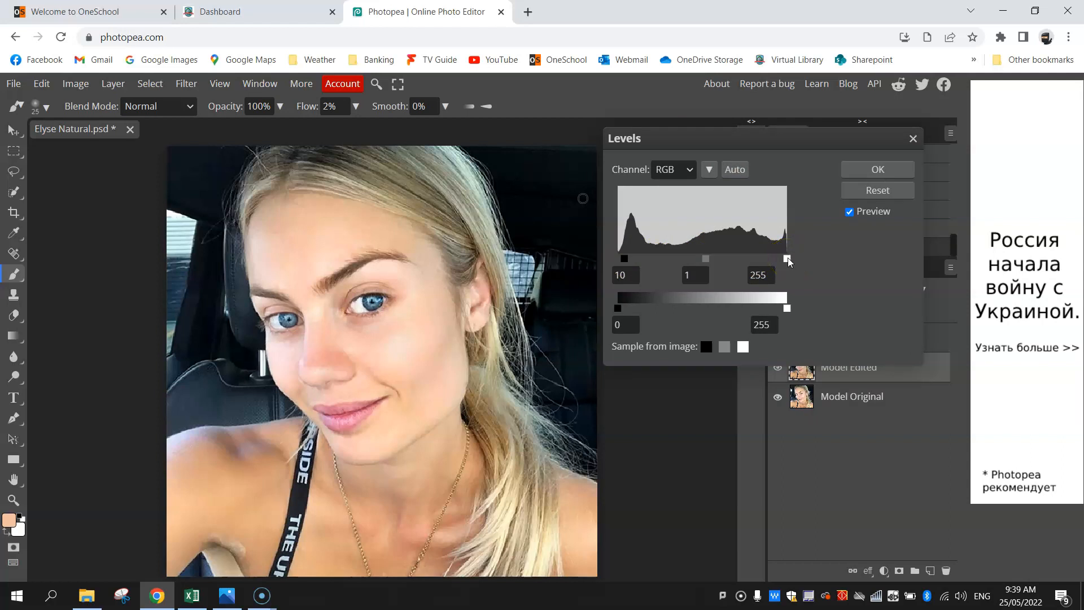
{"action": "left_click_drag", "start_coordinate": [787, 260], "coordinate": [819, 255]}
{"action": "mouse_move", "coordinate": [706, 261]}
{"action": "left_mouse_down"}
{"action": "mouse_move", "coordinate": [690, 261]}
{"action": "mouse_move", "coordinate": [718, 262]}
{"action": "mouse_move", "coordinate": [700, 266]}
{"action": "left_mouse_up"}
{"action": "left_click_drag", "start_coordinate": [713, 267], "coordinate": [710, 265]}
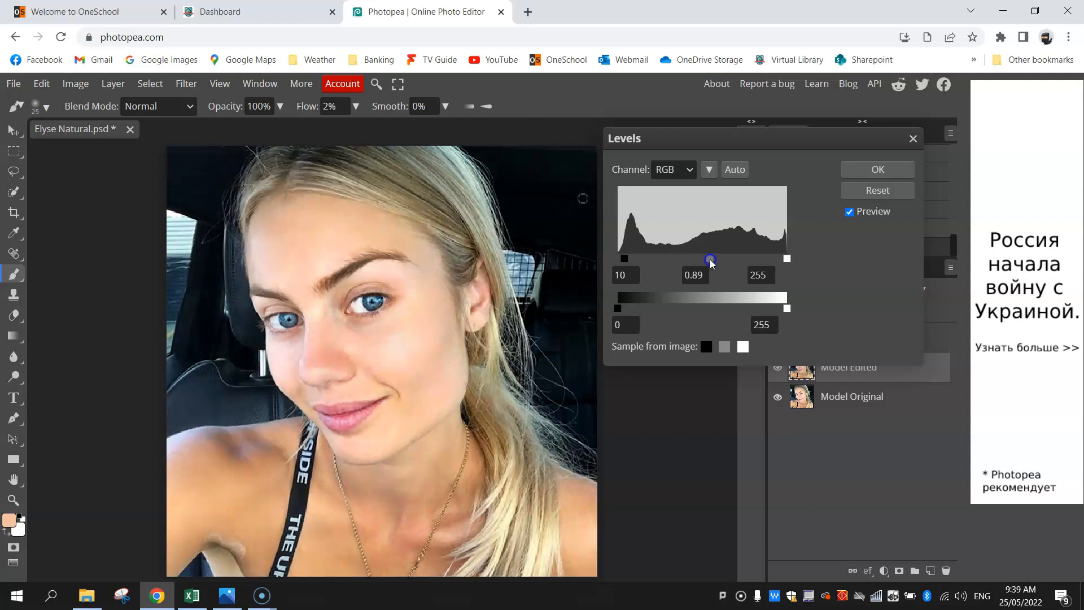
{"action": "left_click", "coordinate": [849, 213]}
{"action": "left_click", "coordinate": [851, 214]}
{"action": "left_click", "coordinate": [851, 214]}
{"action": "left_click", "coordinate": [851, 214]}
{"action": "left_click", "coordinate": [862, 169]}
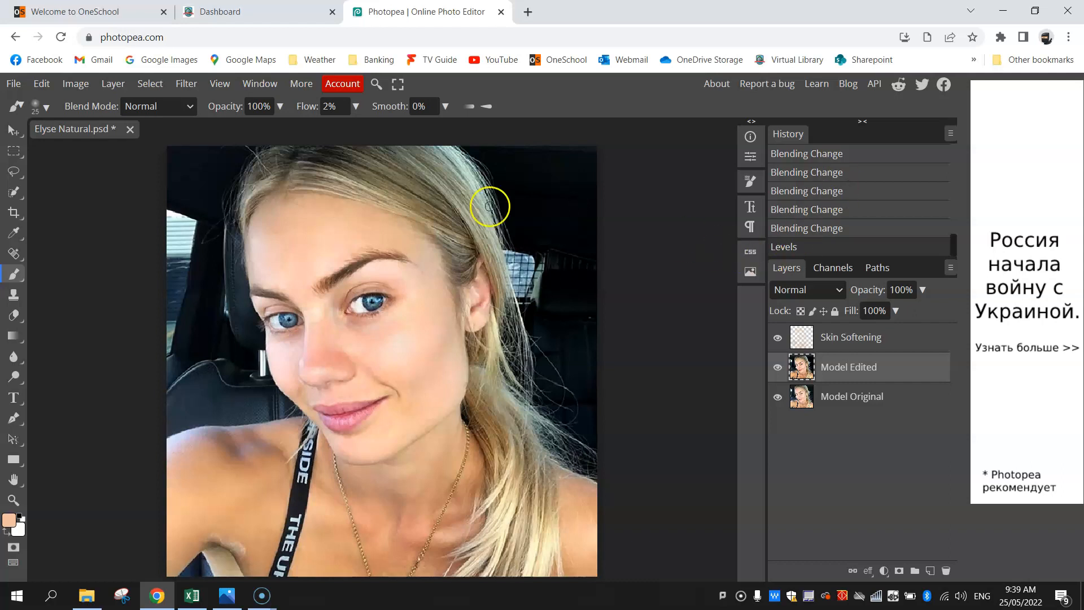
Lower the Model Edited layer's saturation to -10 with Hue/Saturation, compare the preview, and apply it.
{"action": "left_click", "coordinate": [75, 85]}
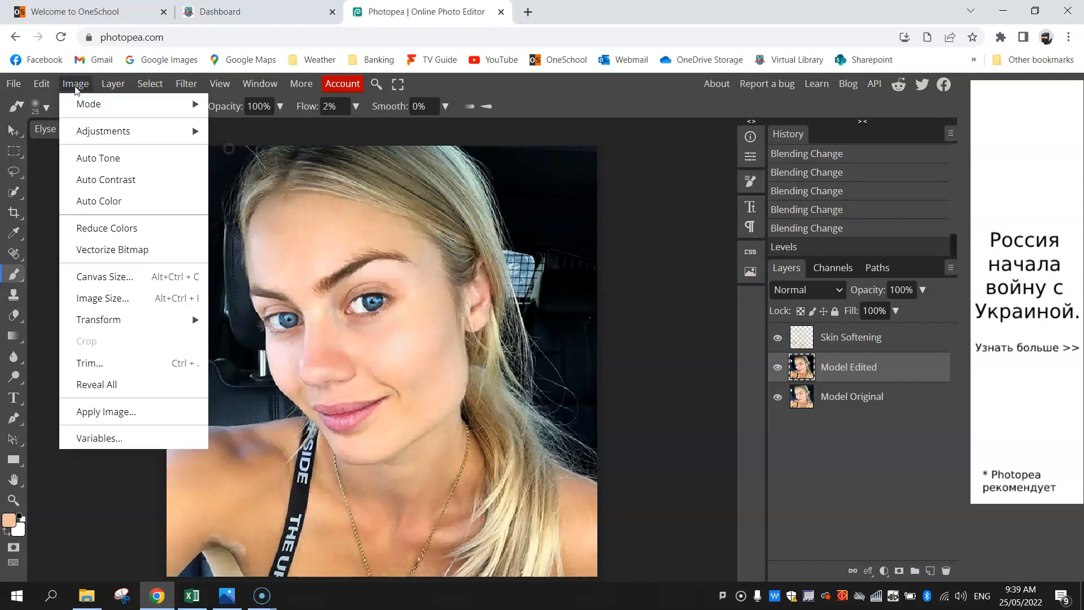
{"action": "left_click", "coordinate": [86, 137]}
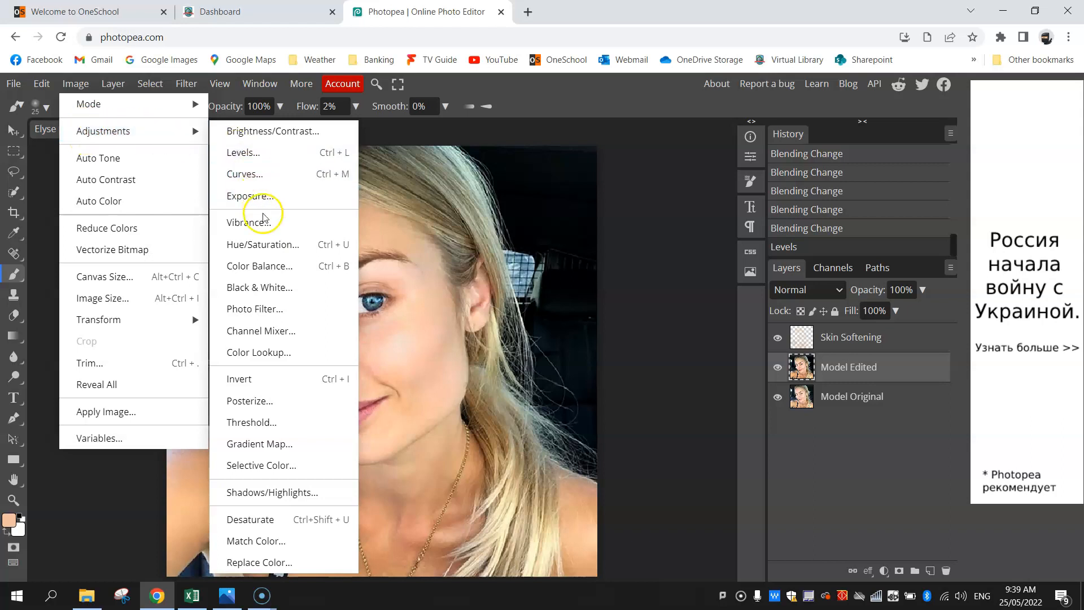
{"action": "left_click", "coordinate": [281, 245]}
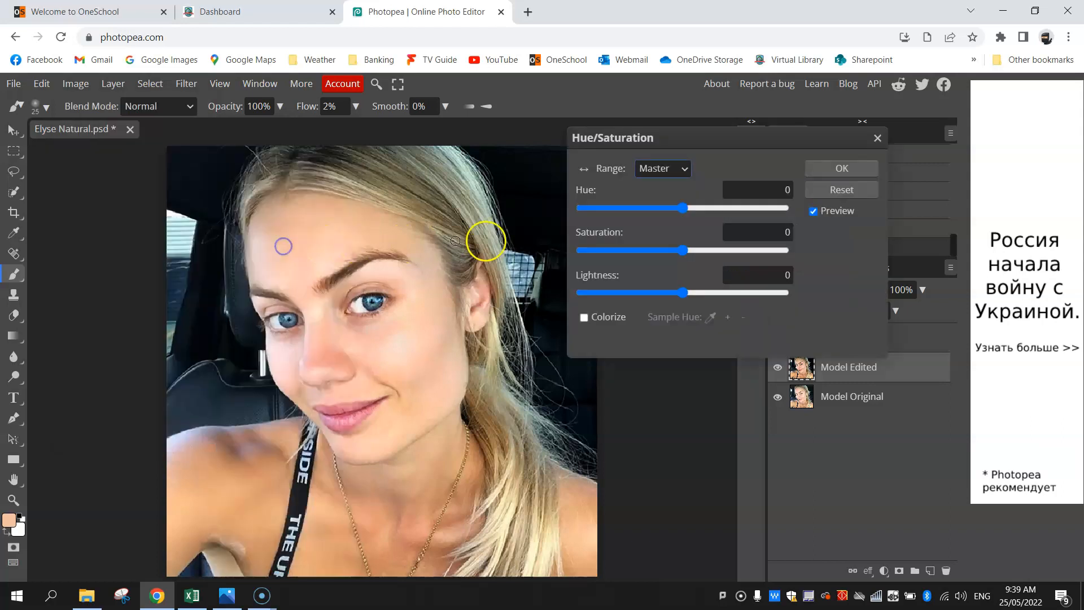
{"action": "left_click_drag", "start_coordinate": [723, 134], "coordinate": [756, 130]}
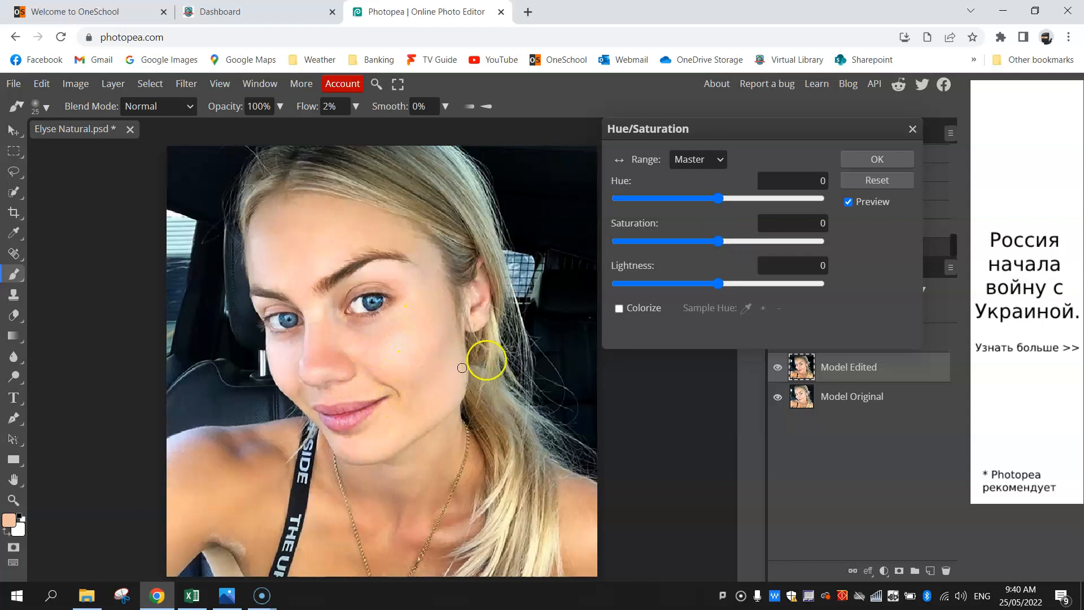
{"action": "left_click_drag", "start_coordinate": [716, 242], "coordinate": [711, 244]}
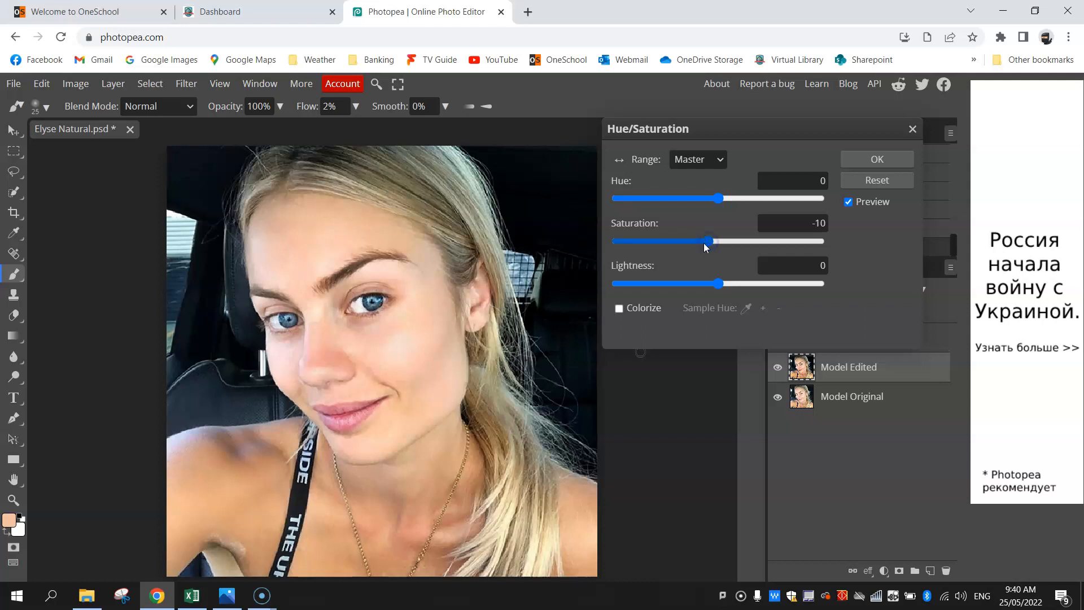
{"action": "left_click", "coordinate": [807, 225]}
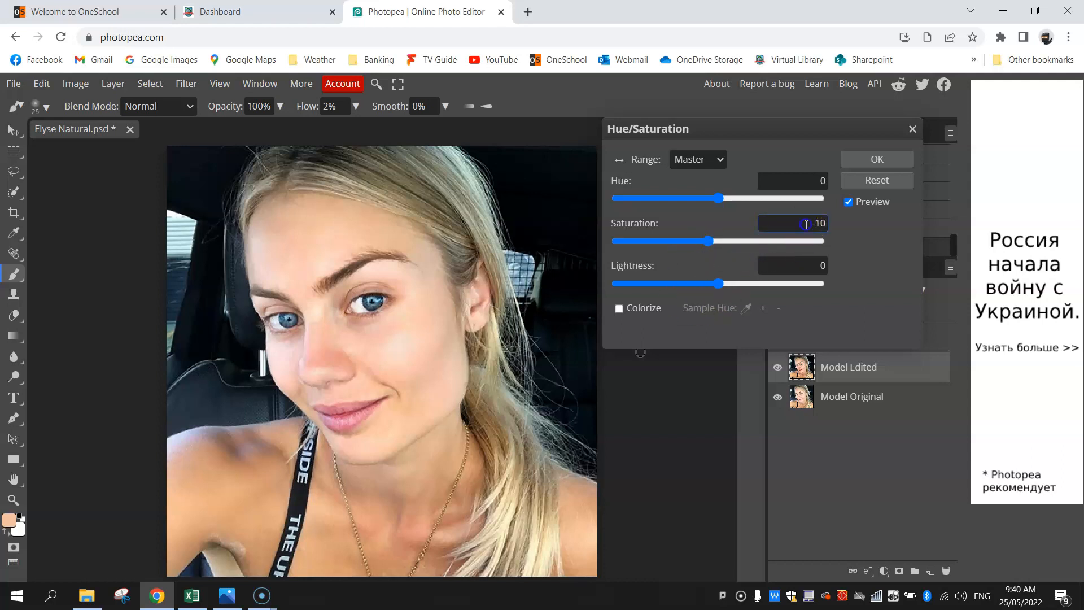
{"action": "left_click", "coordinate": [849, 202]}
{"action": "left_click", "coordinate": [849, 202]}
{"action": "left_click", "coordinate": [849, 202]}
{"action": "left_click", "coordinate": [876, 159]}
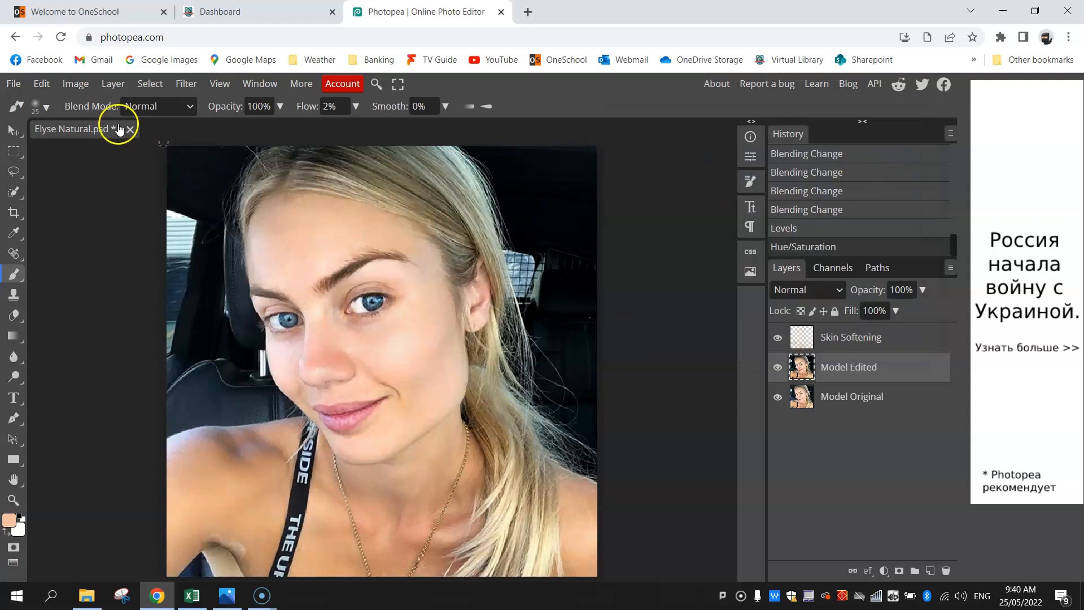
Start a Photo Filter adjustment on the Model Edited layer, keeping the orange colour ec8900, and set the density to 10%.
{"action": "left_click", "coordinate": [72, 88]}
{"action": "mouse_move", "coordinate": [107, 131]}
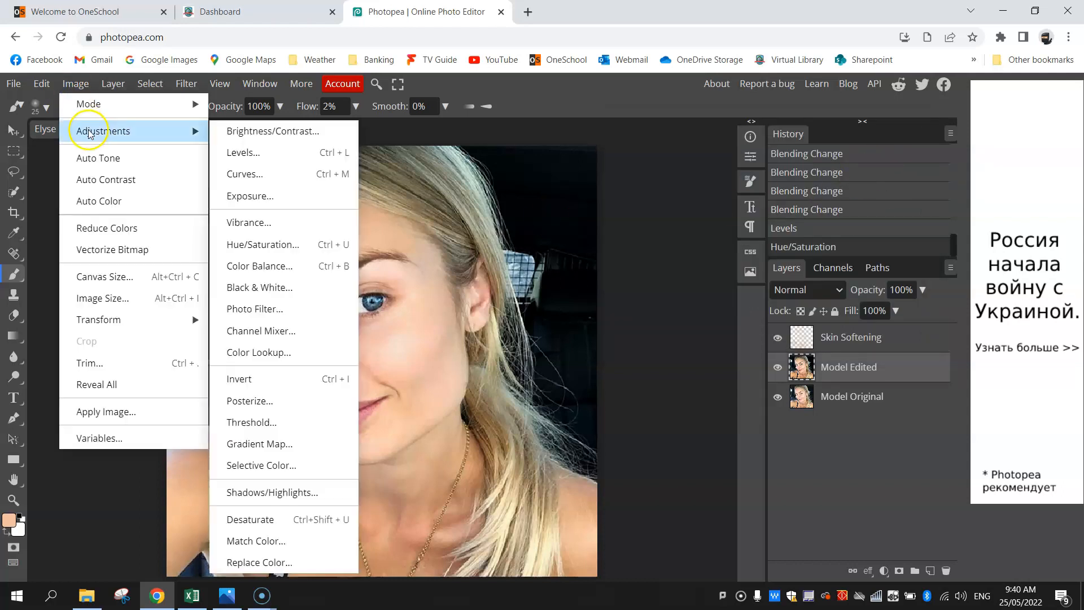
{"action": "left_click", "coordinate": [290, 308]}
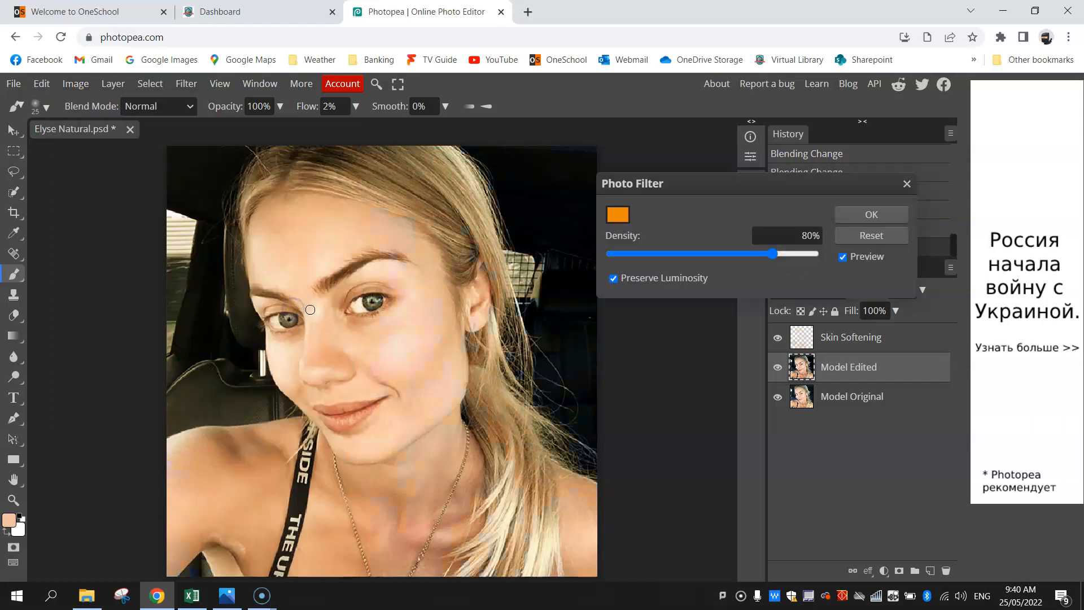
{"action": "left_click", "coordinate": [618, 215]}
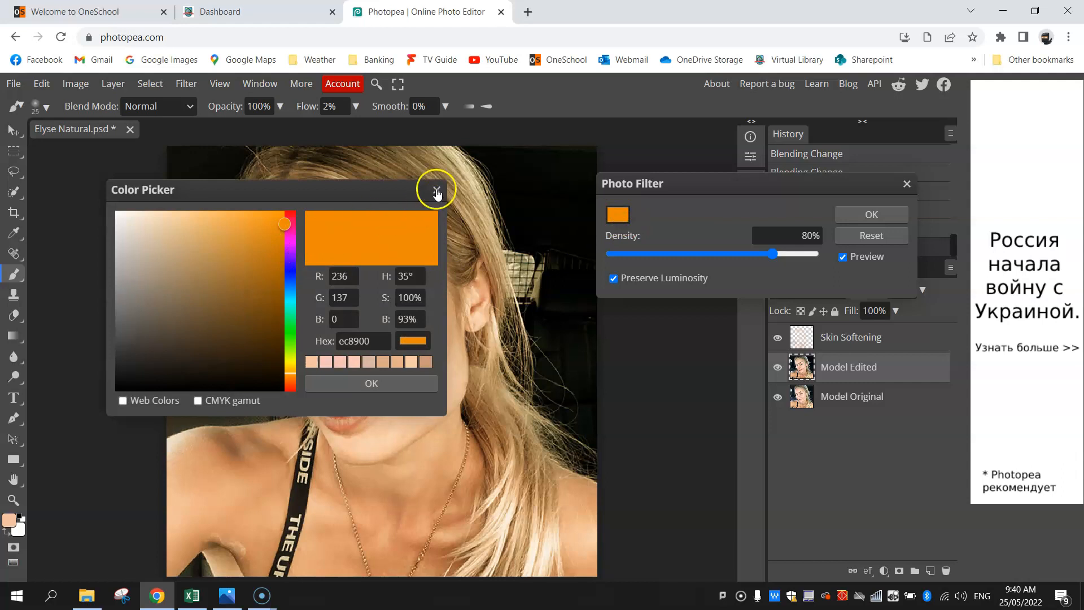
{"action": "left_click", "coordinate": [437, 191]}
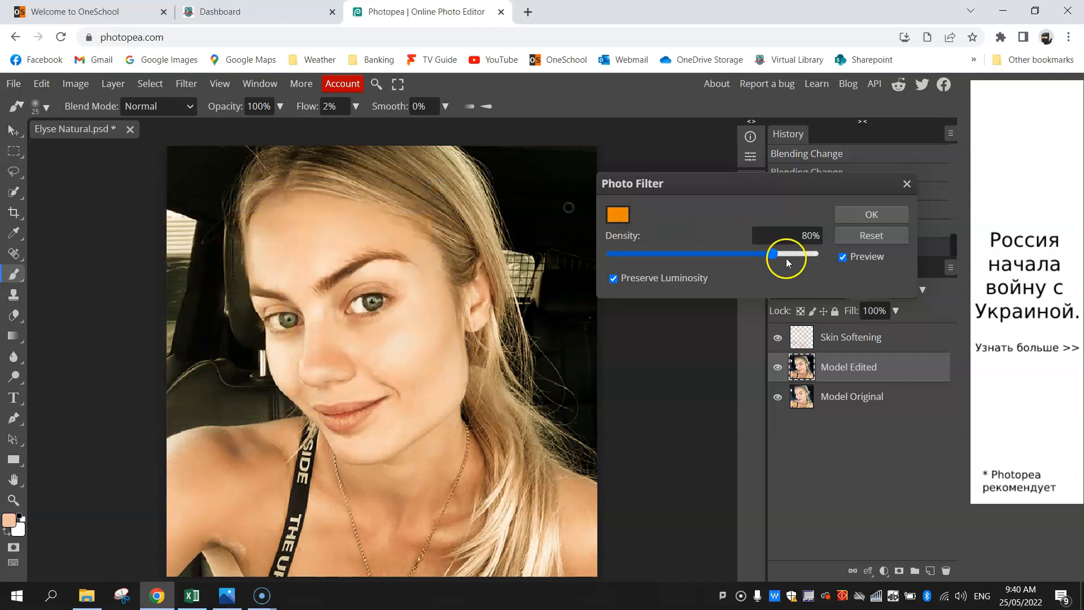
{"action": "left_click", "coordinate": [805, 235]}
{"action": "left_click", "coordinate": [802, 236]}
{"action": "type", "text": "1"}
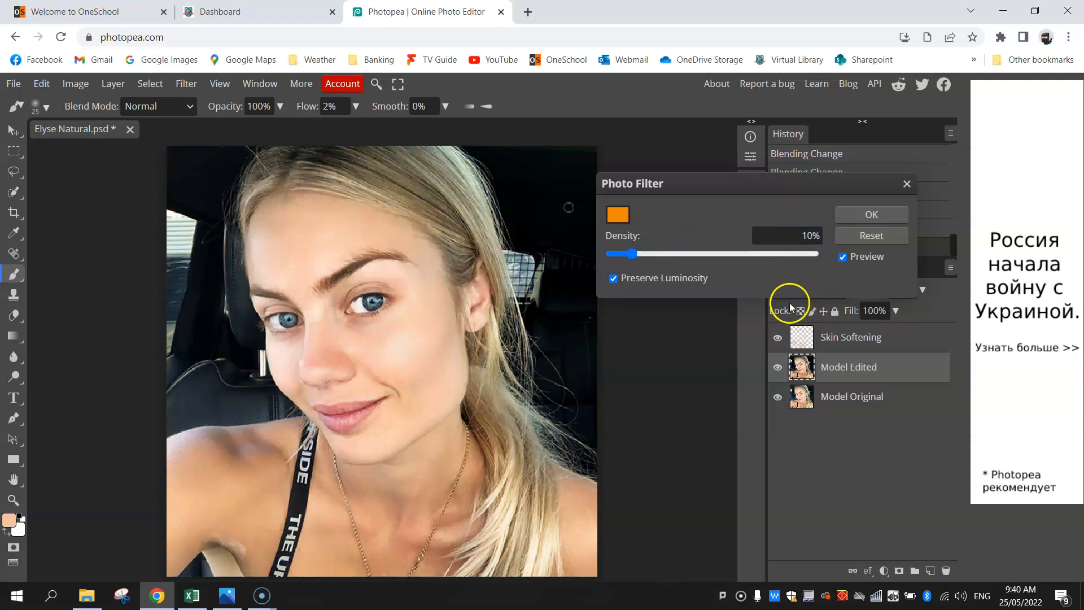
Compare the Photo Filter preview, reduce the density to 7%, and apply the filter.
{"action": "left_click", "coordinate": [843, 258]}
{"action": "left_click", "coordinate": [843, 258]}
{"action": "left_click", "coordinate": [808, 235]}
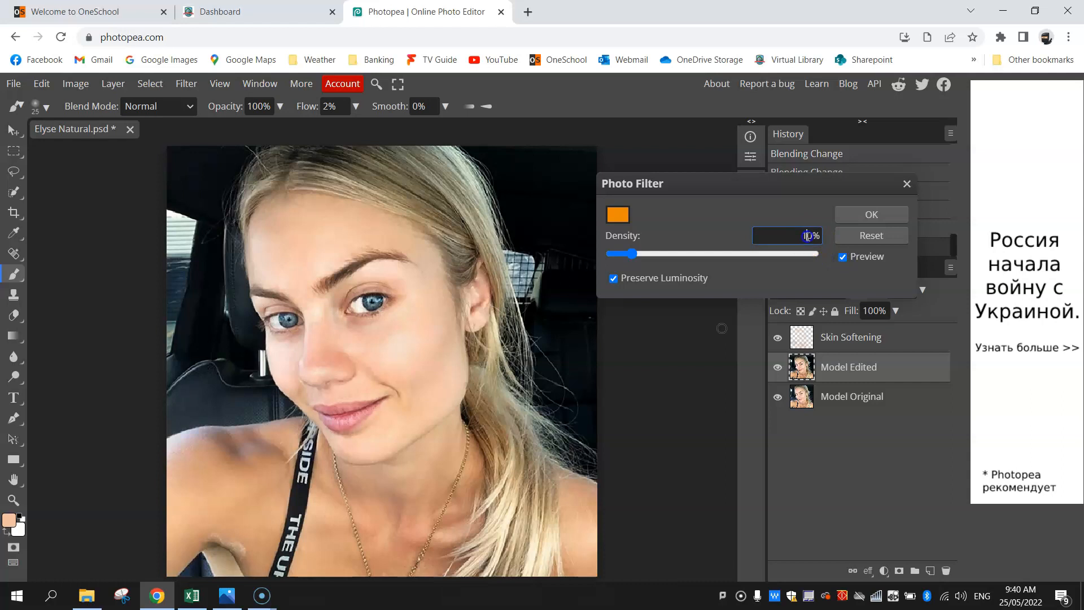
{"action": "key", "text": "Down"}
{"action": "key", "text": "Down"}
{"action": "left_click", "coordinate": [842, 256]}
{"action": "left_click", "coordinate": [842, 257]}
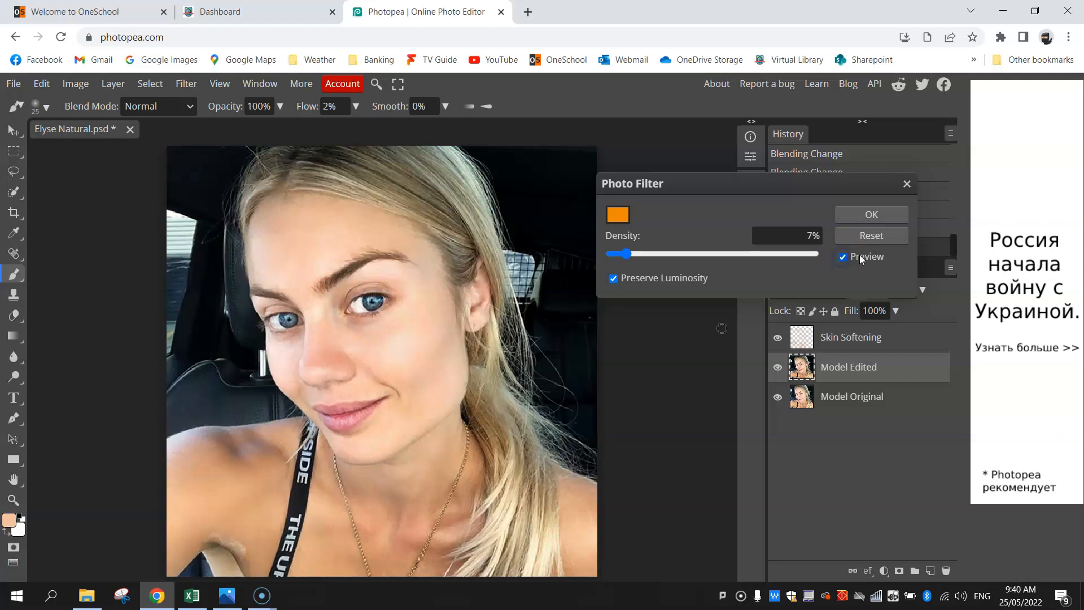
{"action": "left_click", "coordinate": [876, 211]}
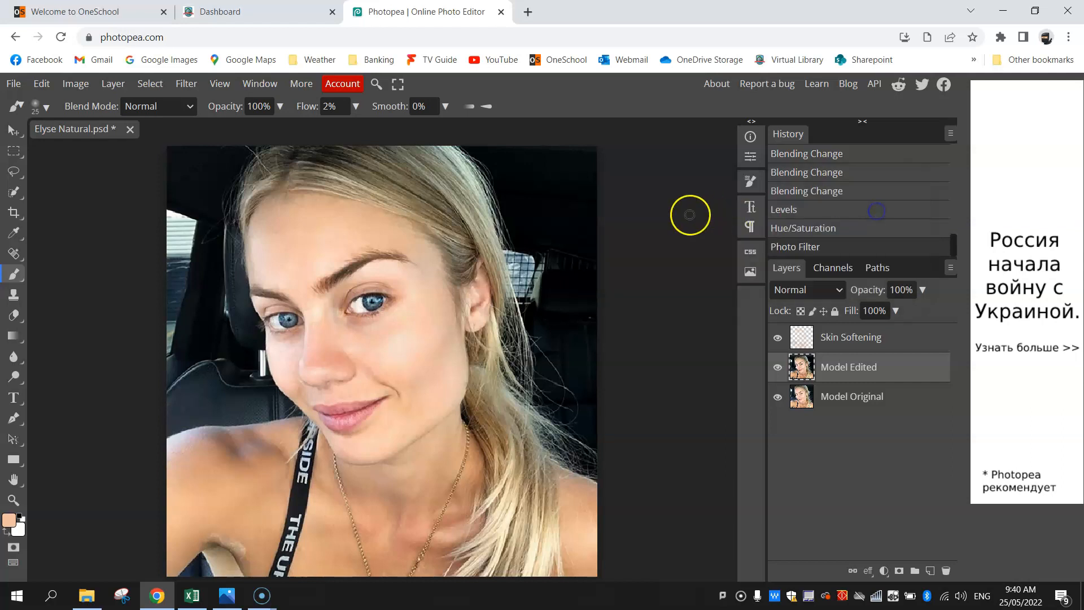
Merge the Skin Softening and Model Edited layers into a single layer.
{"action": "left_click", "coordinate": [685, 212]}
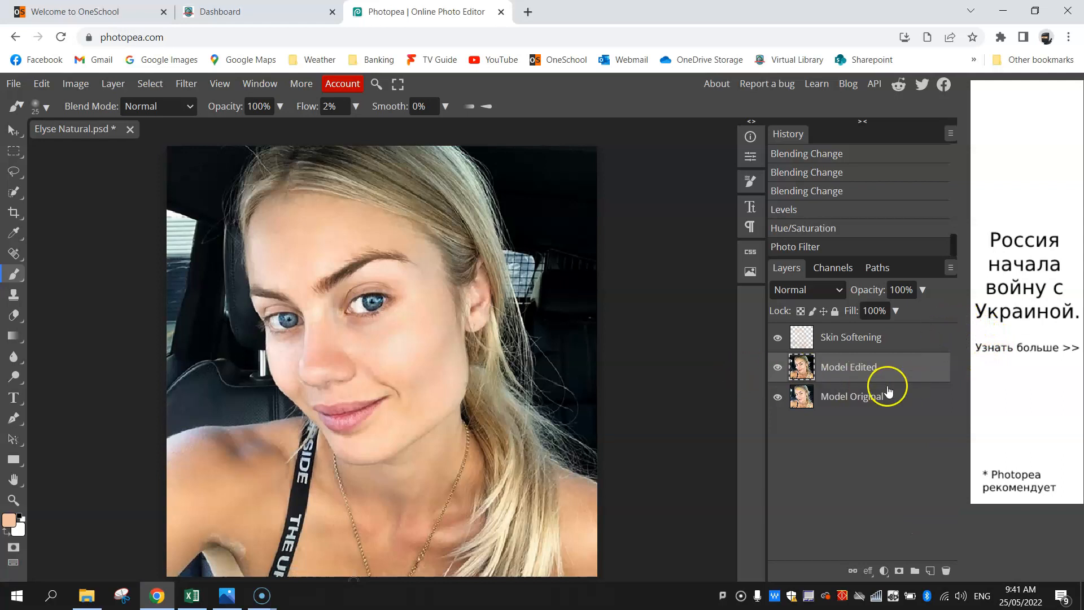
{"action": "left_click", "coordinate": [899, 344], "text": "ctrl"}
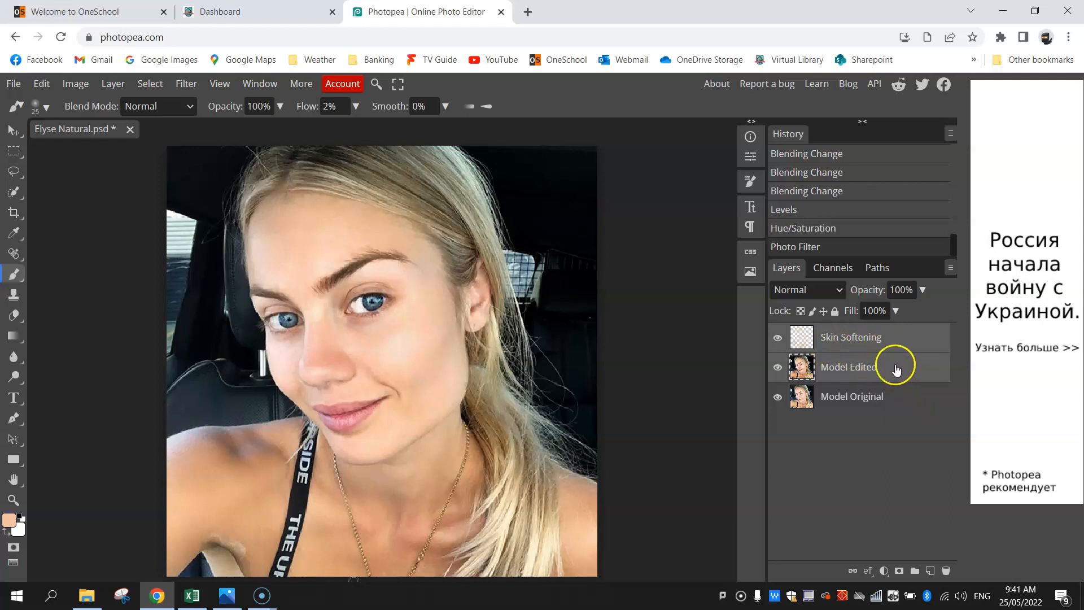
{"action": "right_click", "coordinate": [902, 345]}
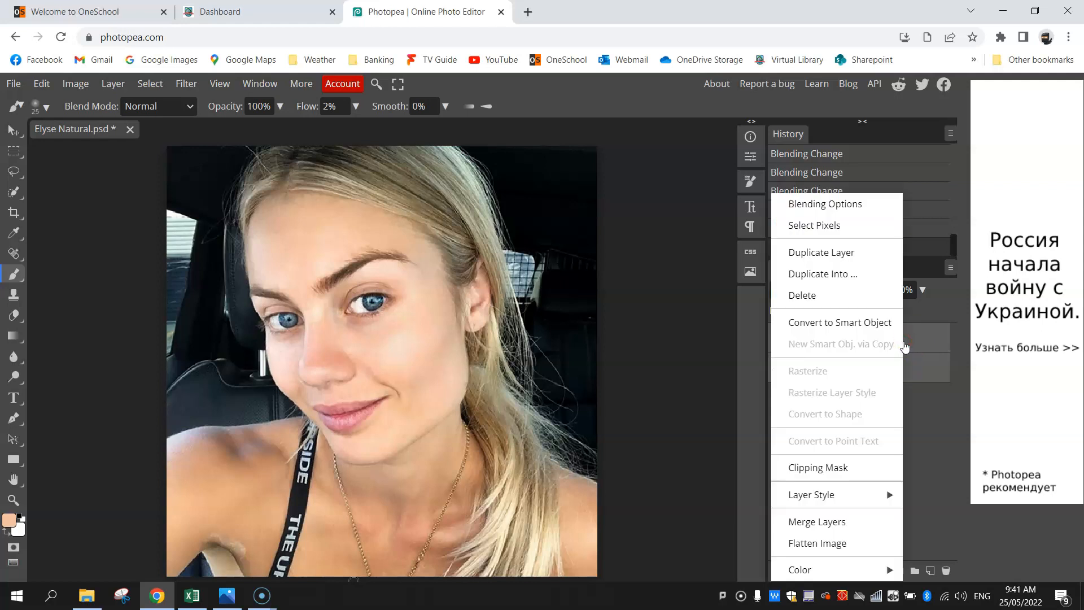
{"action": "left_click", "coordinate": [830, 519]}
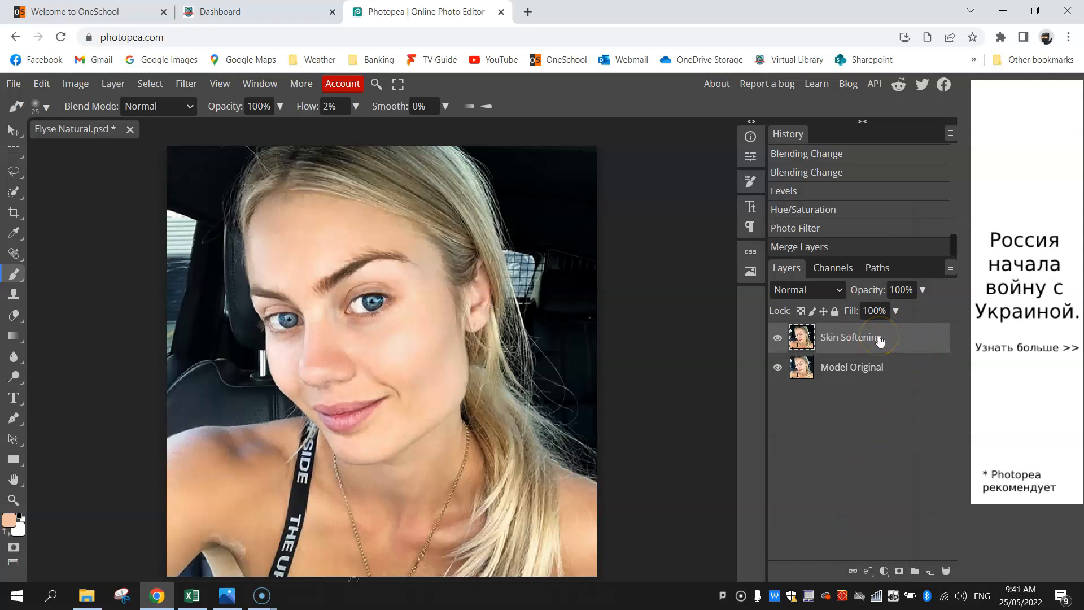
Compare the merged retouched layer with the Model Original portrait by repeatedly hiding and showing it.
{"action": "left_click", "coordinate": [778, 338]}
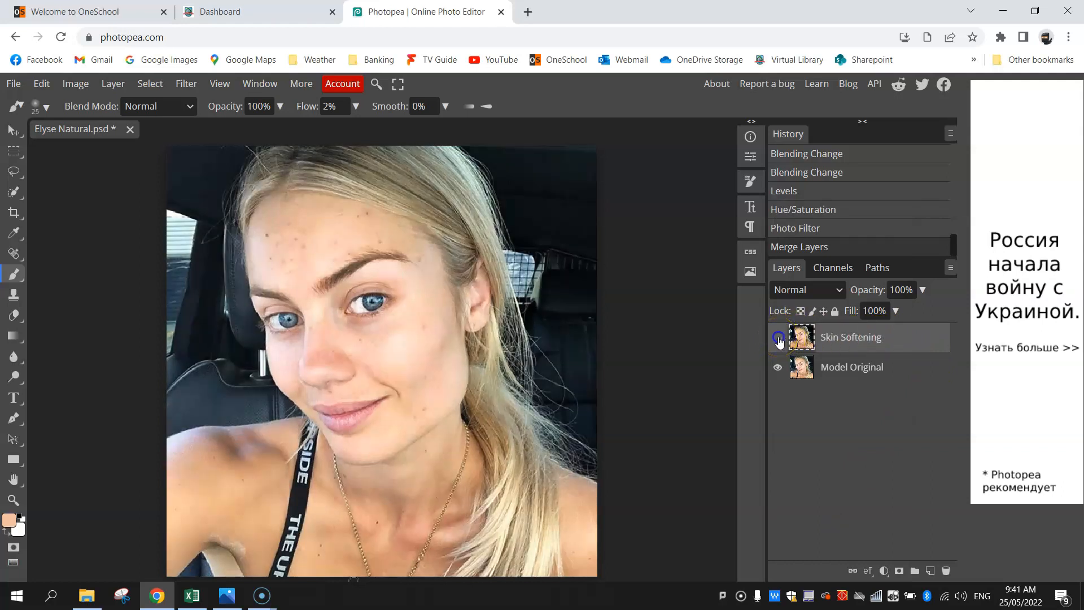
{"action": "left_click", "coordinate": [779, 339]}
{"action": "left_click", "coordinate": [779, 339]}
{"action": "left_click", "coordinate": [779, 339]}
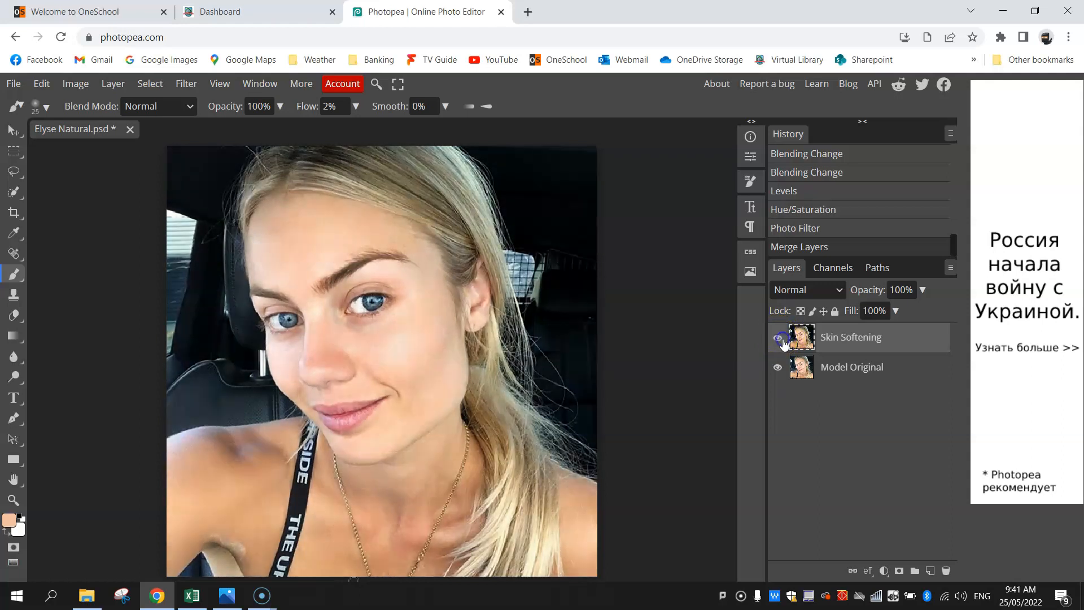
{"action": "left_click", "coordinate": [779, 339]}
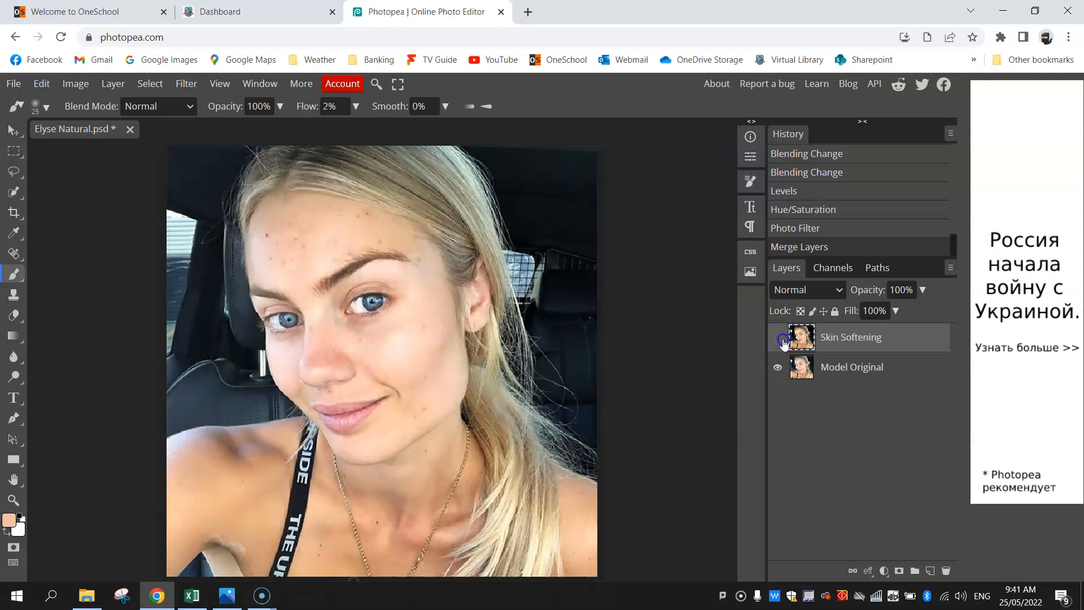
{"action": "left_click", "coordinate": [779, 338]}
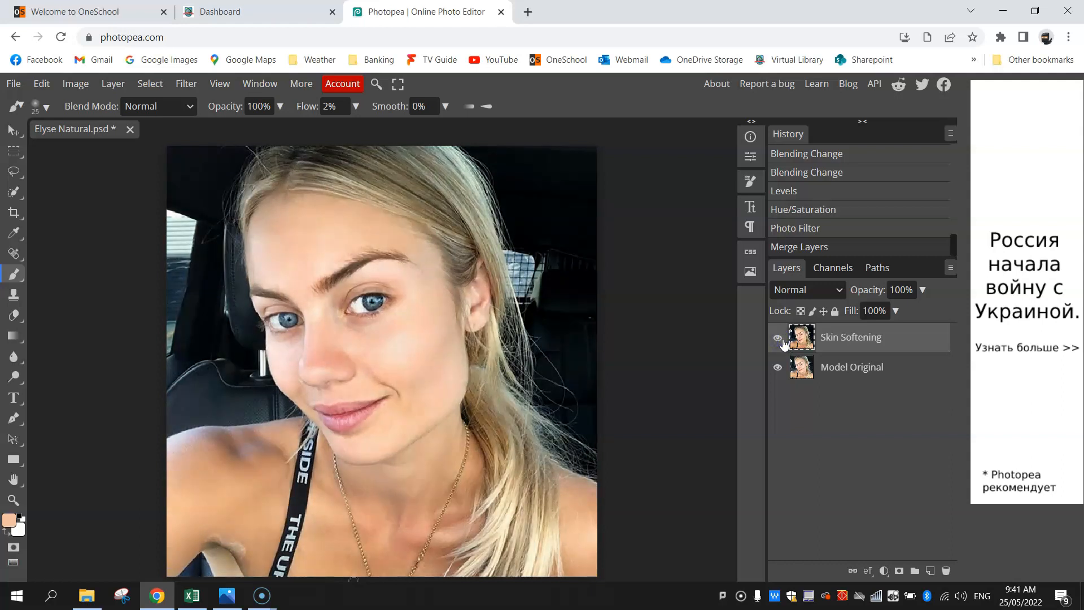
{"action": "left_click", "coordinate": [779, 339]}
{"action": "left_click", "coordinate": [778, 339]}
{"action": "left_click", "coordinate": [778, 339]}
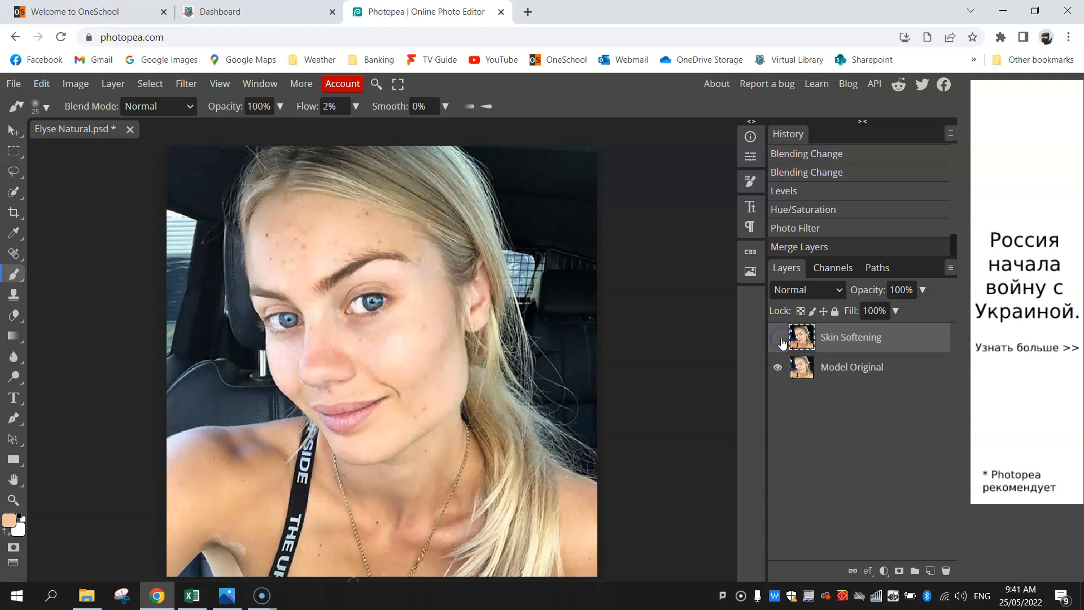
{"action": "left_click", "coordinate": [778, 338]}
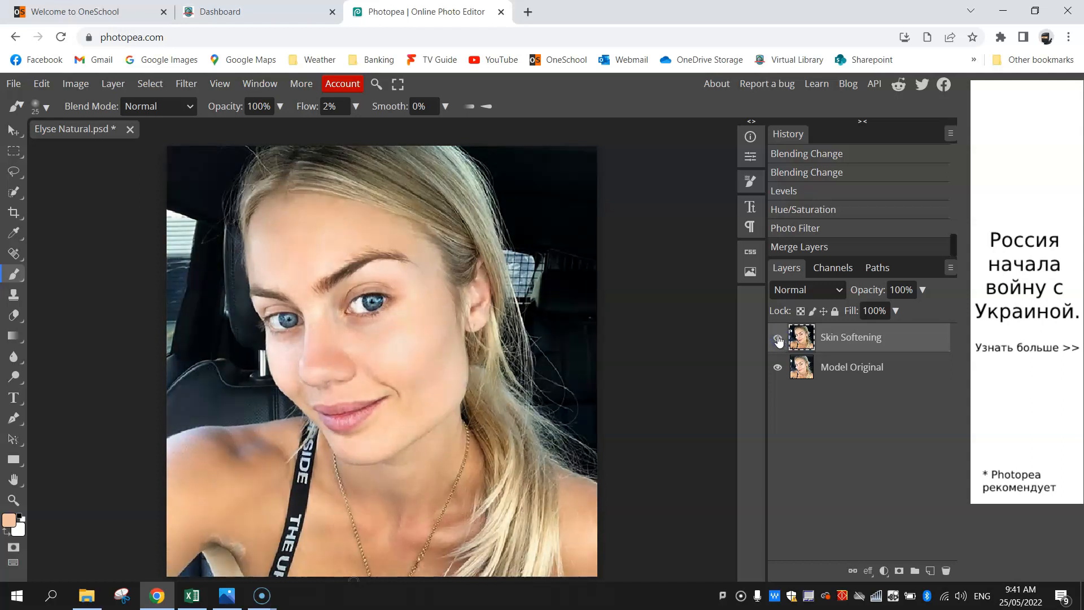
{"action": "left_click", "coordinate": [778, 339]}
{"action": "left_click", "coordinate": [778, 339]}
{"action": "left_click", "coordinate": [778, 338]}
{"action": "left_click", "coordinate": [779, 339]}
{"action": "left_click", "coordinate": [779, 339]}
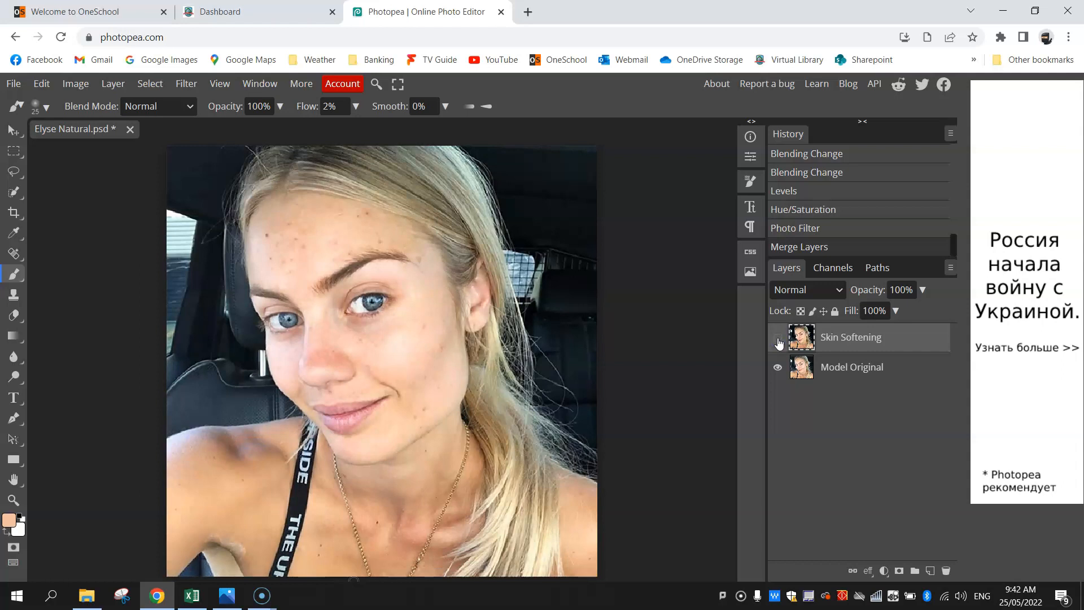
{"action": "left_click", "coordinate": [779, 340]}
{"action": "left_click", "coordinate": [779, 339]}
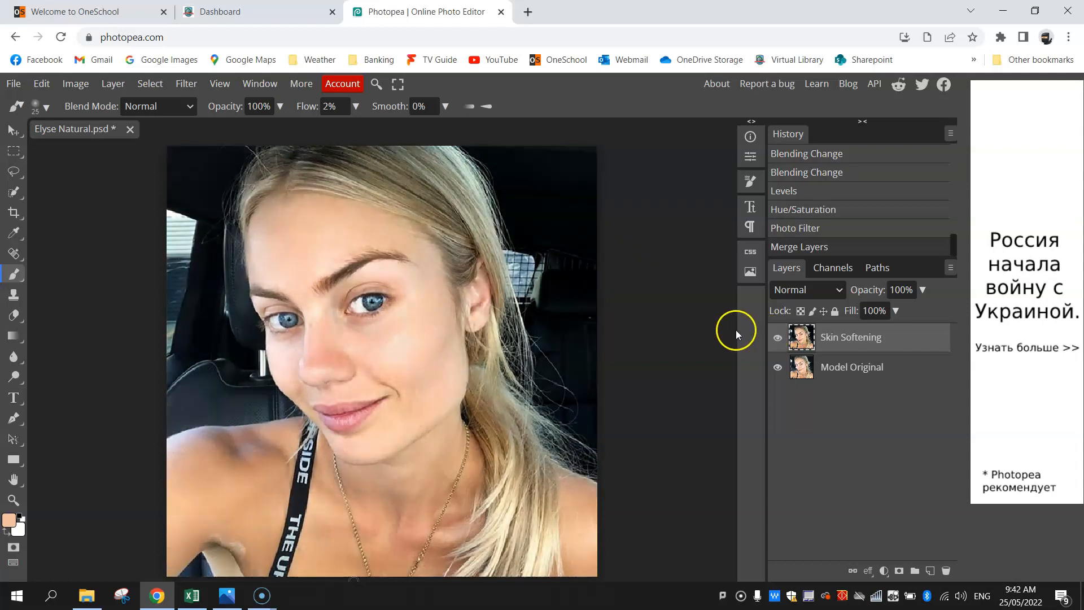